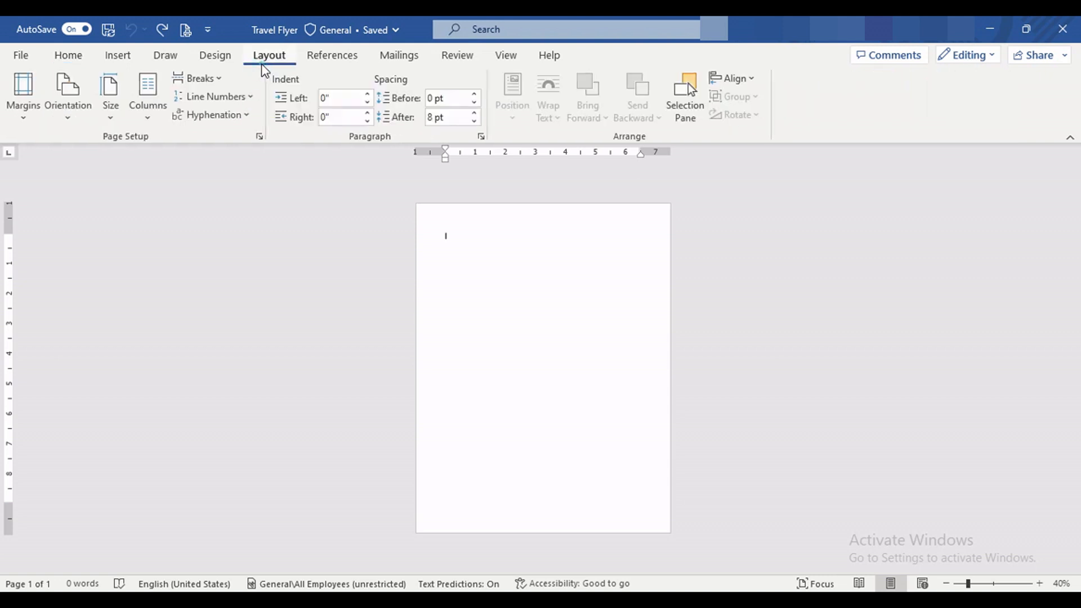
Step: Set the page to Narrow margins and A4 paper size
left_click(34, 115)
left_click(41, 260)
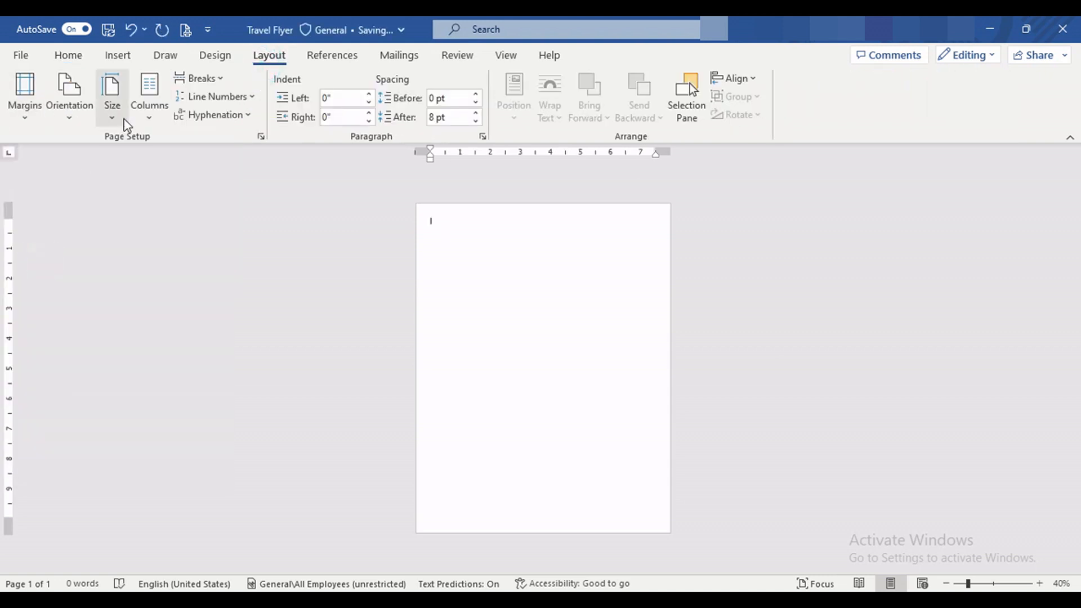
left_click(115, 112)
left_click(111, 376)
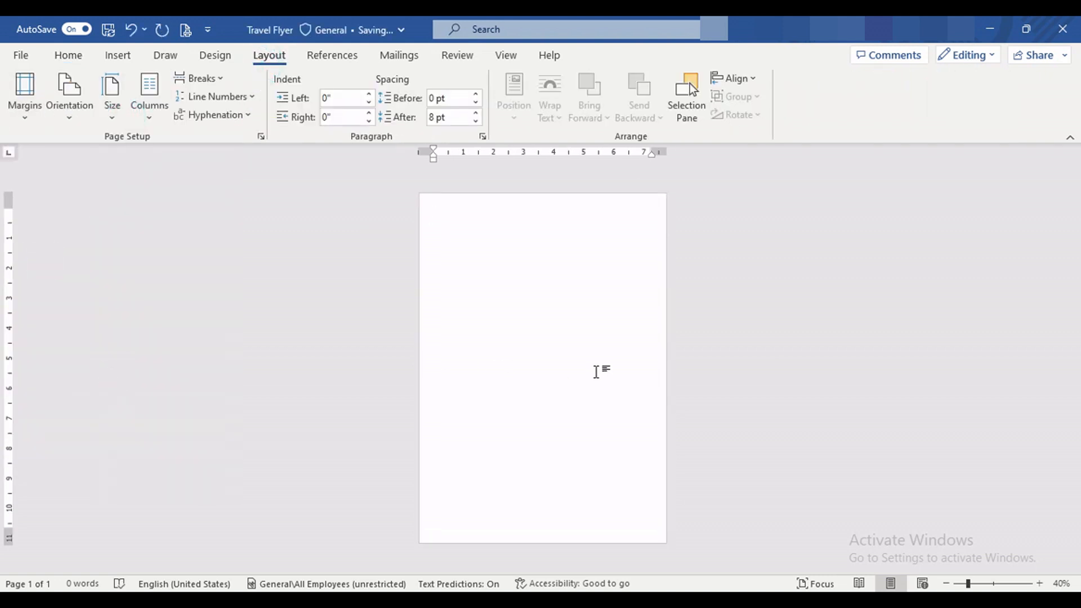
Step: Draw a rounded-corner square of about 2.95" by 2.95" on the upper half of the page
left_click(68, 55)
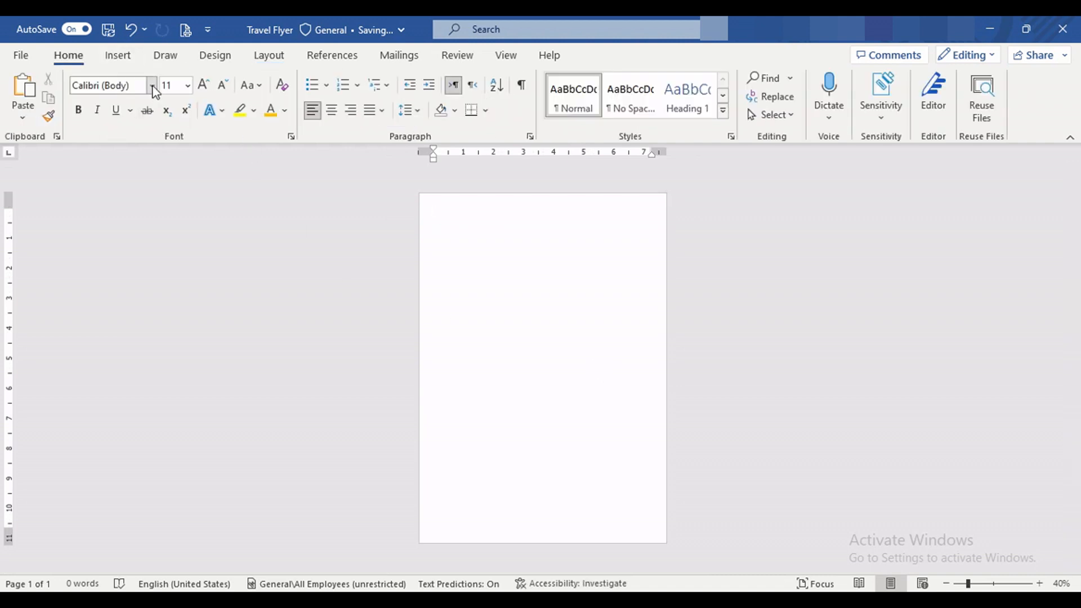
left_click(118, 55)
left_click(213, 78)
left_click(299, 120)
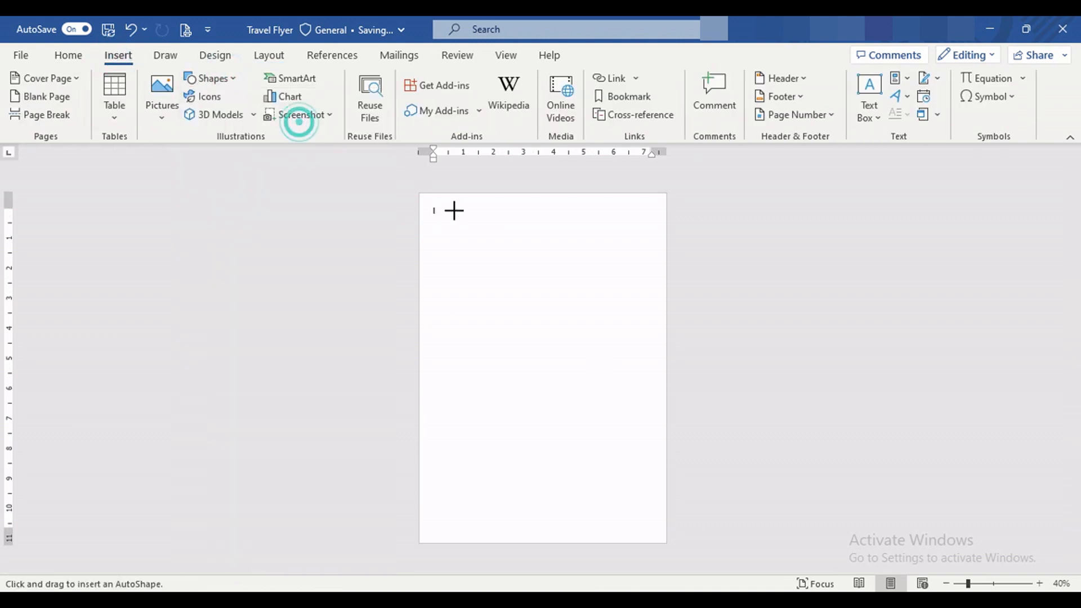
left_click_drag(464, 264, 553, 352)
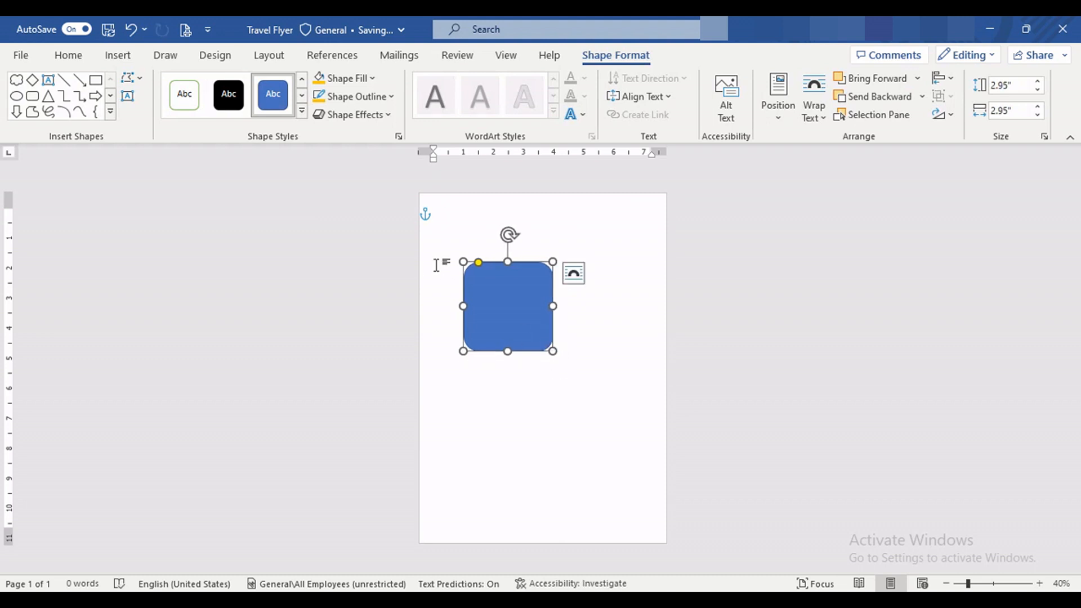
Step: Rotate the rounded square into a diamond and duplicate it to arrange four diamonds in a cross pattern centred on the page
left_click_drag(508, 237, 450, 248)
left_click_drag(527, 312, 571, 413)
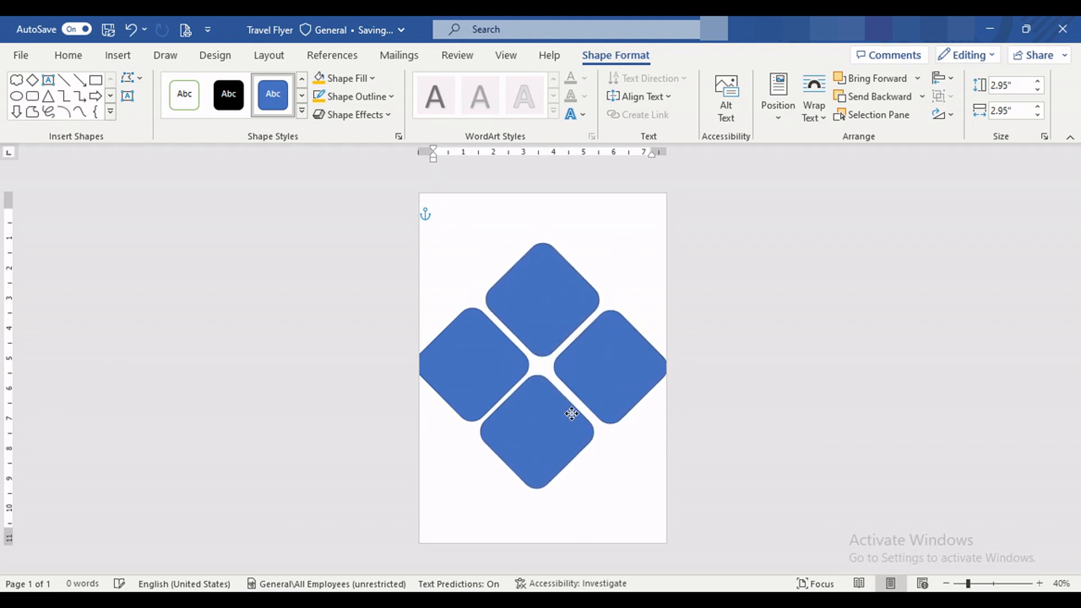
left_click(756, 420)
Step: Select all four diamonds and set their outline to the standard gold-orange colour
scroll(570, 329, "up", 4)
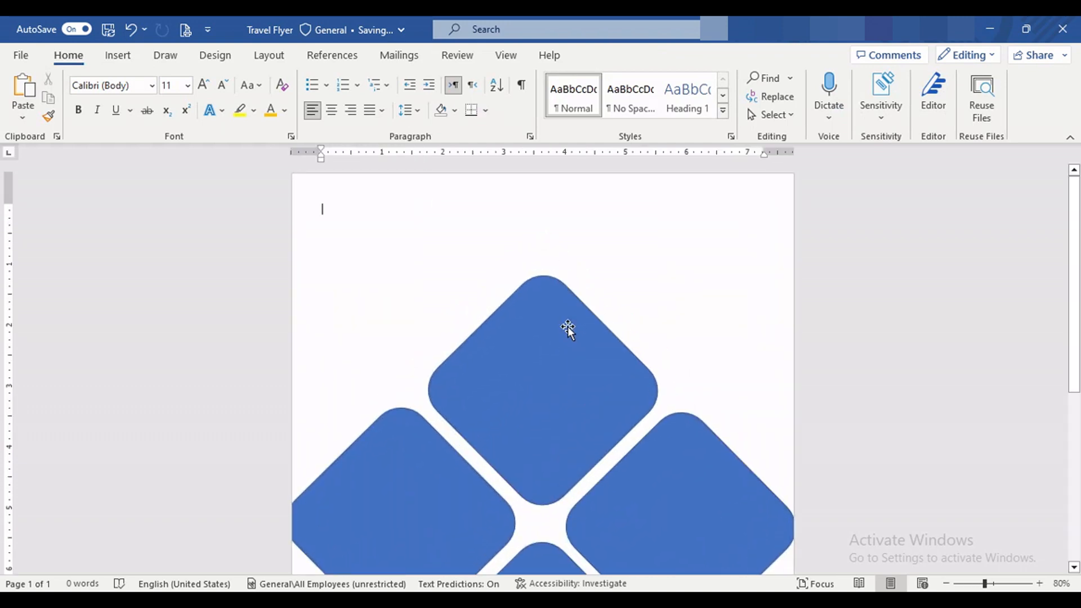
scroll(565, 327, "down", 2)
left_click(566, 327)
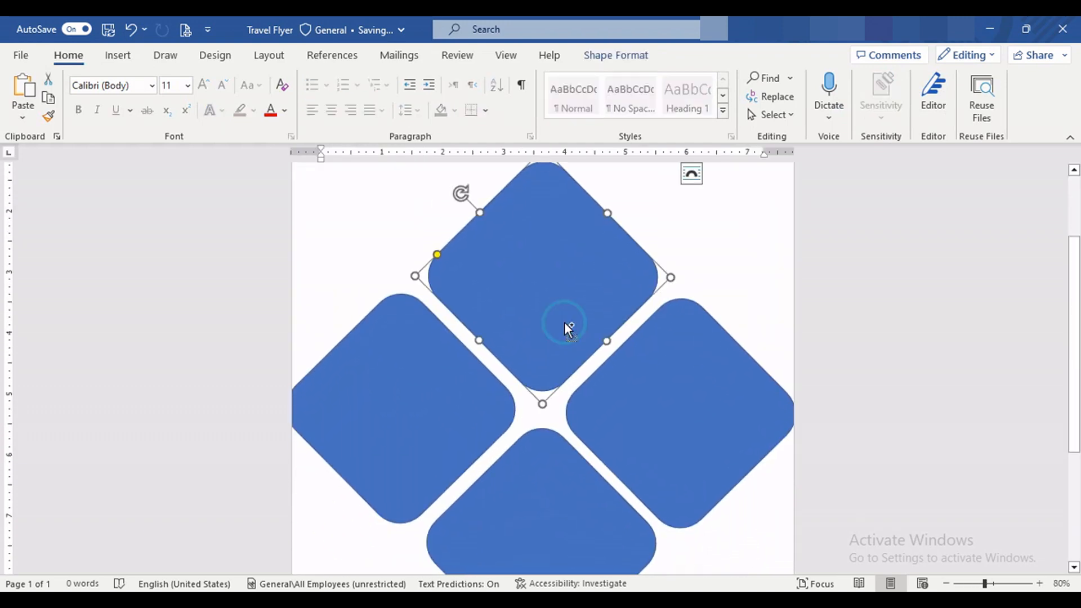
left_click(489, 375, "shift")
left_click(540, 448, "shift")
left_click(647, 396, "shift")
left_click(615, 55)
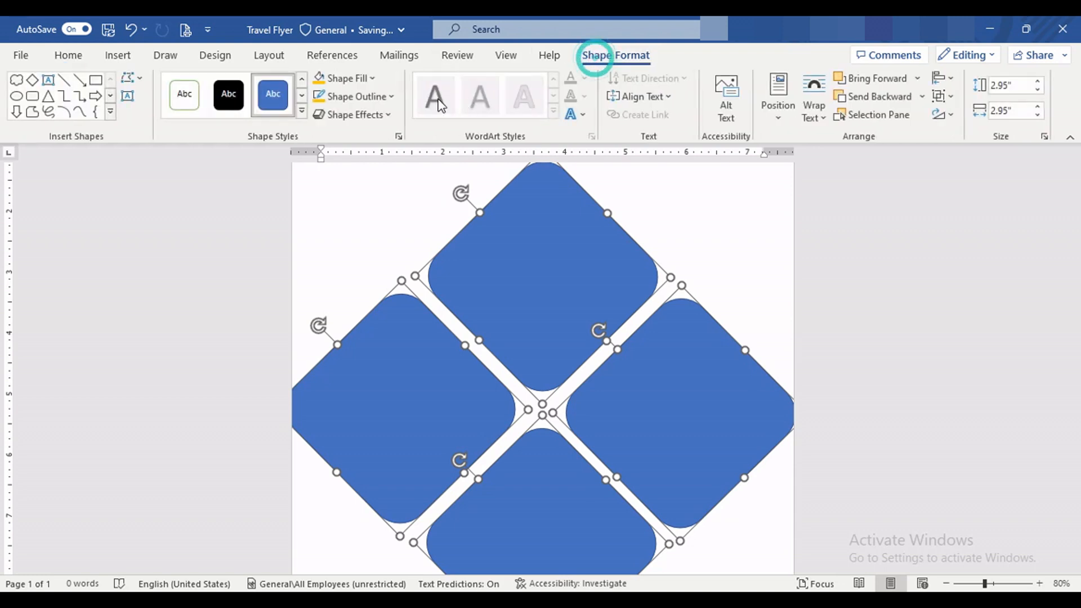
left_click(371, 96)
left_click(345, 245)
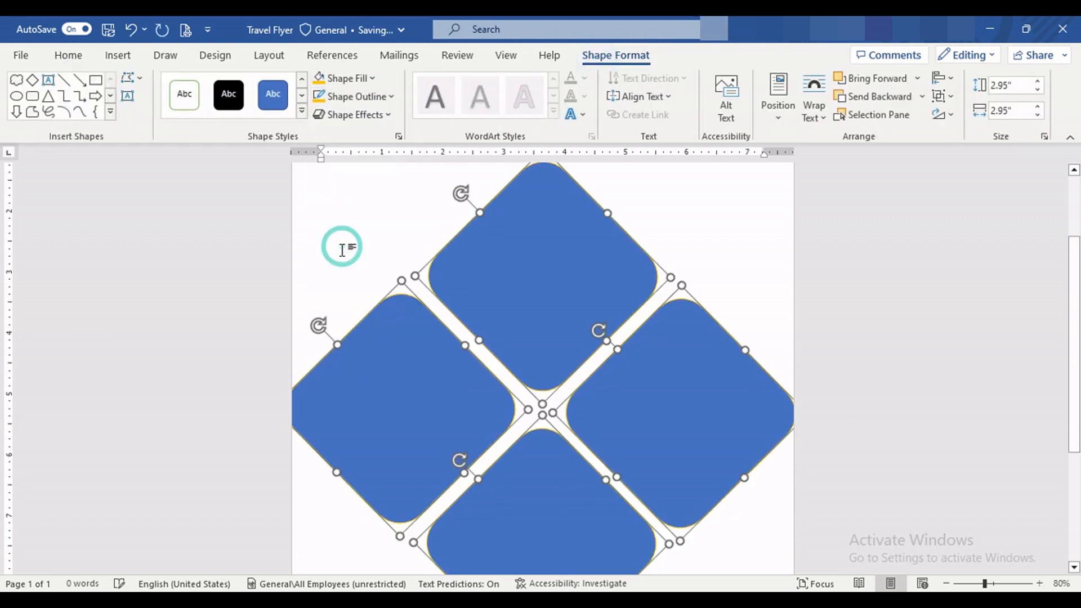
Step: Set the outline weight of the four diamonds to 4½ pt
left_click(388, 97)
mouse_move(370, 319)
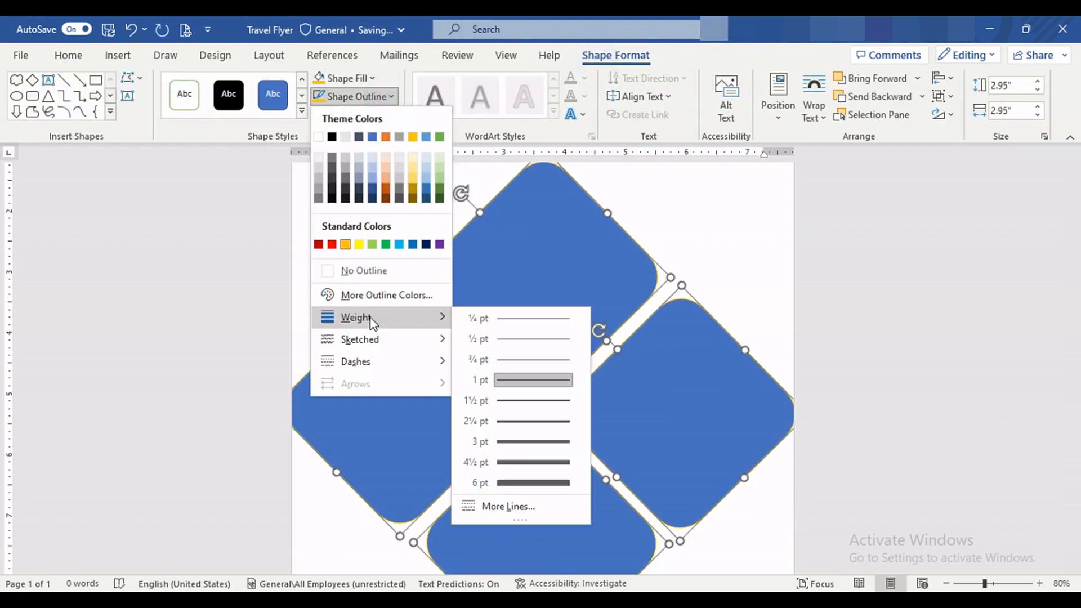
left_click(541, 462)
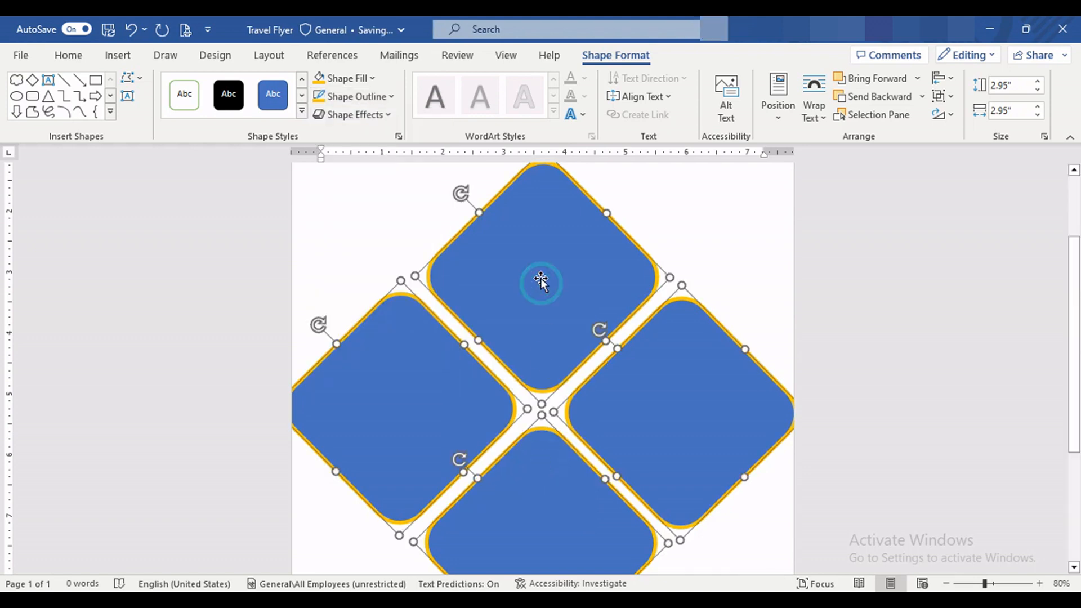
left_click(690, 206)
Step: Fill the top diamond with the temple picture file 132 from the computer
left_click(525, 347)
left_click(597, 59)
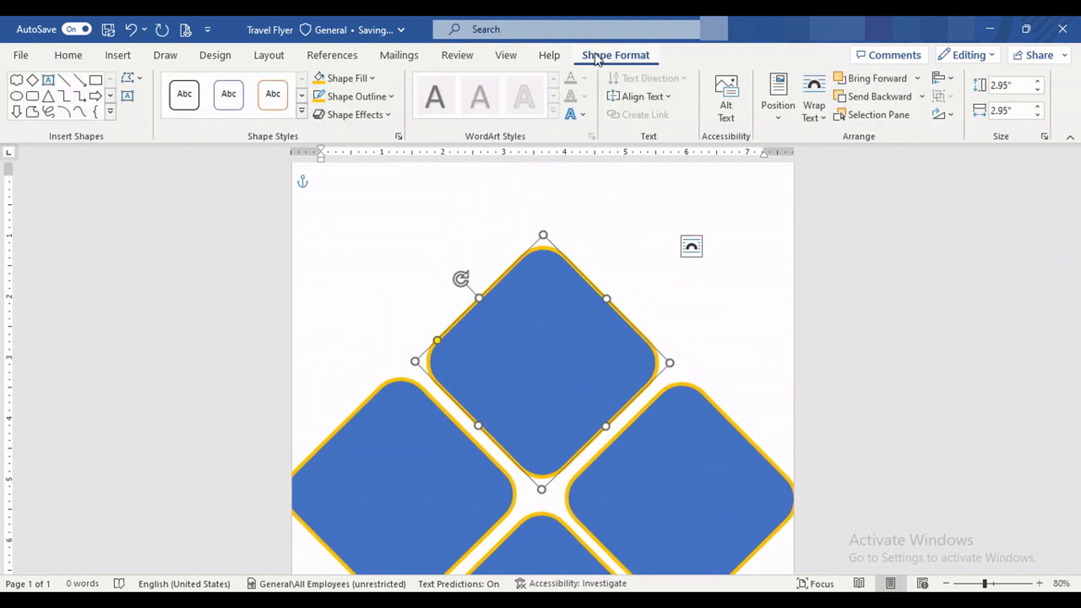
left_click(367, 83)
left_click(355, 297)
left_click(394, 247)
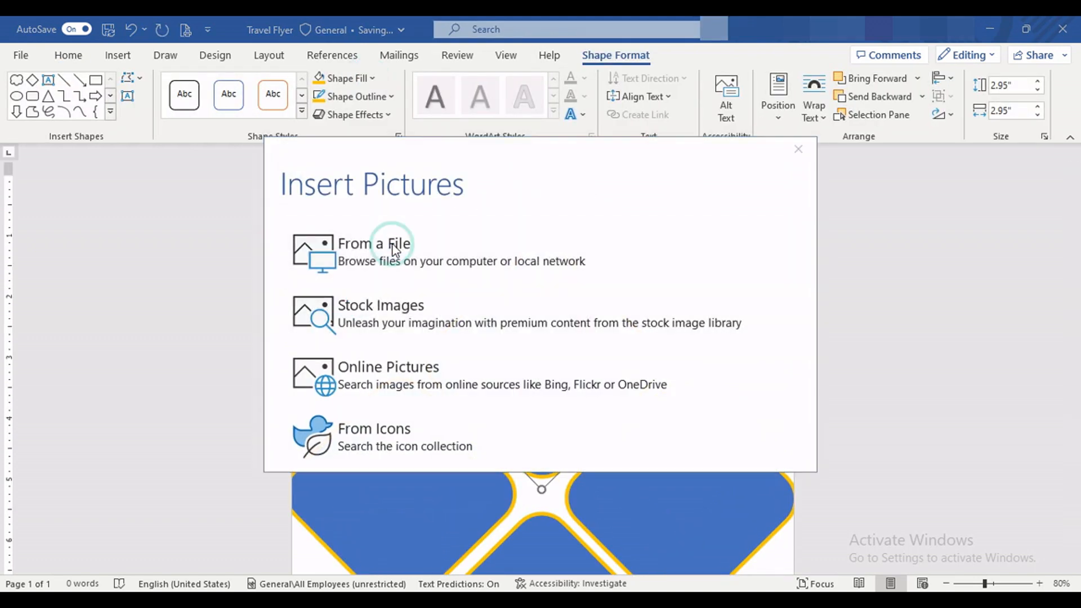
left_click(186, 242)
left_click(396, 367)
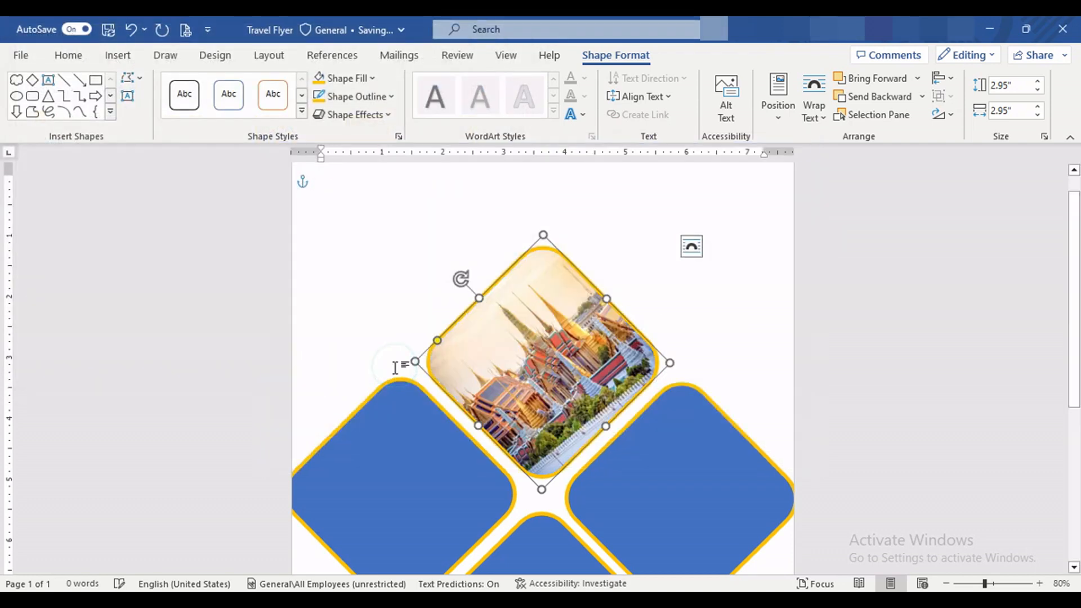
Step: Turn off Rotate with shape for the top diamond's picture fill so the temple stands upright
right_click(542, 326)
left_click(580, 576)
left_click(877, 193)
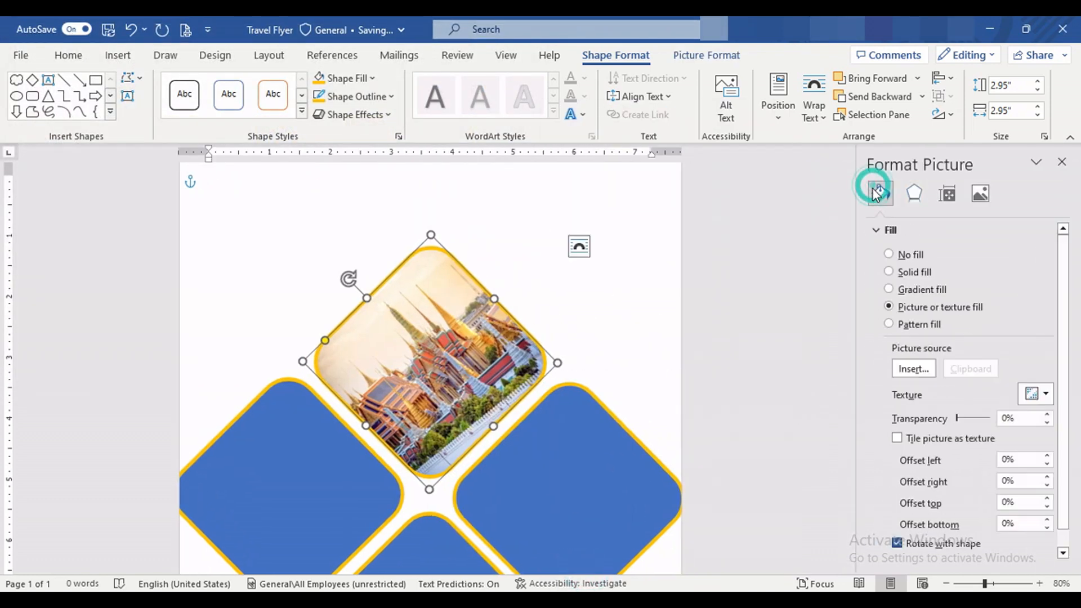
left_click(905, 544)
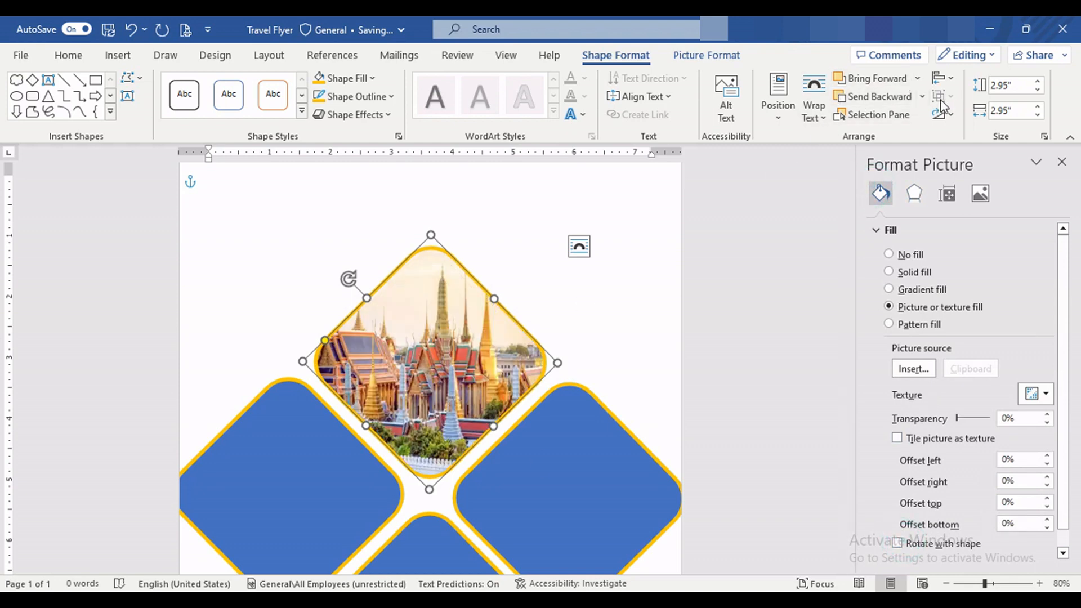
Step: Crop the temple picture with the Fill option and shift it slightly left within the top diamond
left_click(704, 55)
left_click(963, 113)
left_click(986, 208)
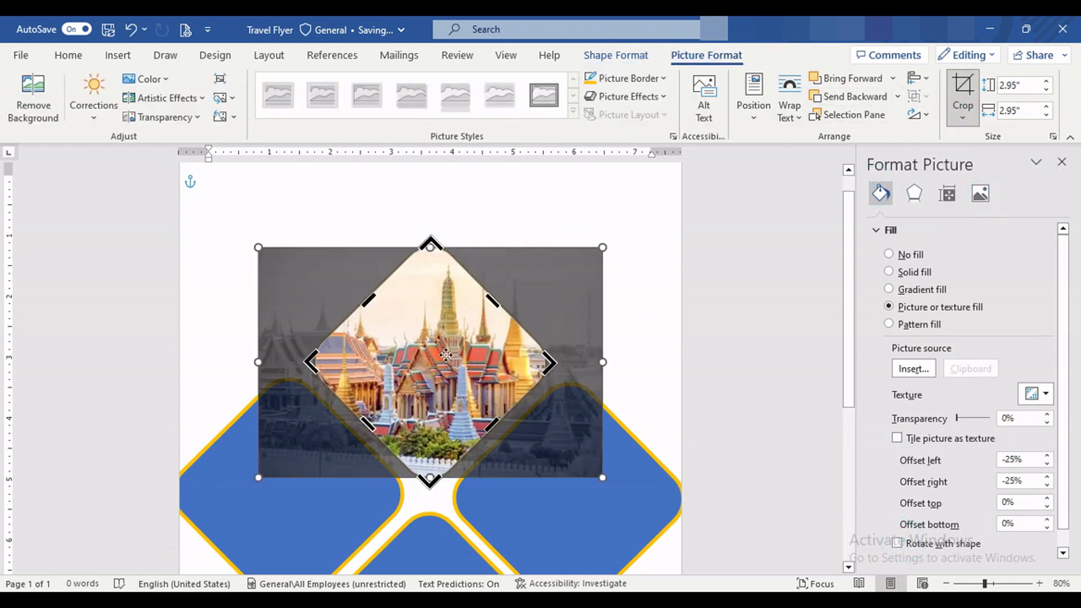
left_click_drag(460, 371, 420, 373)
left_click(624, 340)
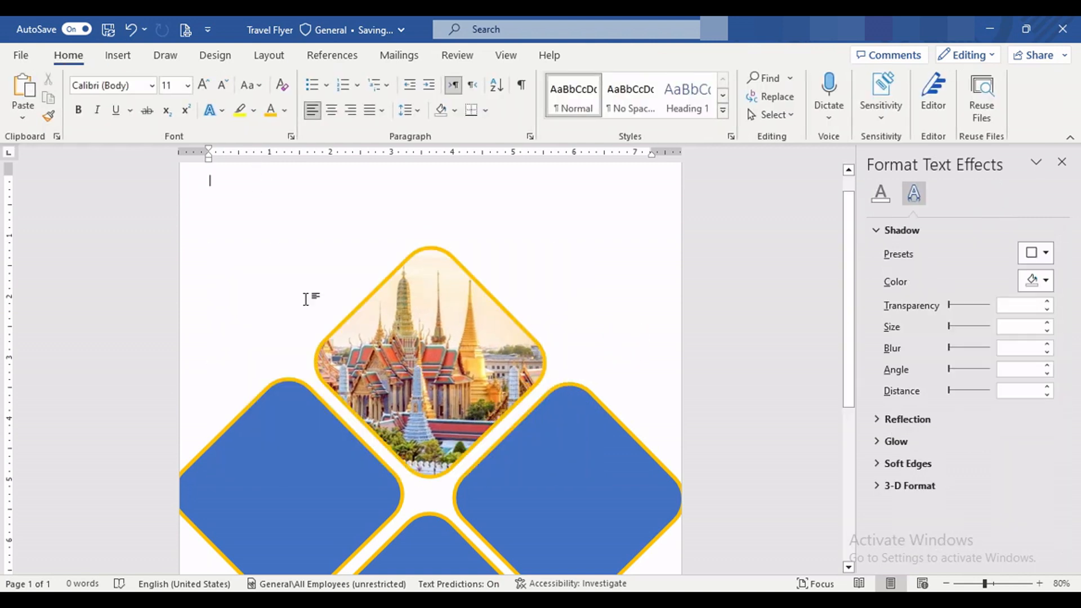
Step: Recolour the temple picture with a higher colour saturation and a warmer colour tone
double_click(337, 394)
left_click(148, 79)
left_click(374, 127)
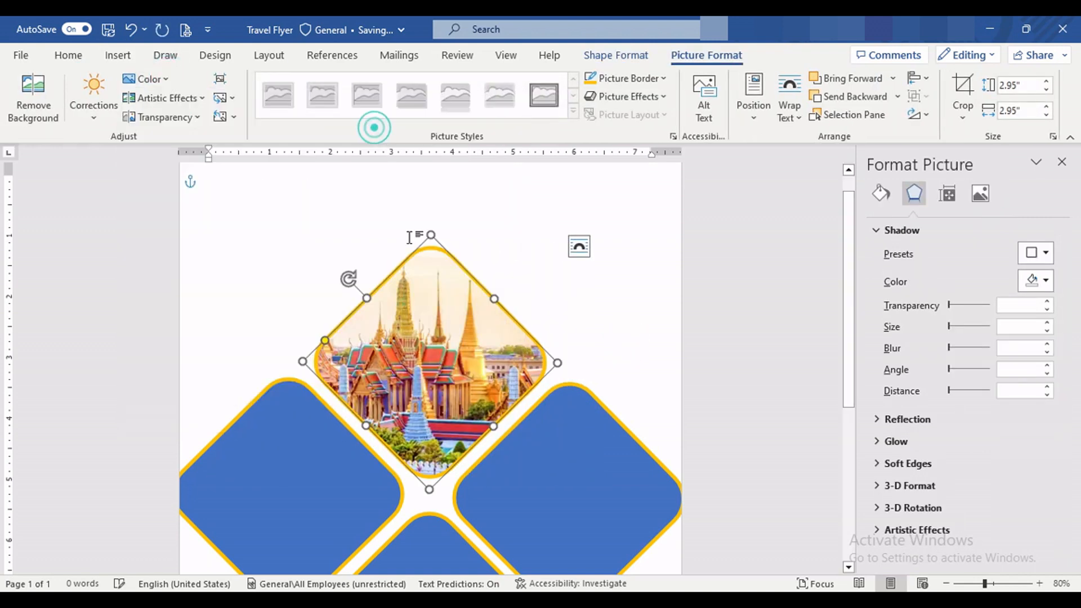
left_click(148, 78)
left_click(393, 188)
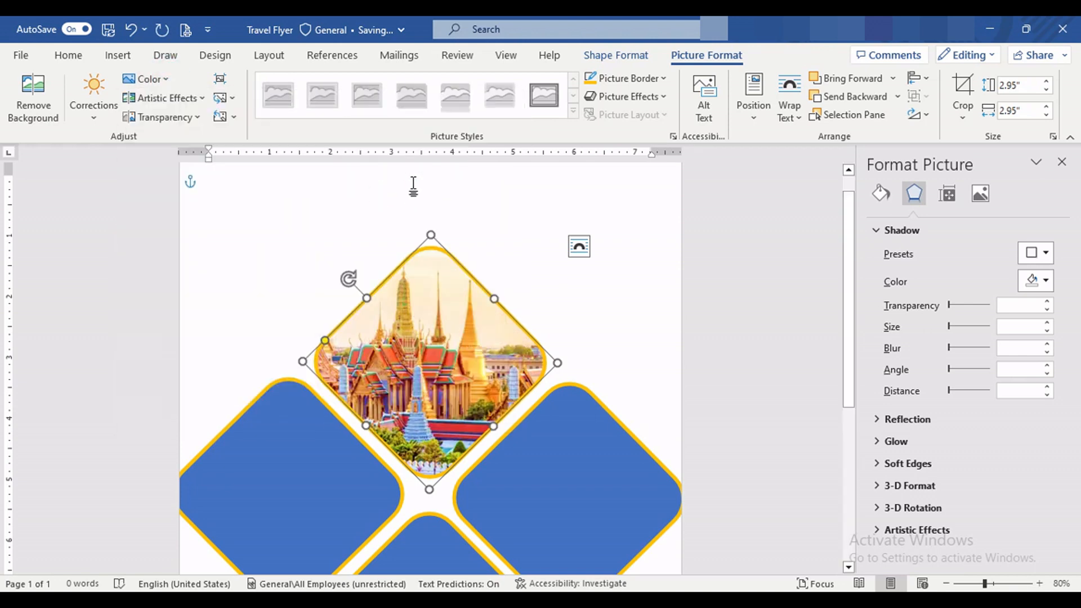
Step: Fill the left diamond with the picture file 15979556-phuket-thailand from the computer
left_click(285, 445)
scroll(306, 413, "down", 3)
left_click(616, 55)
left_click(343, 79)
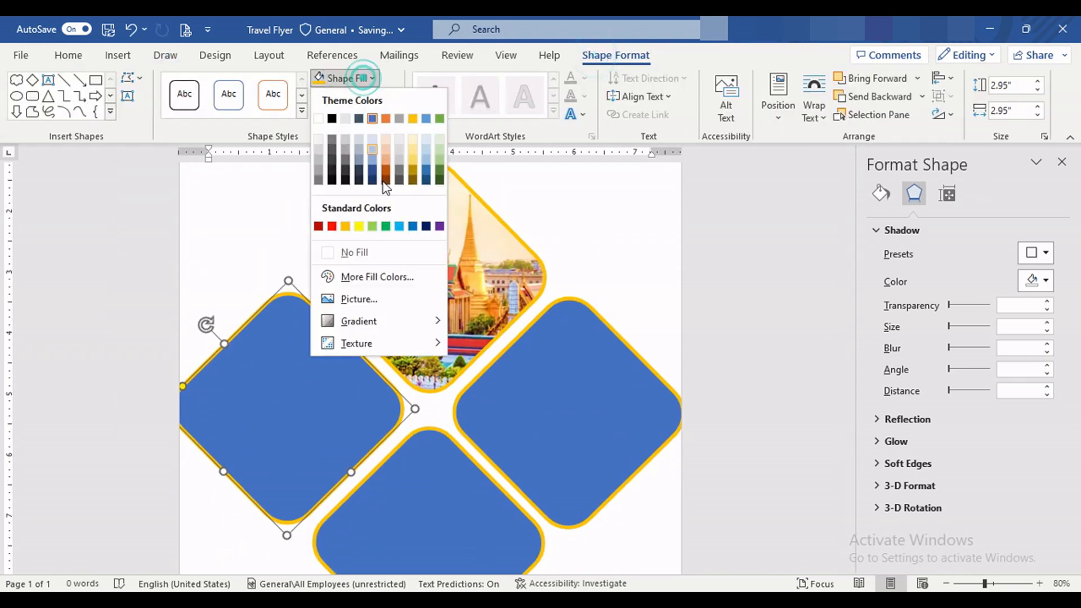
left_click(359, 299)
left_click(342, 264)
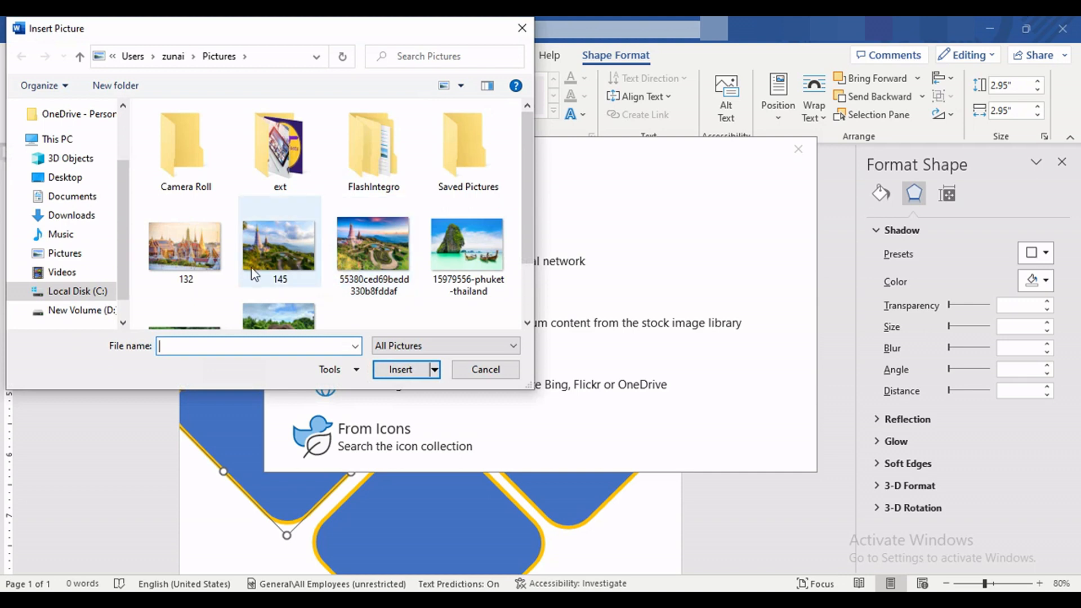
left_click(466, 172)
left_click(401, 370)
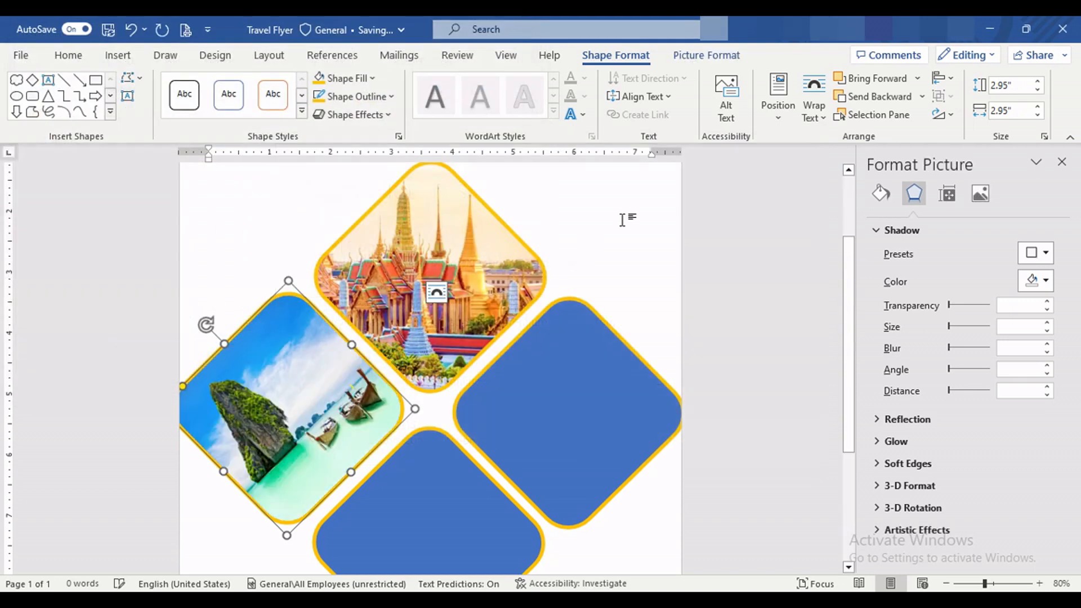
Step: Turn off Rotate with shape for the beach picture, then crop it with Fill and shift it slightly right within the left diamond
left_click(882, 193)
left_click(707, 55)
left_click(968, 122)
left_click(975, 208)
left_click(338, 414)
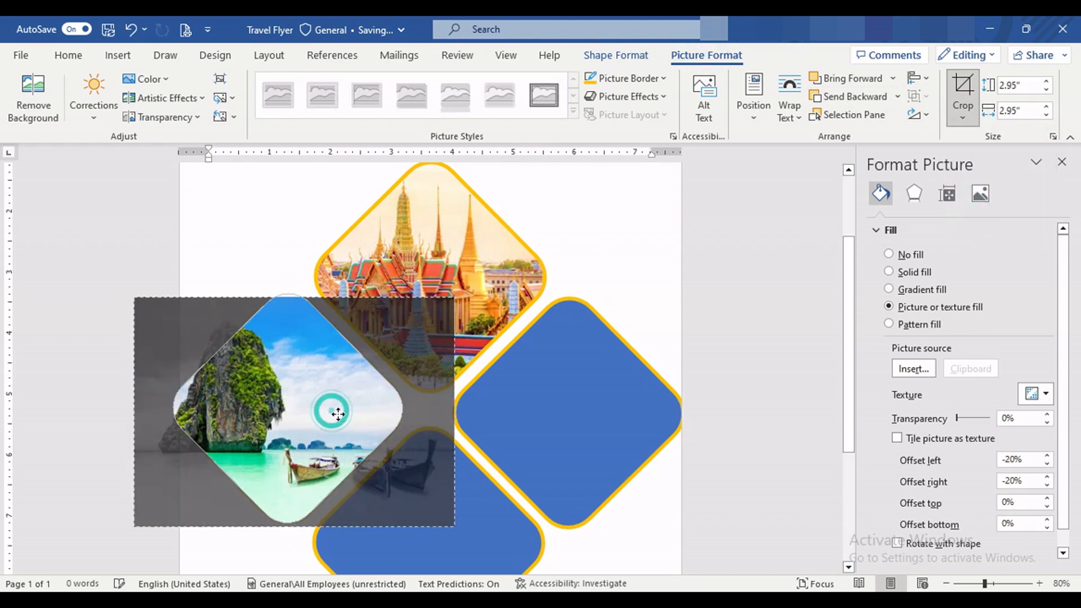
left_click_drag(339, 414, 345, 415)
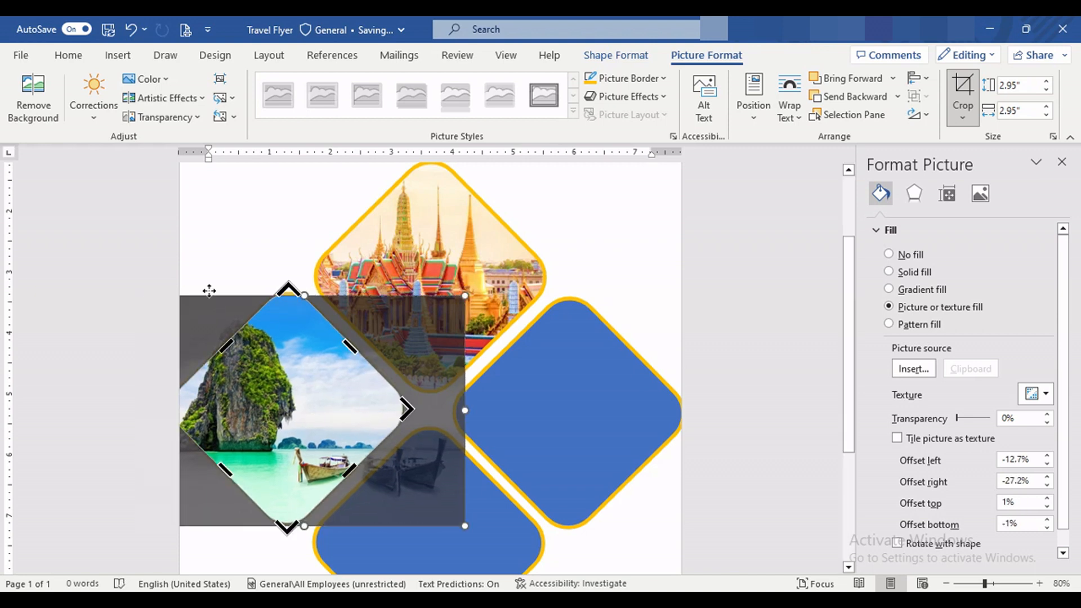
Step: Apply a higher colour saturation to the beach picture in the left diamond
left_click(158, 83)
left_click(377, 131)
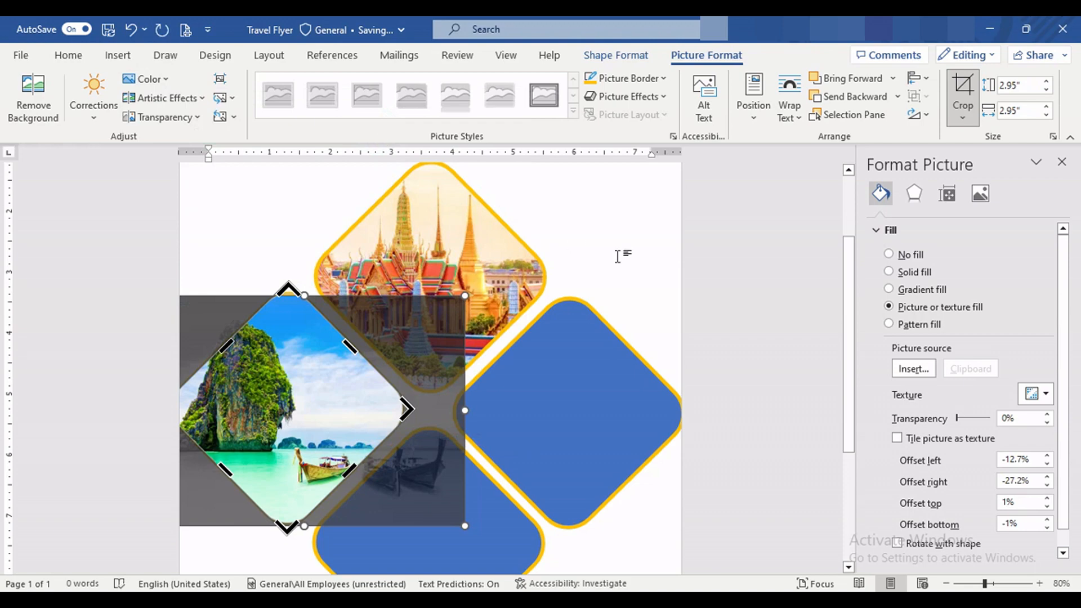
left_click(617, 254)
scroll(536, 283, "down", 3)
left_click(579, 362)
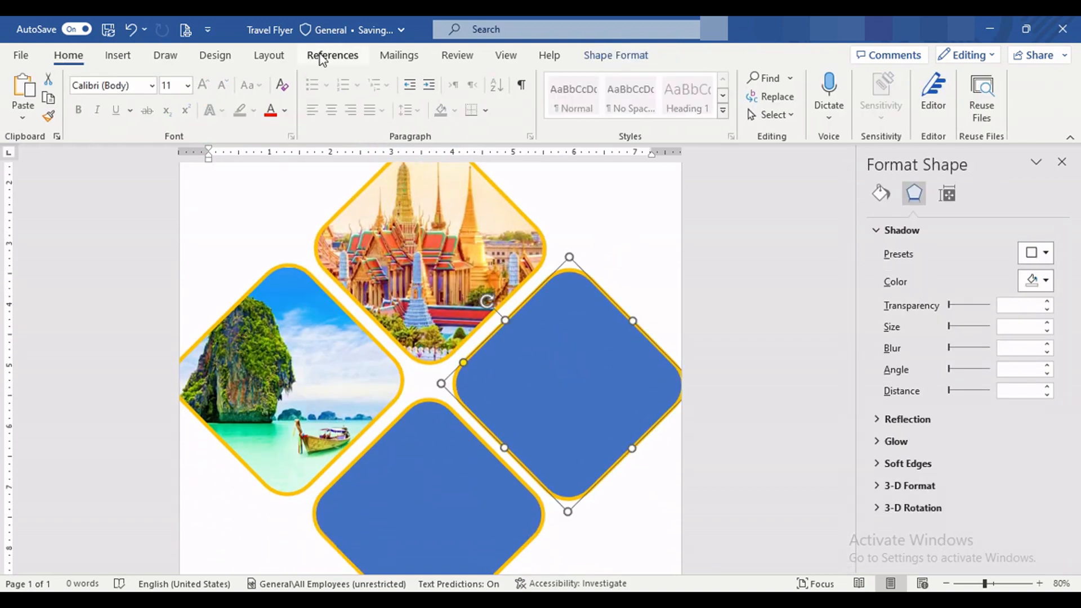
left_click(620, 56)
left_click(372, 78)
left_click(363, 296)
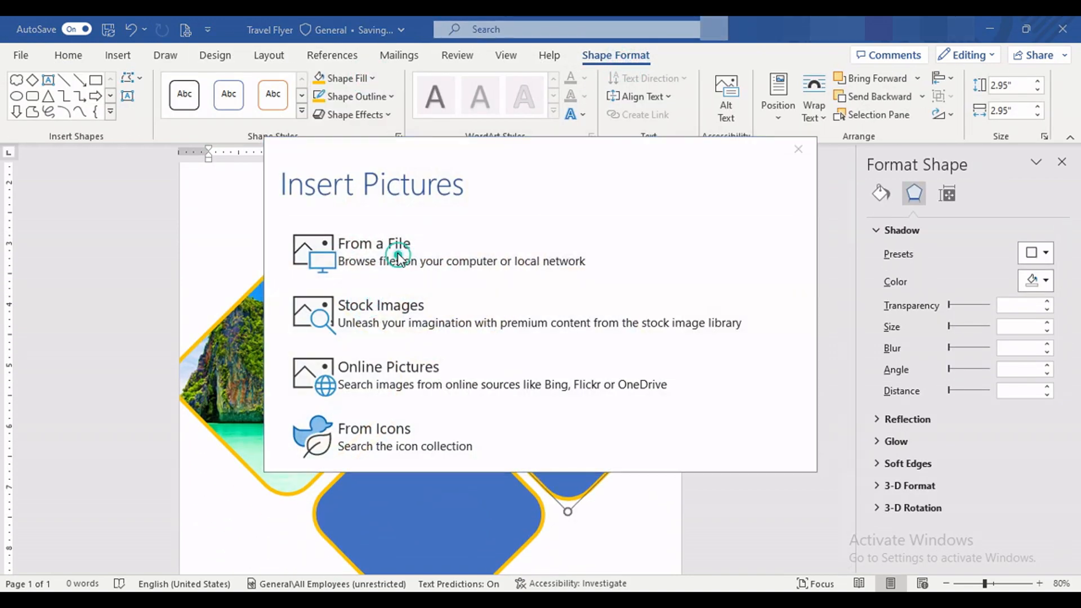
left_click(389, 247)
scroll(402, 260, "down", 2)
left_click(299, 272)
left_click(400, 369)
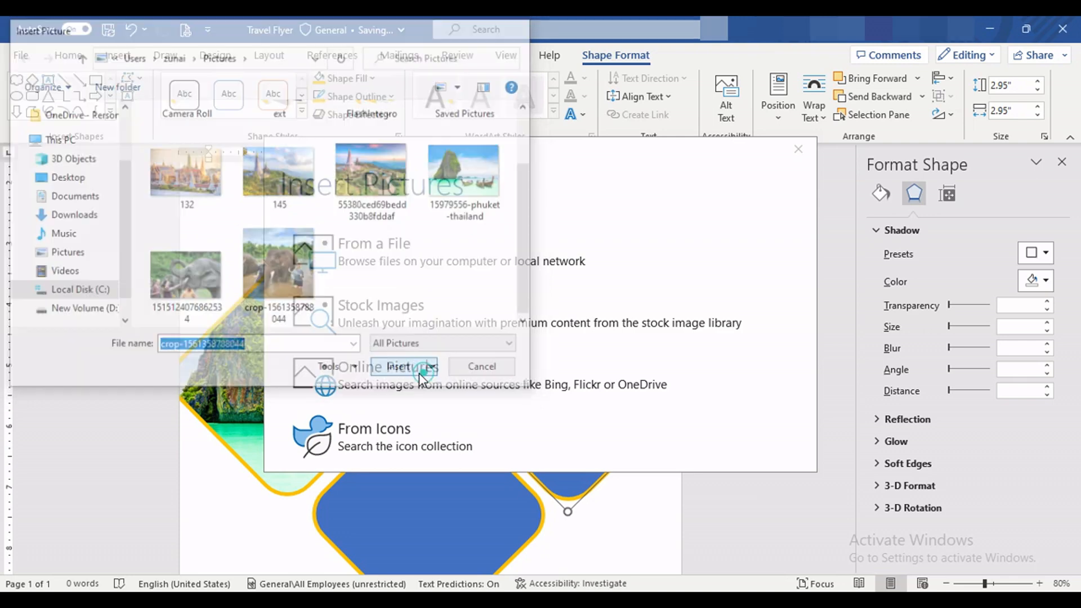
Step: Turn off Rotate with shape for the elephant picture and crop it with the Fill option inside the right diamond
left_click(881, 193)
left_click(897, 543)
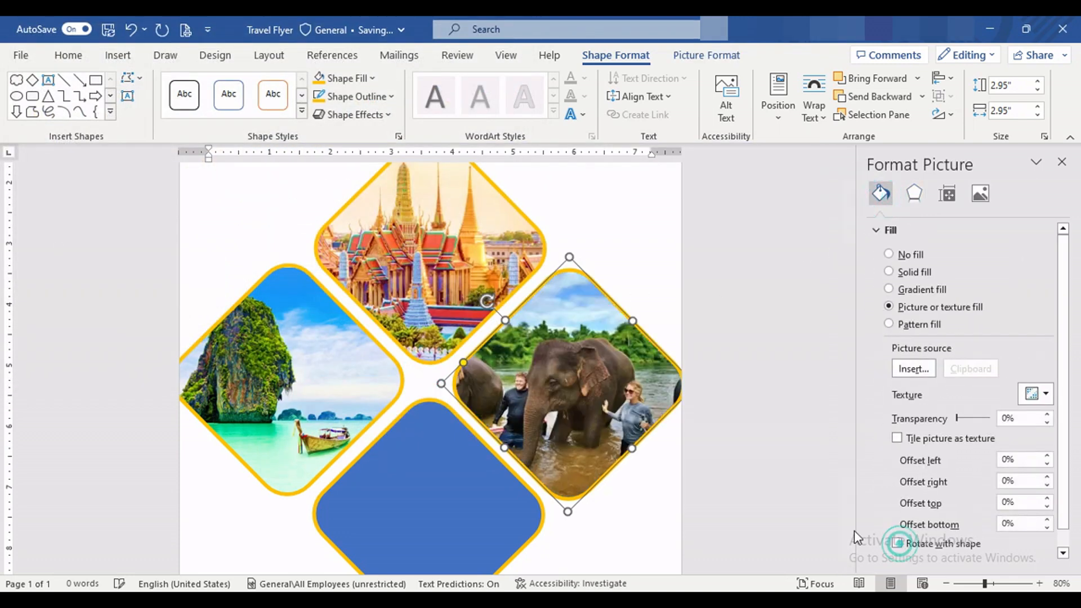
left_click(706, 54)
left_click(963, 112)
left_click(985, 203)
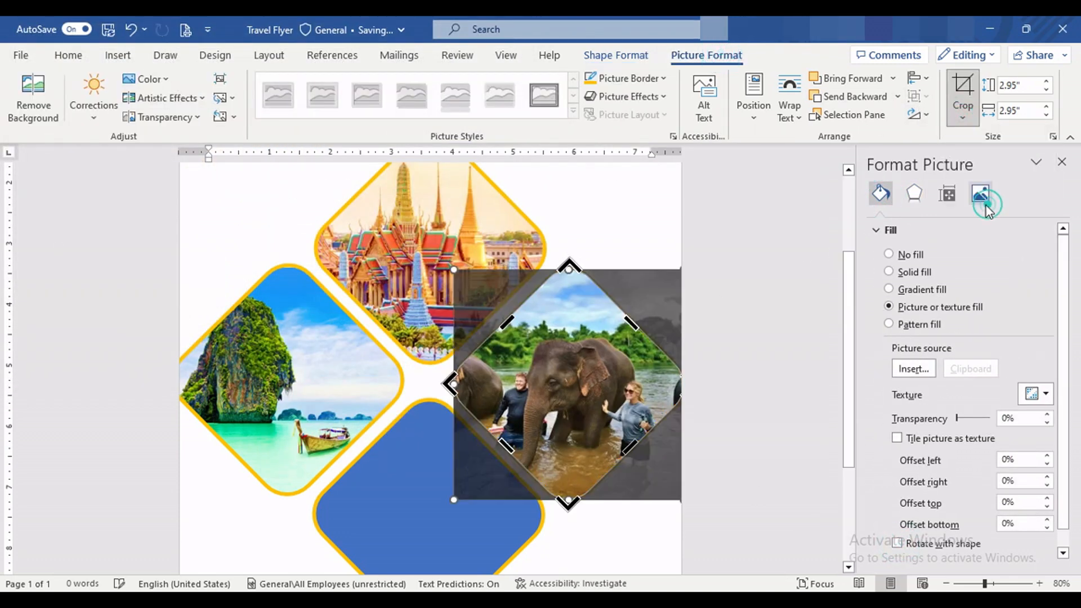
mouse_move(604, 400)
left_mouse_down()
mouse_move(601, 391)
mouse_move(603, 399)
left_mouse_up()
left_click(615, 512)
Step: Apply a higher colour saturation to the elephant picture in the right diamond
scroll(597, 451, "down", 3)
left_click(518, 354)
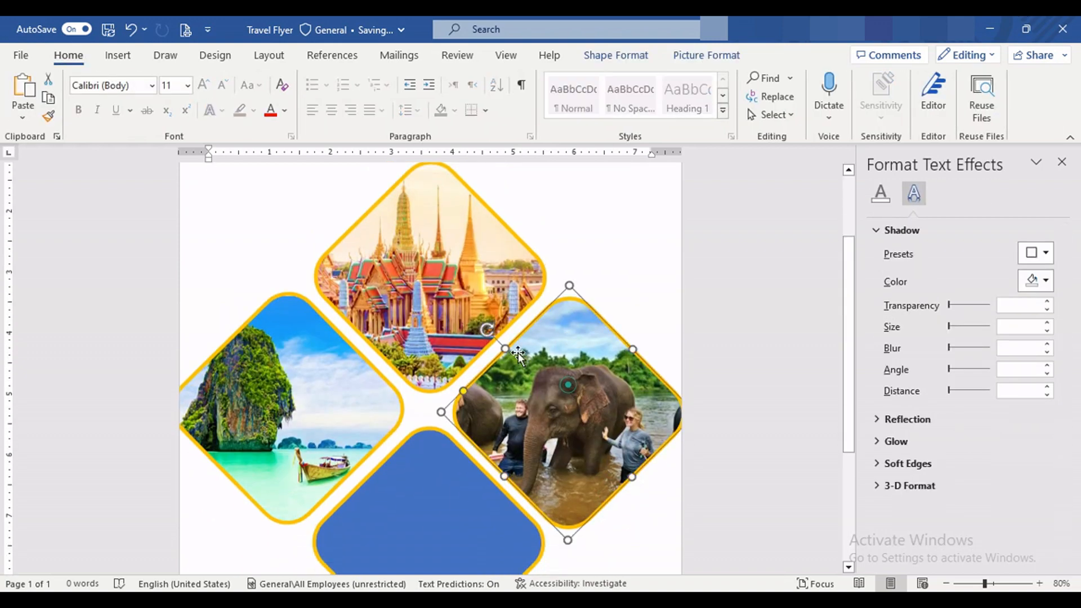
left_click(707, 55)
left_click(148, 79)
left_click(397, 138)
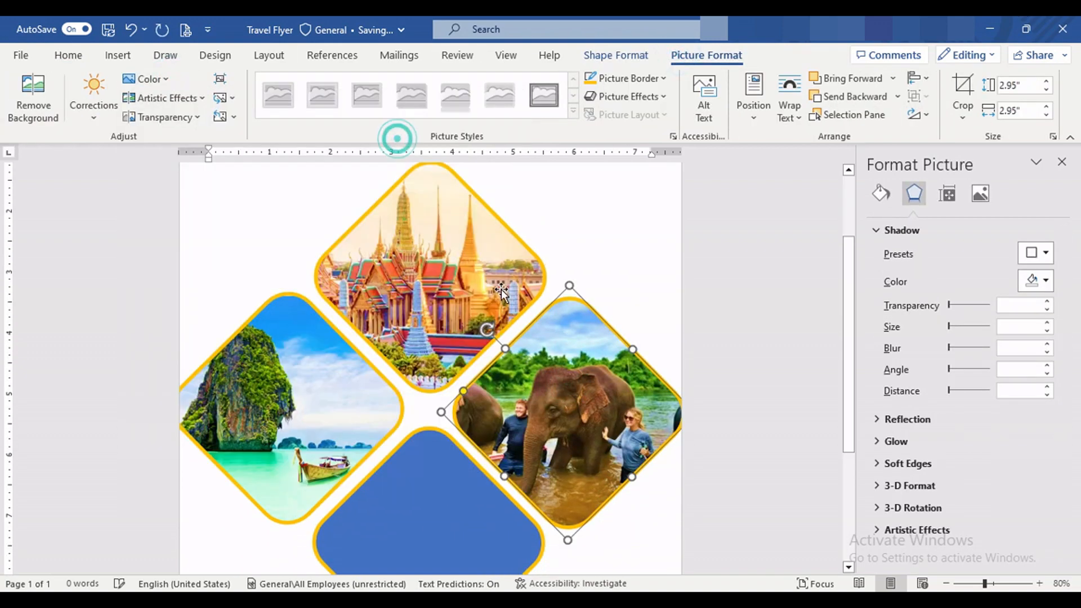
Step: Fill the bottom diamond with the mountain pagoda picture file 55380ced69bedd330b8fddaf from the computer
scroll(489, 360, "down", 2)
left_click(467, 437)
scroll(438, 347, "down", 3)
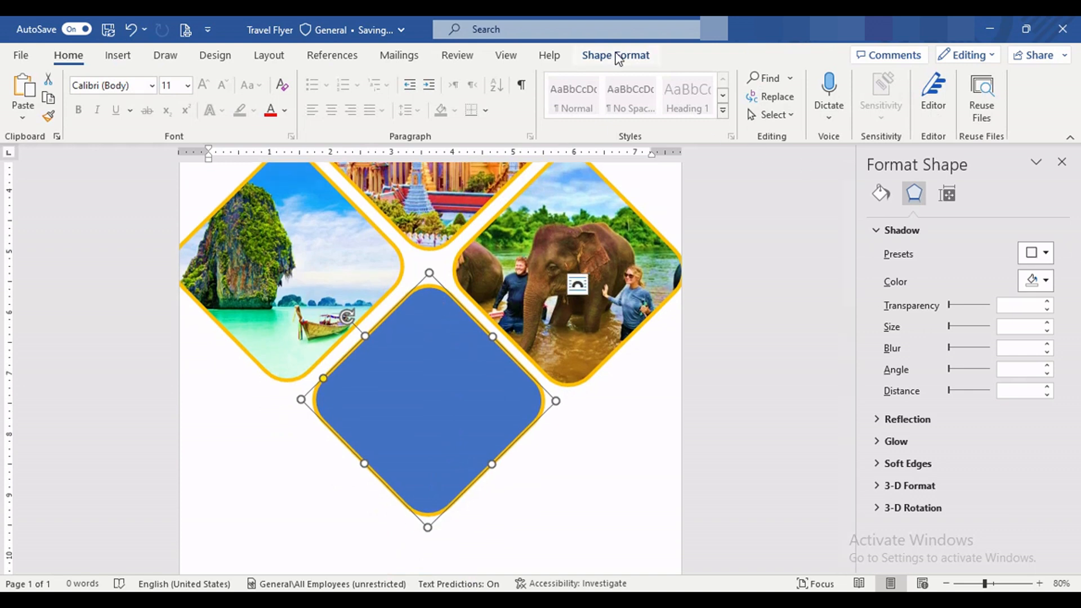
left_click(616, 55)
left_click(346, 77)
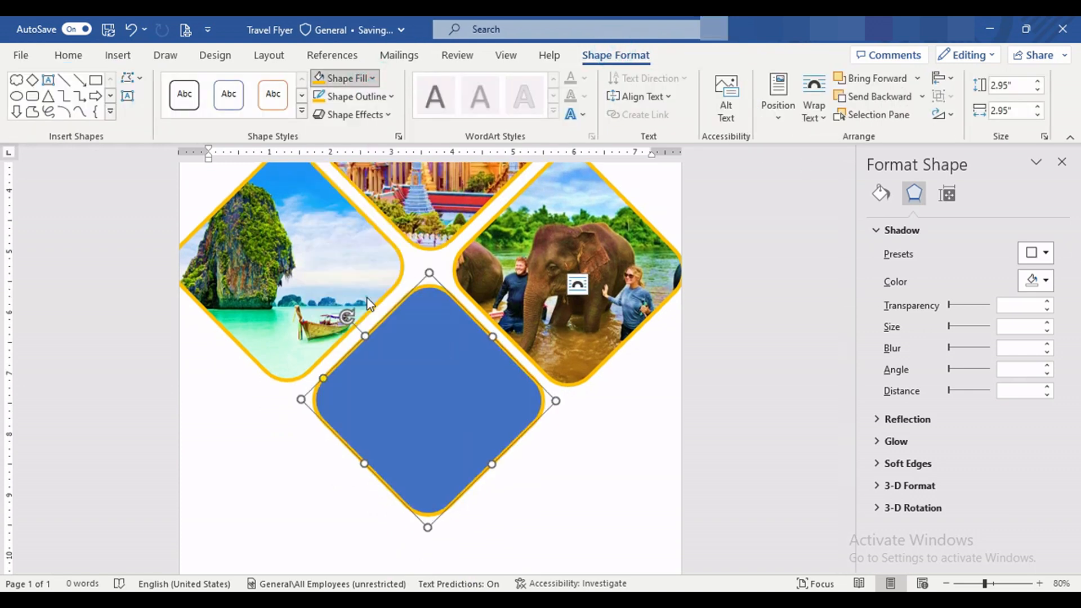
left_click(349, 299)
left_click(358, 254)
left_click(359, 241)
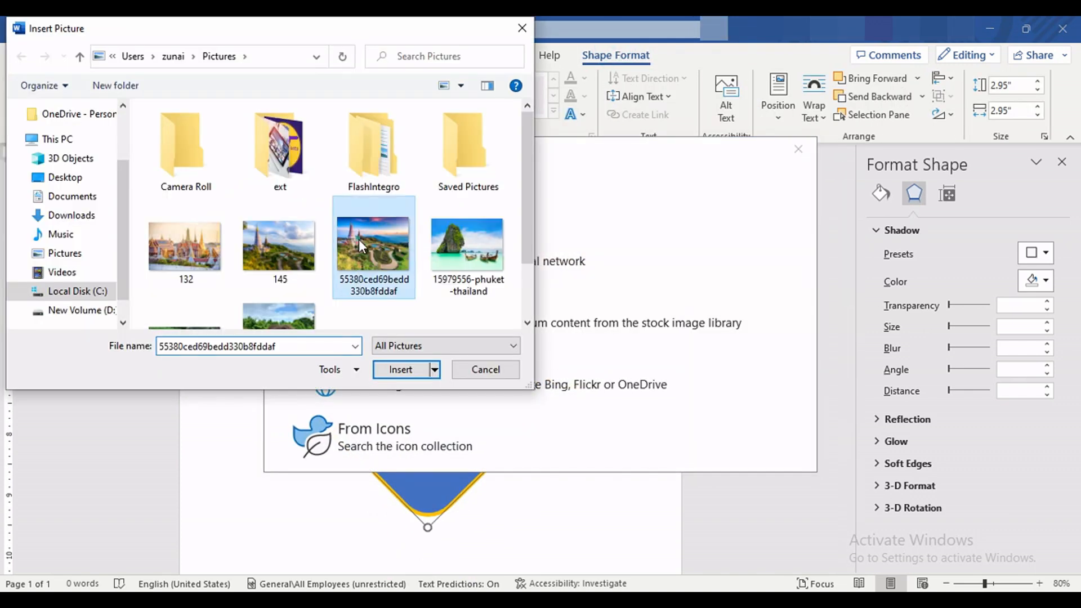
left_click(400, 369)
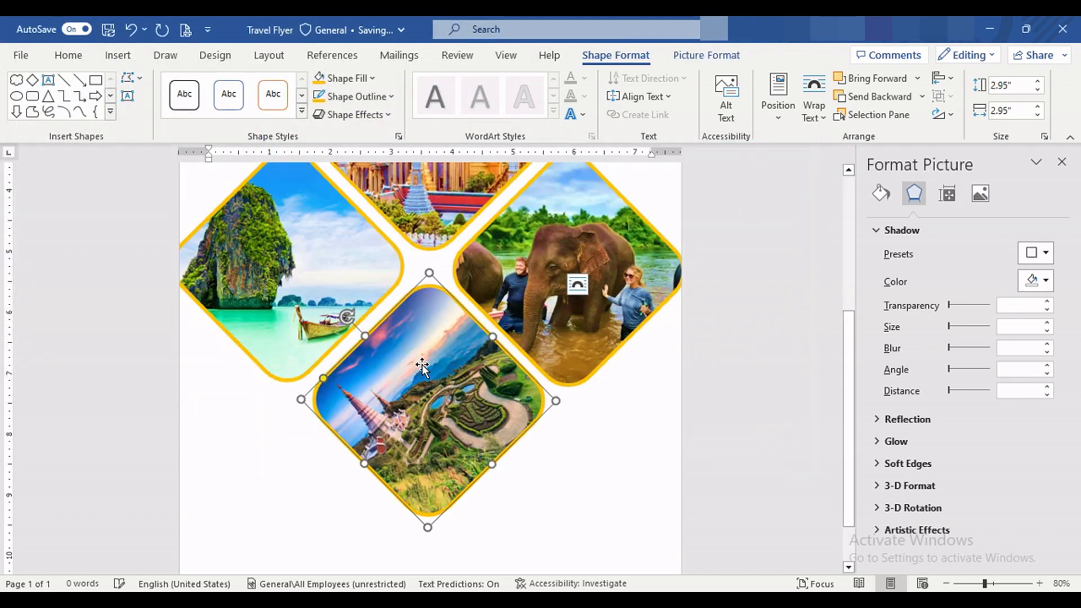
Step: Turn off Rotate with shape for the pagoda picture, and crop it with the Fill option, shifting it slightly inside the bottom diamond
left_click(881, 193)
left_click(891, 542)
left_click(707, 55)
left_click(963, 118)
left_click(987, 139)
left_click_drag(439, 401, 462, 400)
left_click(675, 459)
scroll(676, 458, "up", 5)
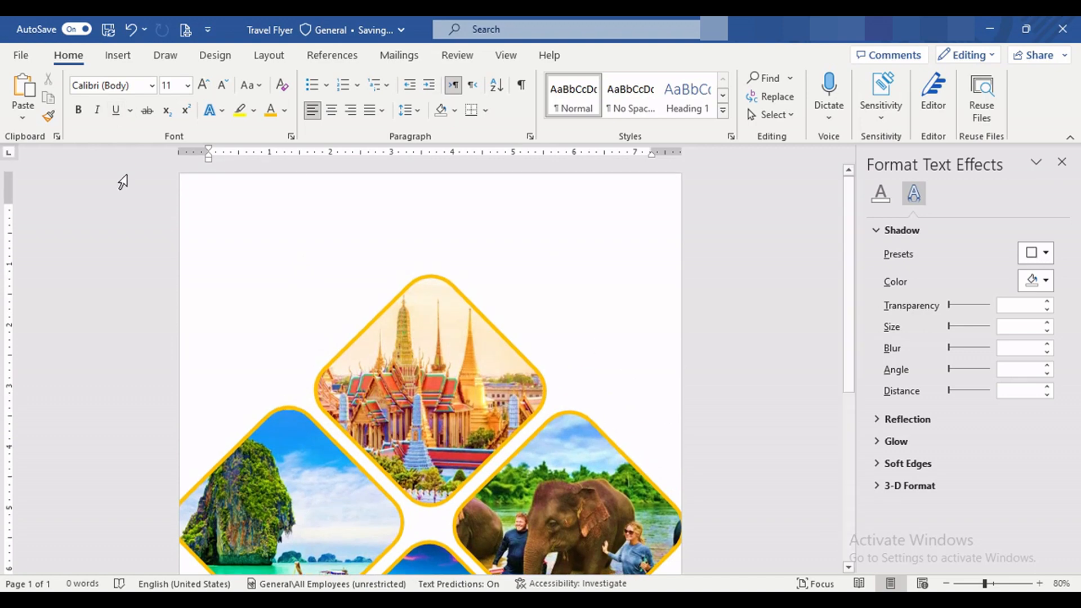
left_click(1062, 163)
Step: Apply the Green theme colour set and set the page colour to the dark teal-green theme colour
scroll(704, 267, "down", 1)
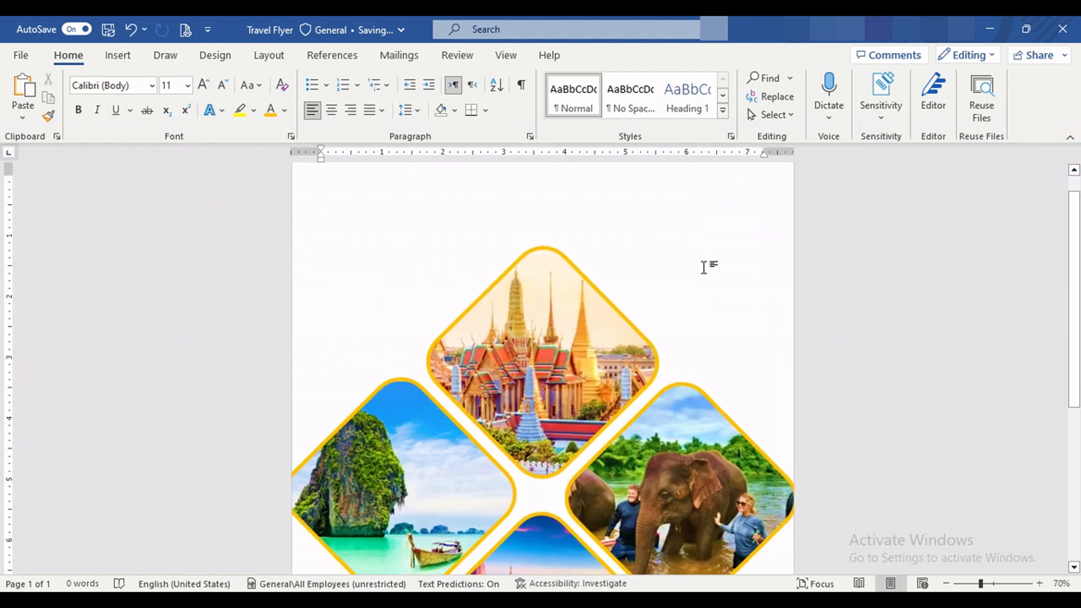
scroll(704, 268, "up", 1, "ctrl")
scroll(704, 267, "down", 3)
scroll(704, 270, "down", 5)
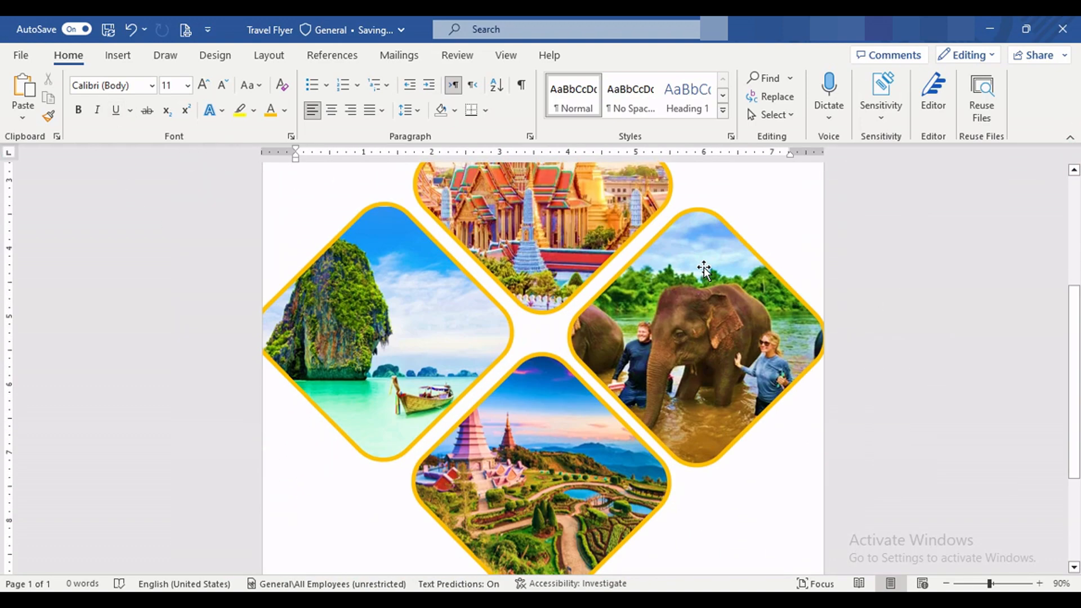
scroll(704, 268, "up", 6)
scroll(704, 267, "up", 3)
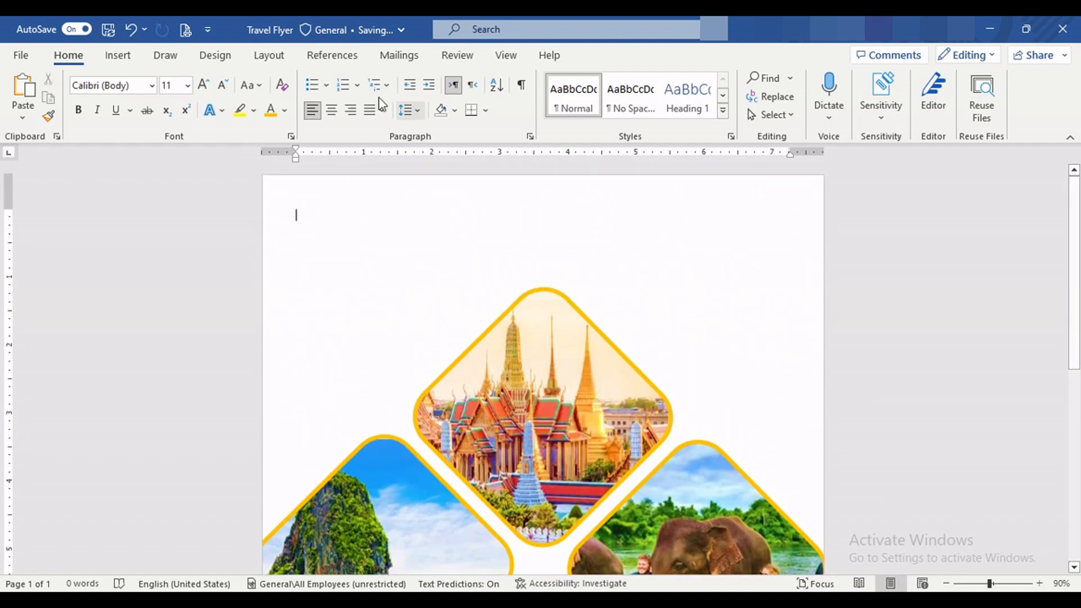
left_click(214, 55)
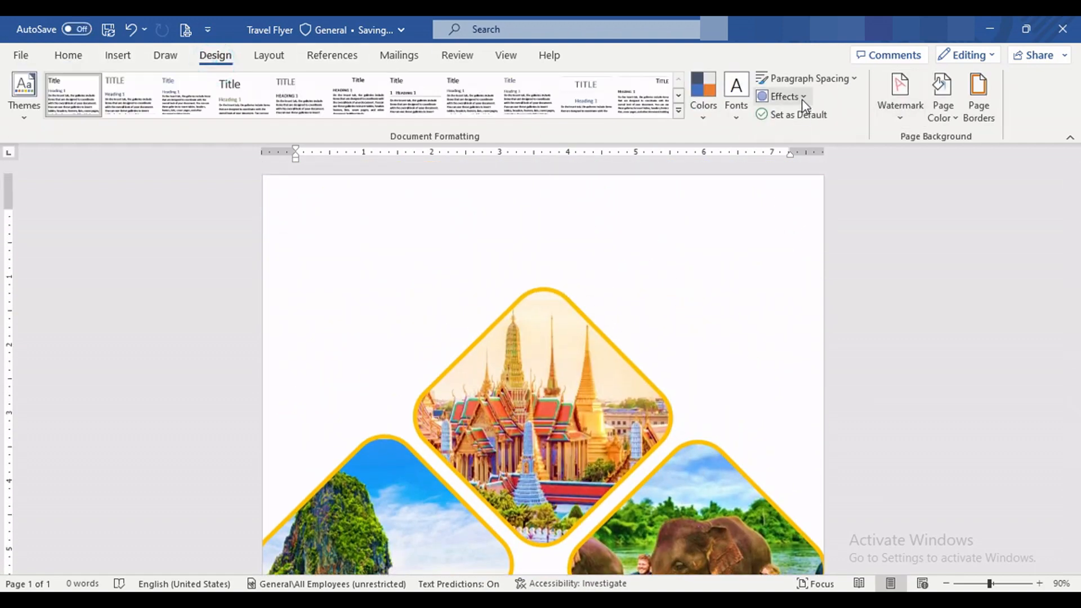
left_click(705, 110)
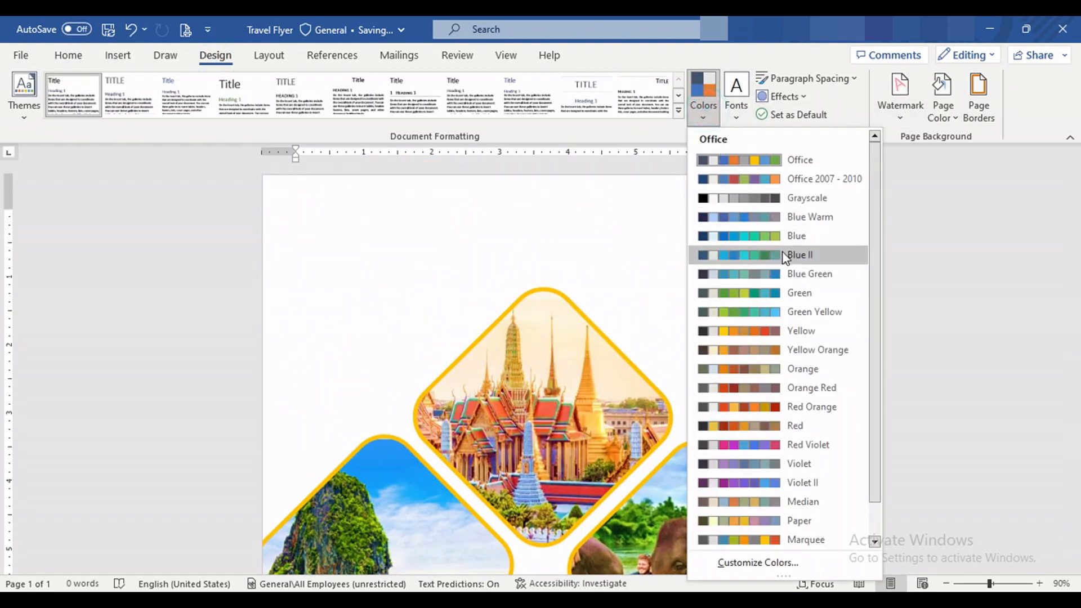
left_click(767, 293)
left_click(942, 96)
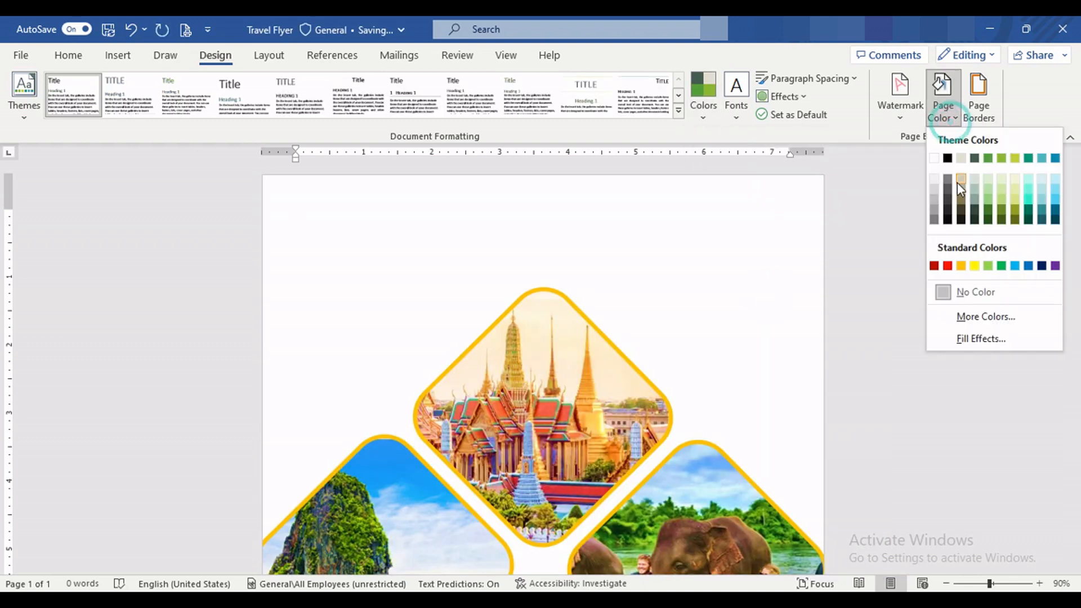
left_click(1028, 159)
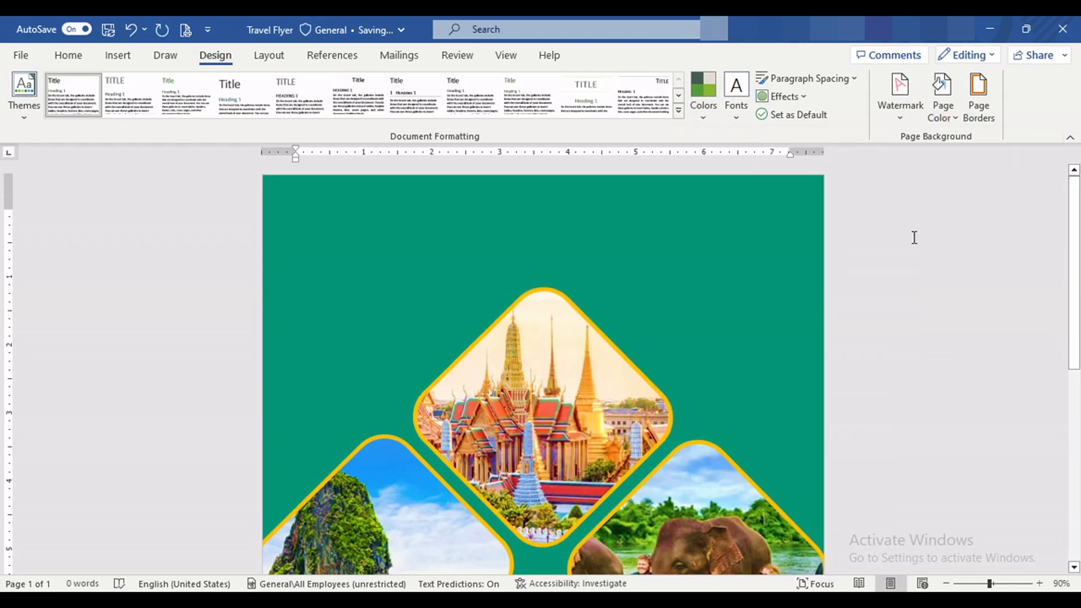
scroll(735, 259, "down", 1)
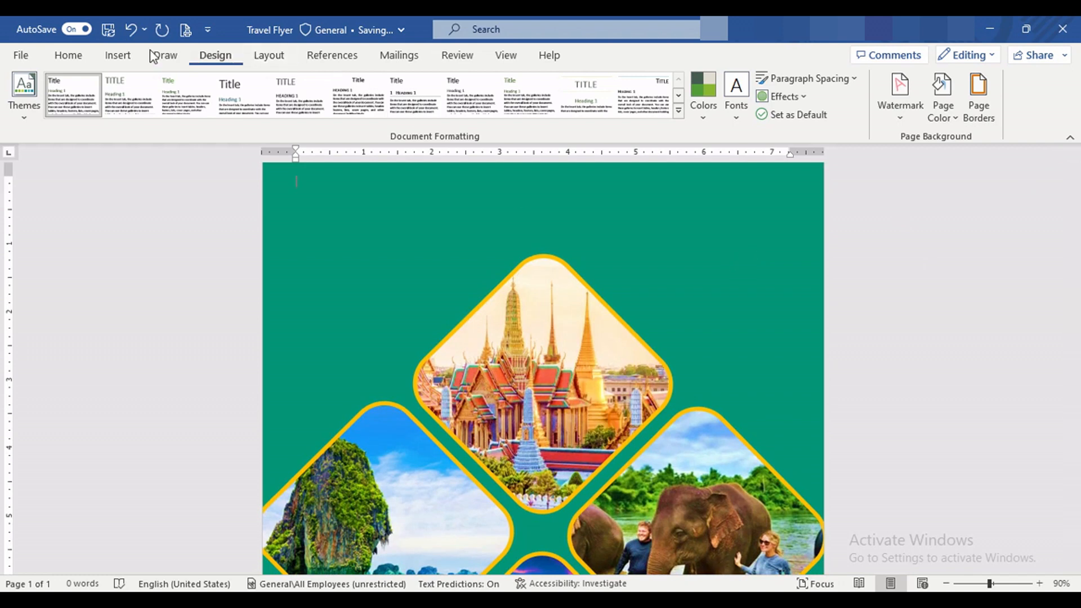
left_click(118, 54)
scroll(724, 295, "down", 4)
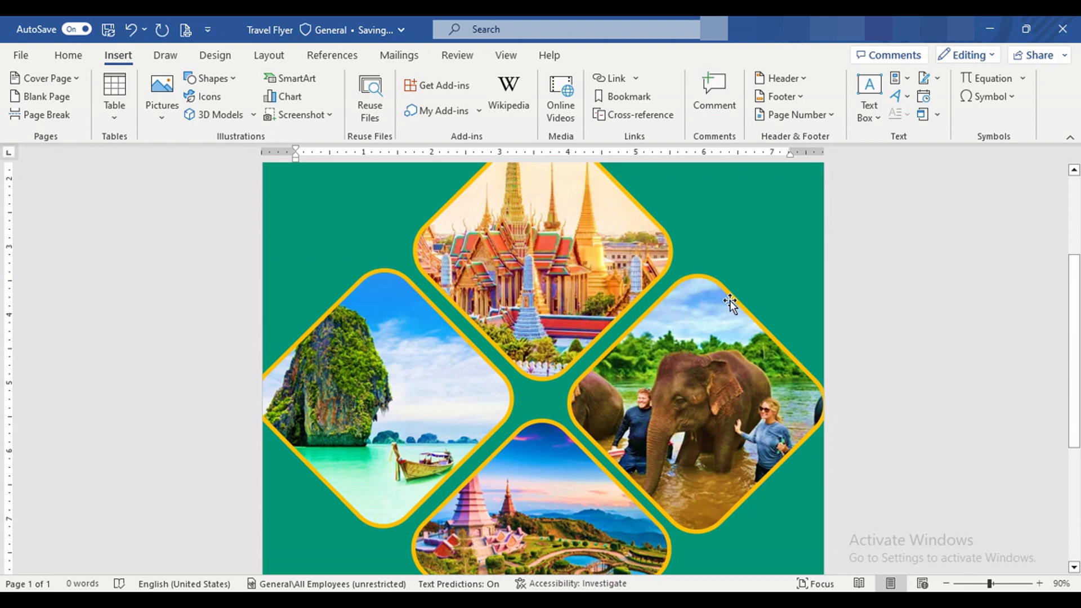
scroll(730, 302, "down", 2)
left_click(527, 327)
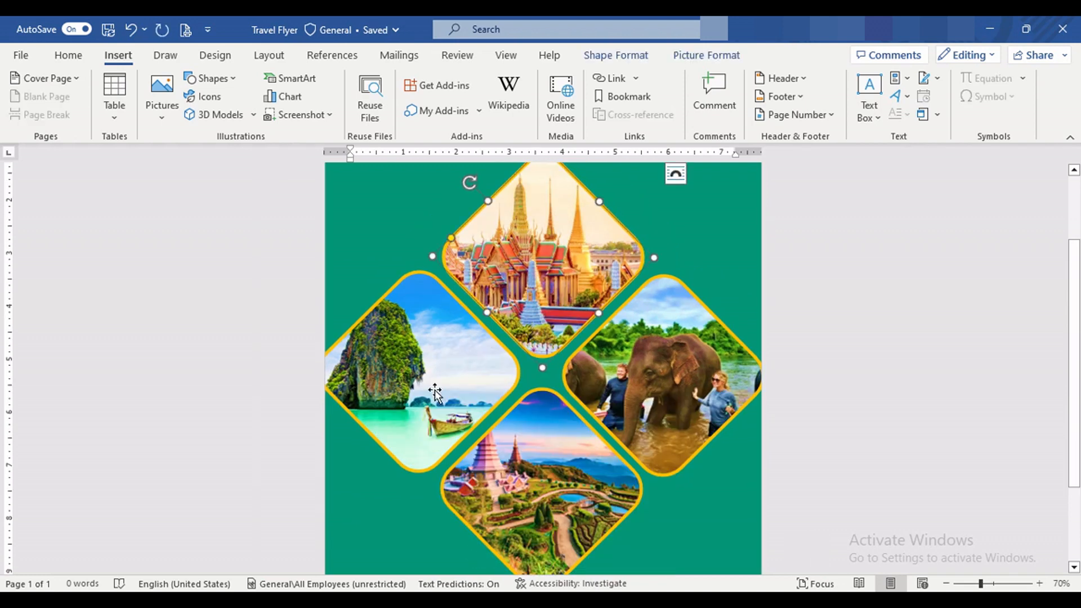
left_click(895, 352)
scroll(896, 349, "up", 2)
Step: Change the outline of all four picture diamonds to white
left_click(533, 363)
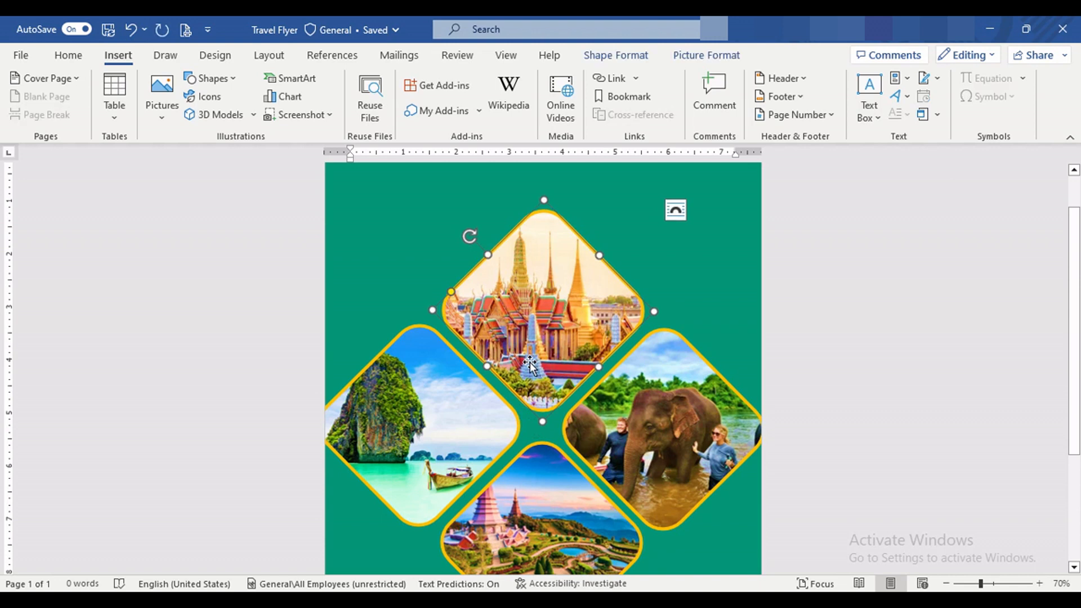
left_click(432, 421, "shift")
left_click(663, 432, "shift")
left_click(527, 514, "shift")
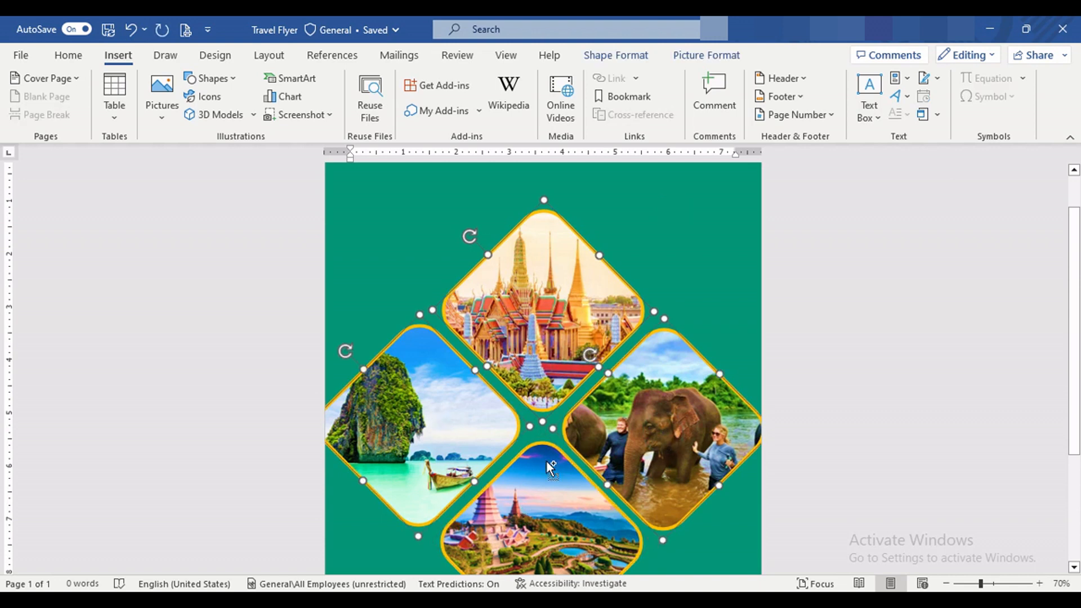
scroll(595, 265, "down", 1)
left_click(630, 55)
left_click(383, 100)
left_click(317, 139)
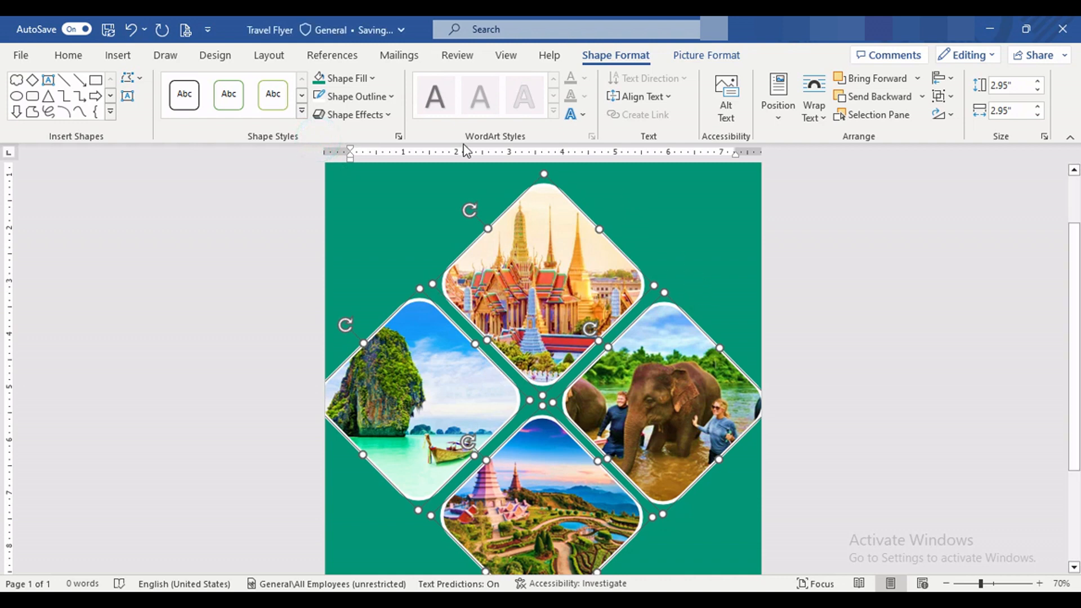
Step: Apply a thicker outline weight to the four picture diamonds
left_click(386, 98)
mouse_move(410, 317)
left_click(541, 458)
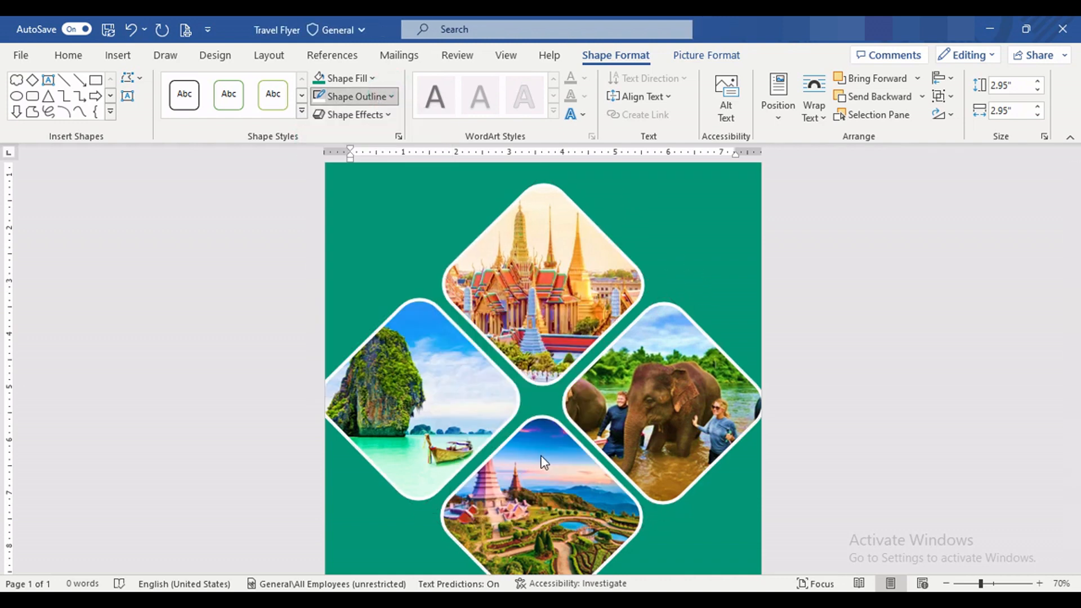
left_click(693, 263)
Step: Insert a plain black WordArt text and place it in the page's upper-right area beside the temple diamond
left_click(116, 54)
left_click(898, 96)
left_click(887, 143)
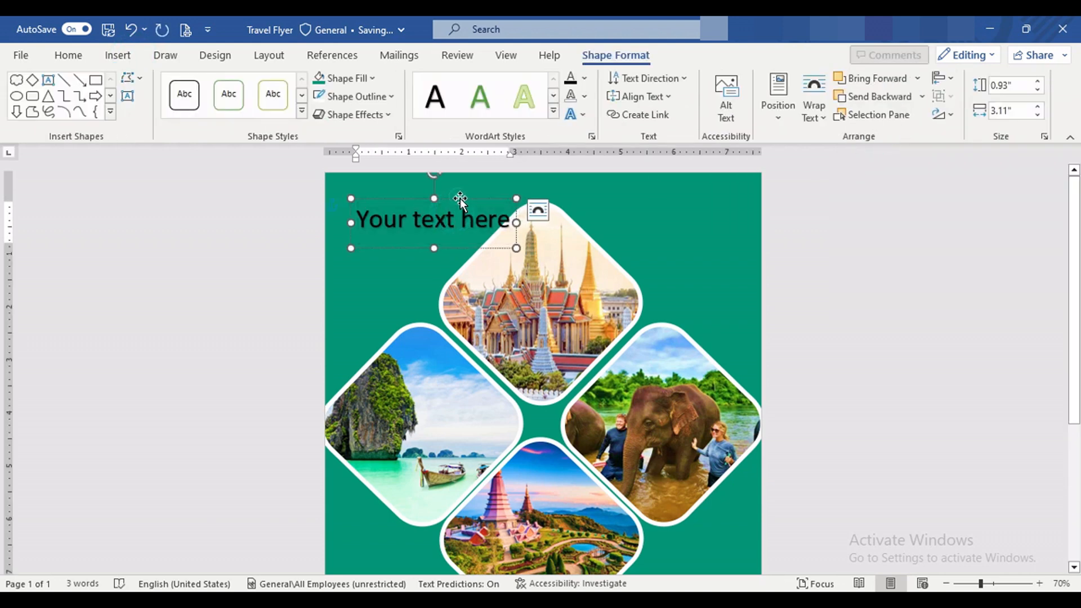
left_click_drag(460, 200, 693, 200)
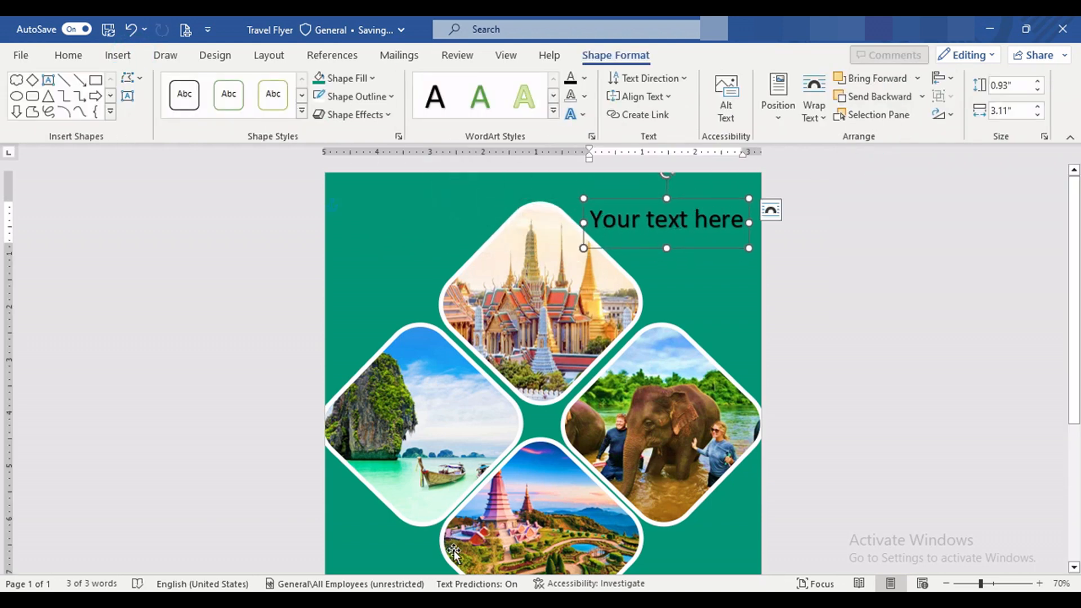
Step: Replace the WordArt placeholder with the copied white heading "Serin Travel Guide & Agency" and fit it into the page's upper-right corner
triple_click(641, 225)
type("Serin Travel Guide & Agency")
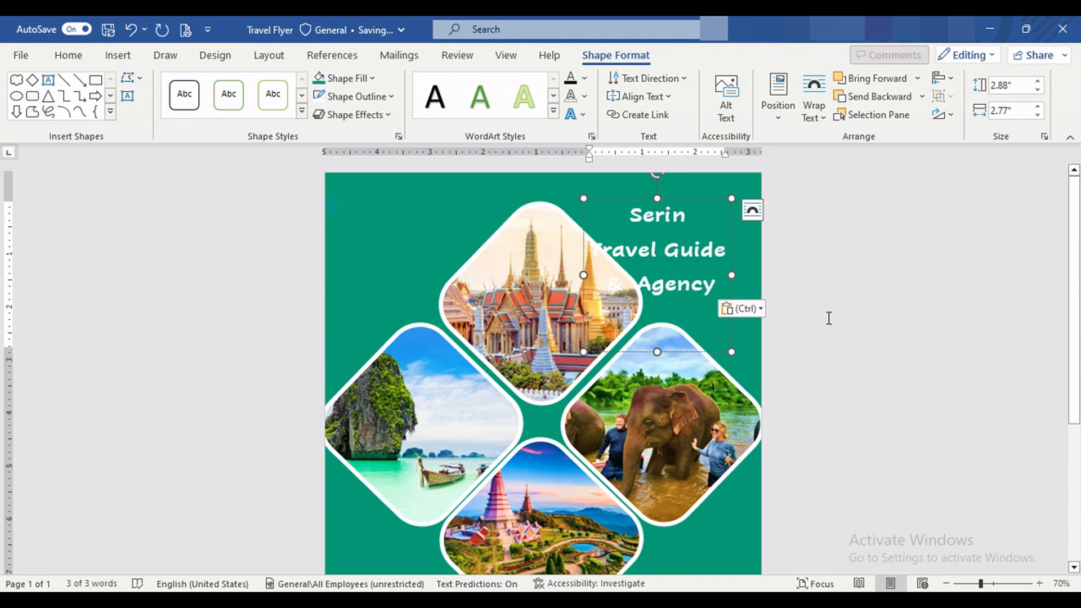
left_click(700, 201)
left_click_drag(697, 204, 720, 179)
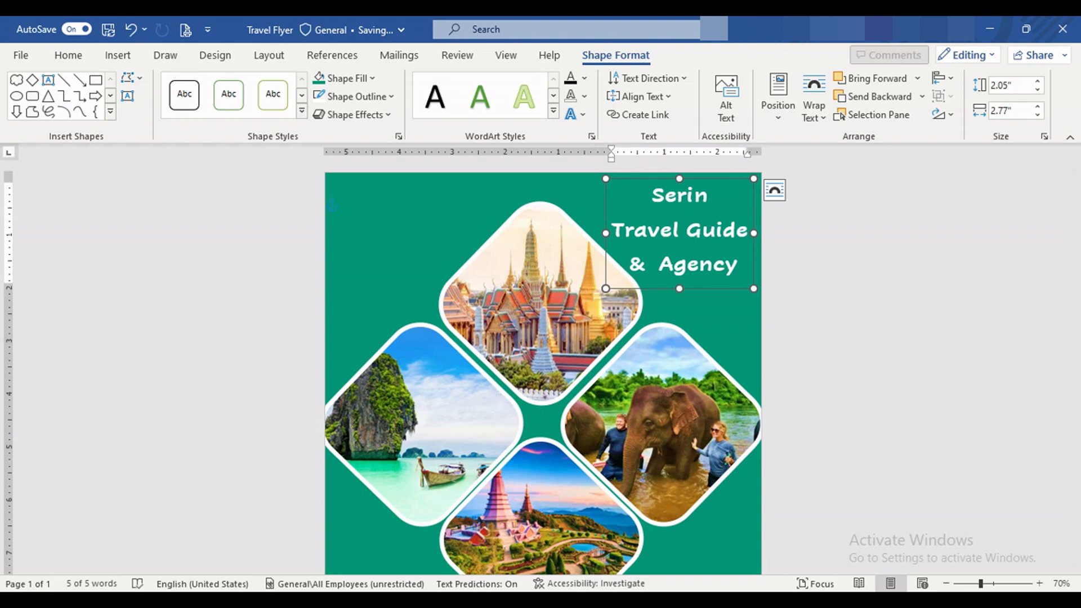
left_click(1037, 586)
left_click(566, 387)
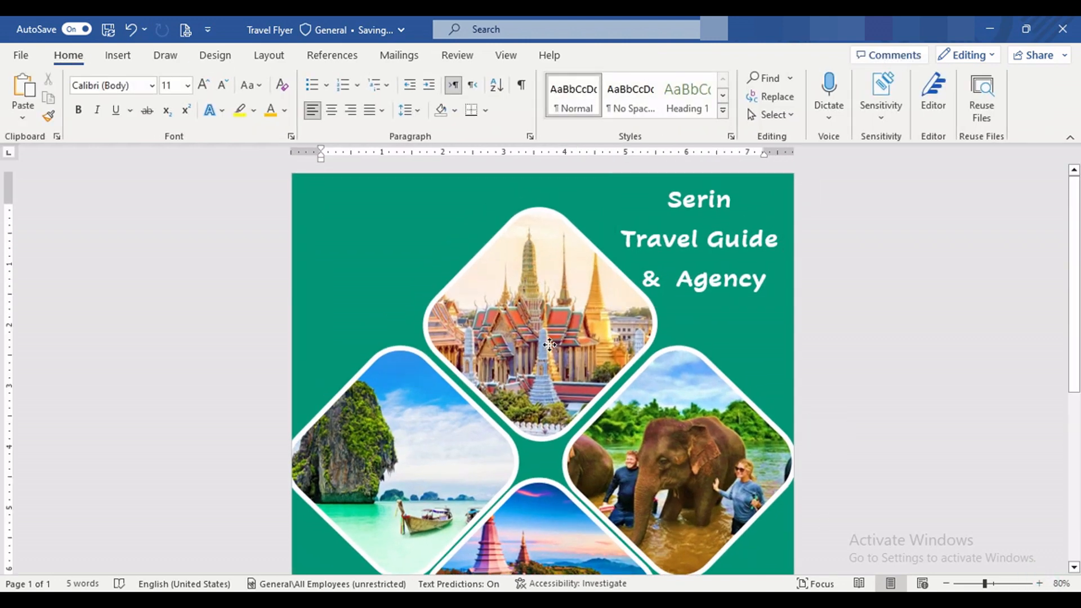
Step: Move all four picture diamonds together slightly down the page, away from the heading
scroll(566, 388, "down", 1)
left_click(459, 373, "ctrl")
left_click(544, 483, "ctrl")
left_click(650, 434, "ctrl")
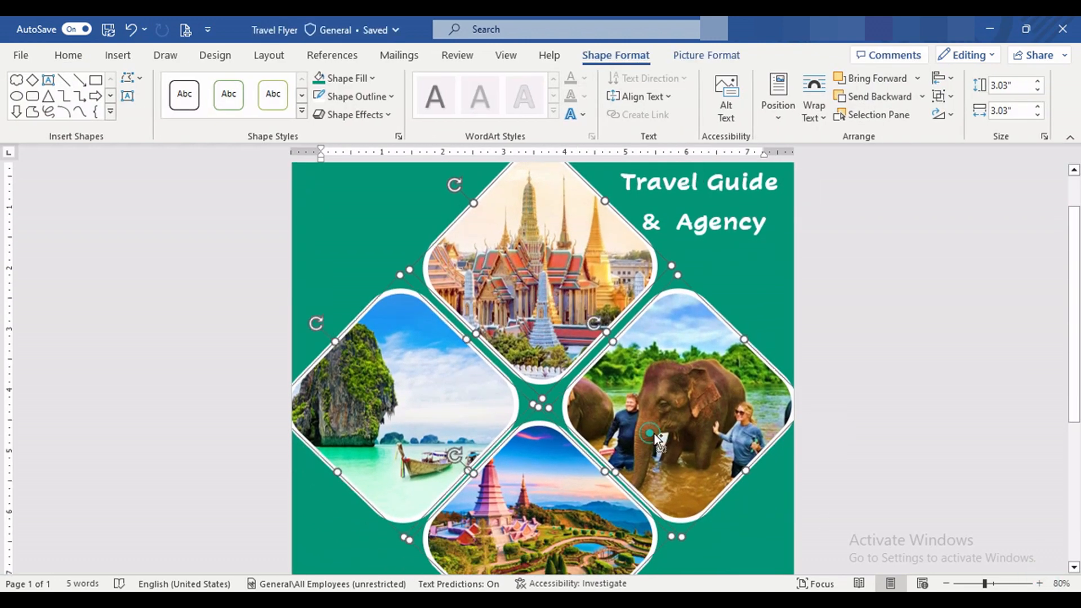
left_click_drag(570, 397, 571, 411)
left_click(856, 425)
Step: Search the stock icons for "travel" and insert the solid globe icon with an airplane
scroll(547, 271, "up", 2)
left_click(115, 56)
left_click(213, 78)
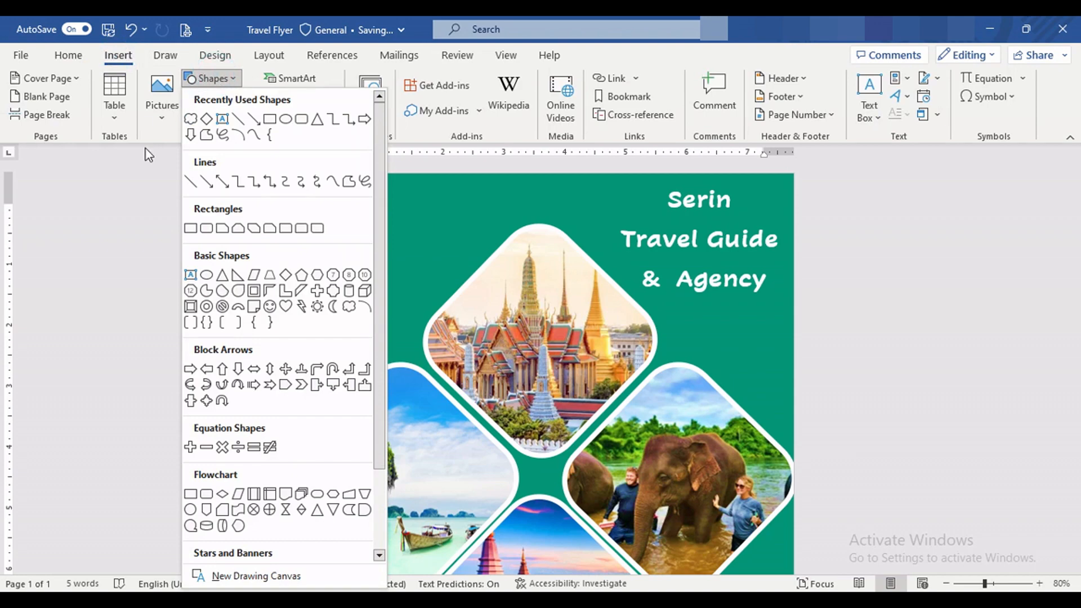
left_click(144, 149)
left_click(200, 96)
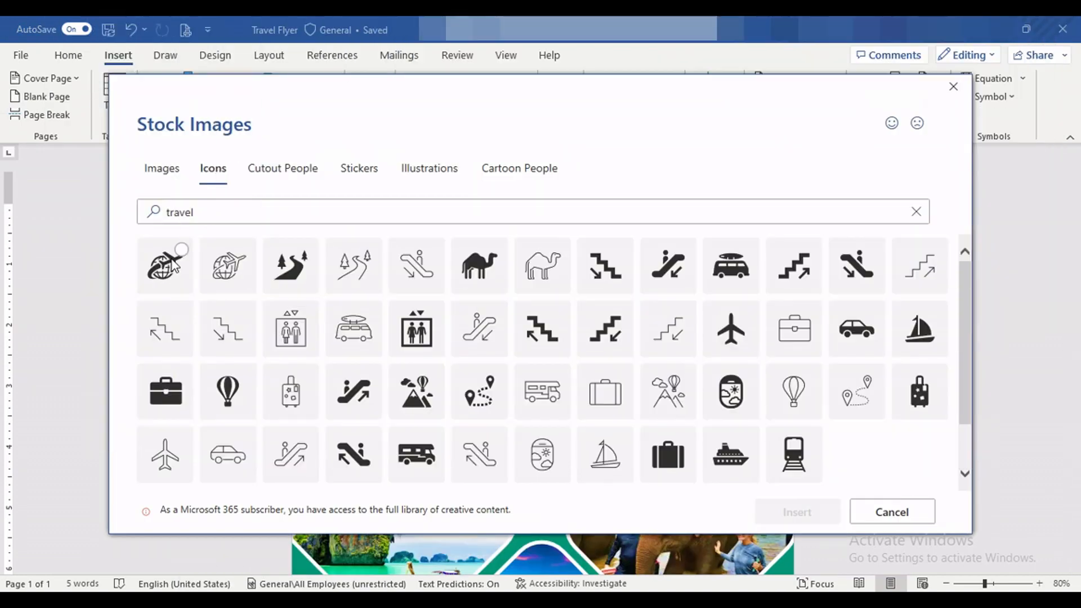
left_click(169, 260)
left_click(787, 522)
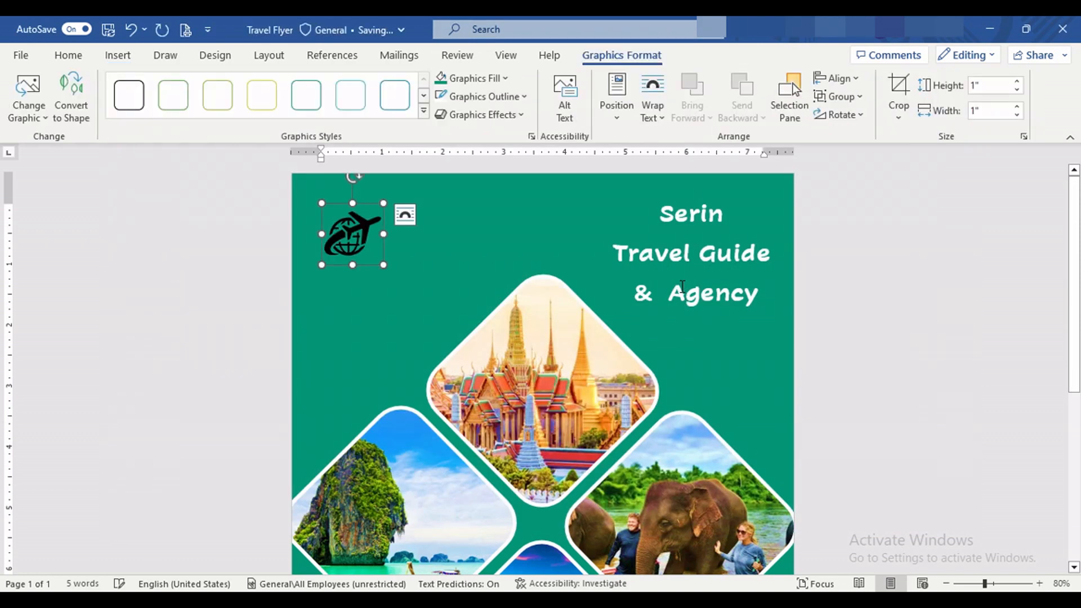
Step: Fill the globe-and-airplane icon white and set its text wrapping to In Front of Text
left_click(507, 78)
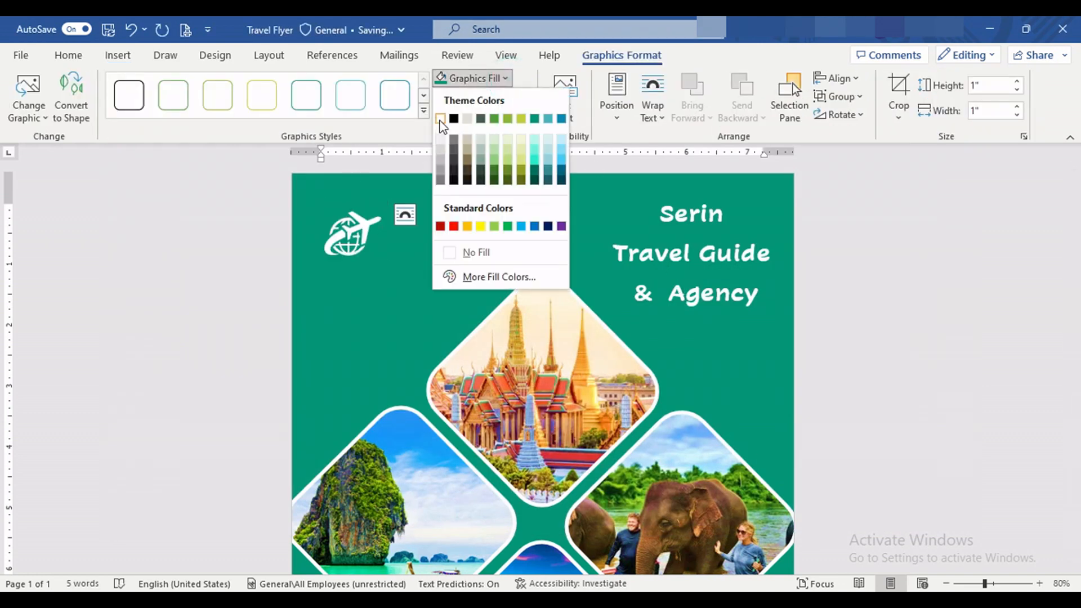
left_click(444, 116)
left_click(616, 128)
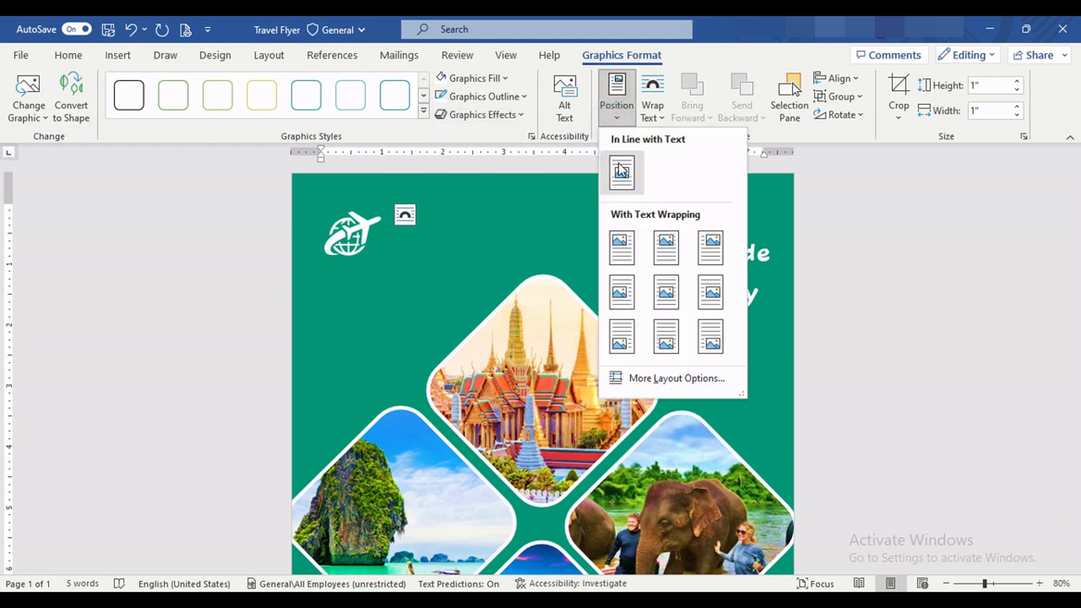
left_click(653, 107)
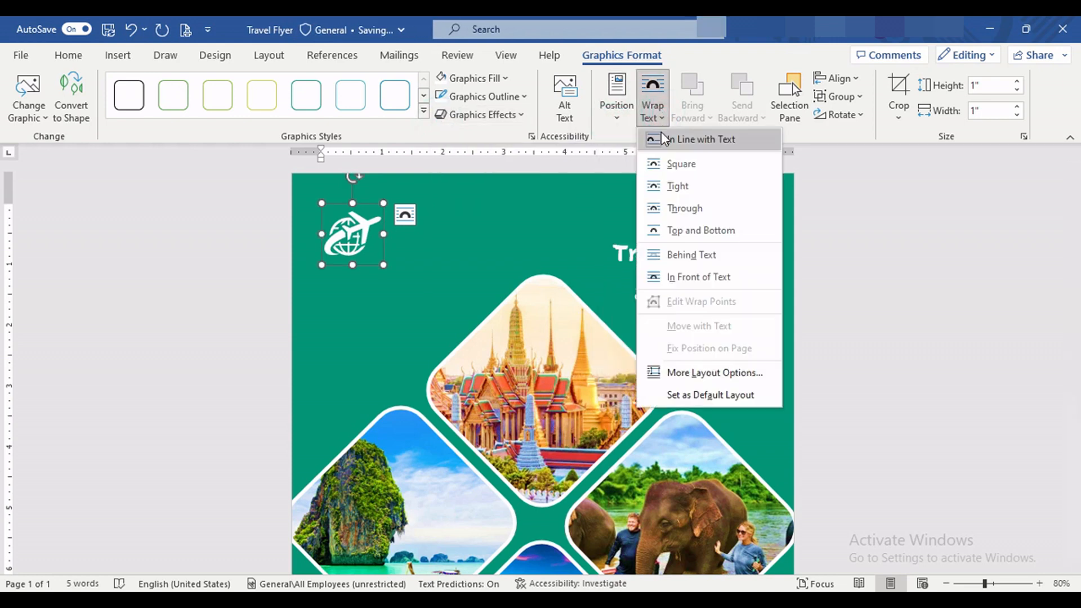
left_click(676, 276)
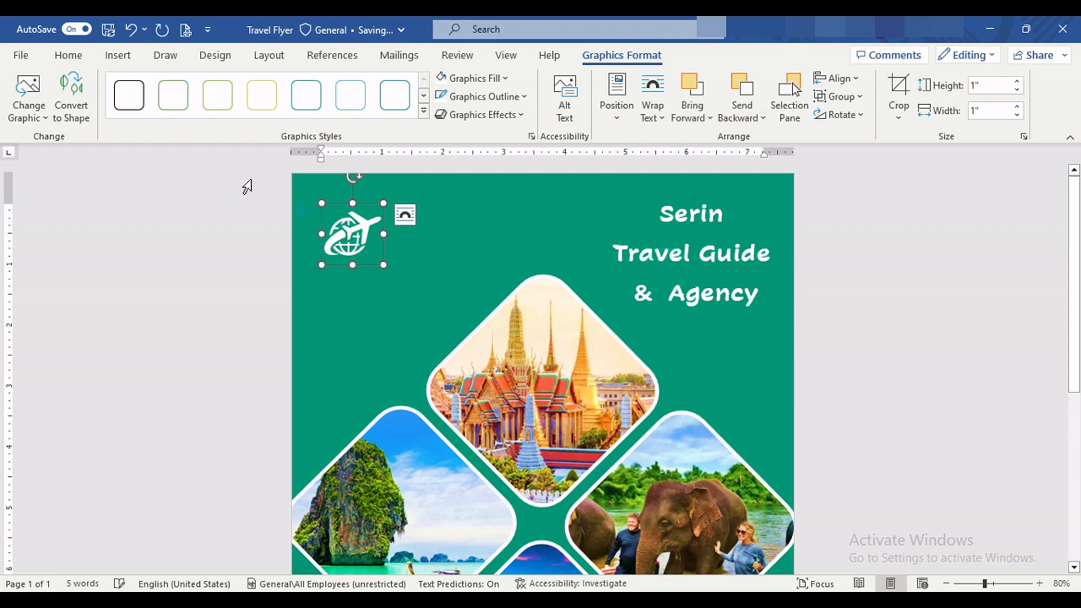
Step: Place the icon before "Serin" at a size of about 0.92 inch, and add space ahead of that word in the heading
left_click_drag(326, 204, 625, 208)
left_click(525, 230)
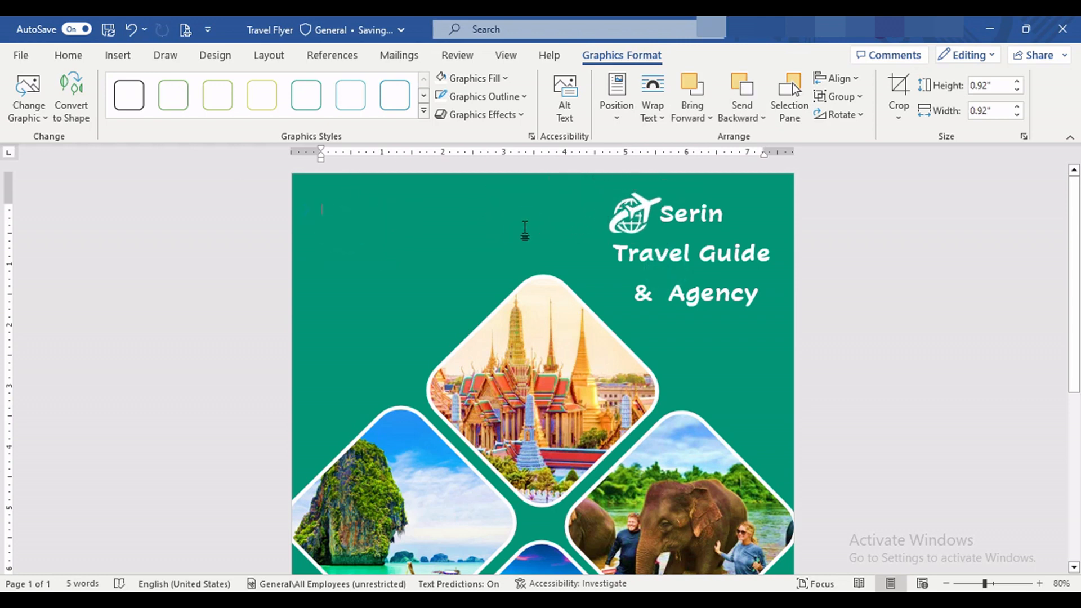
left_click(666, 214)
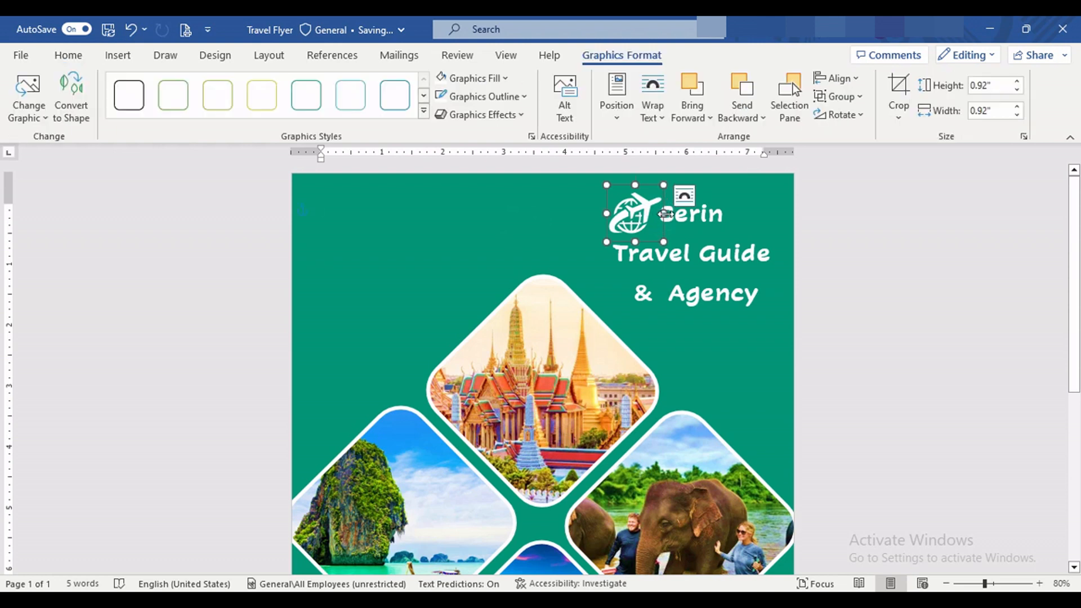
left_click(674, 216)
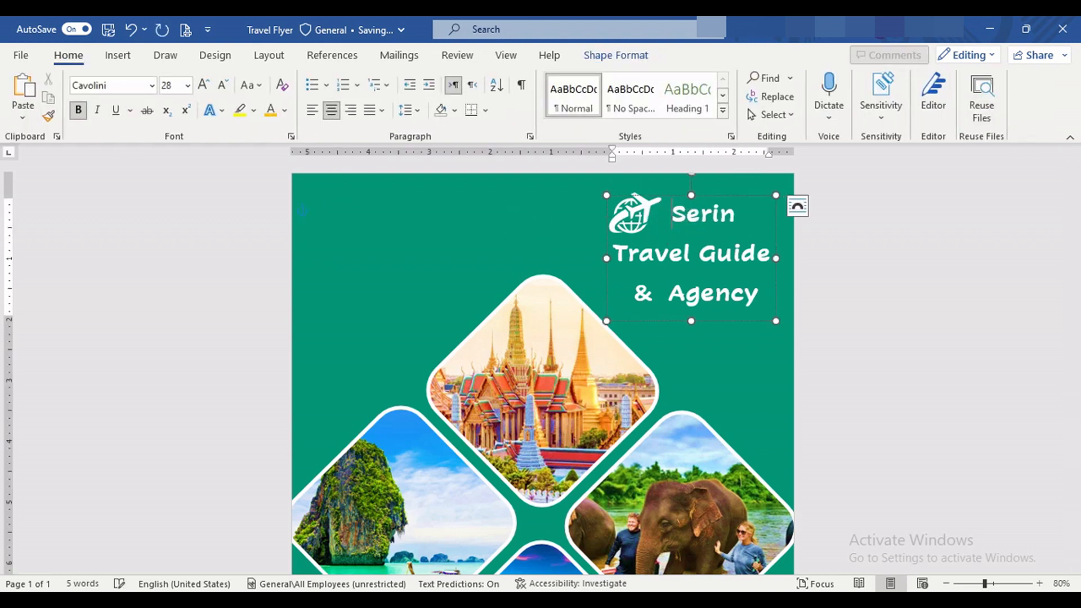
Step: Shift the globe-and-airplane icon slightly right so it sits closer to "Serin" in the heading
left_click(653, 214)
left_click_drag(660, 214, 666, 214)
left_click(529, 215)
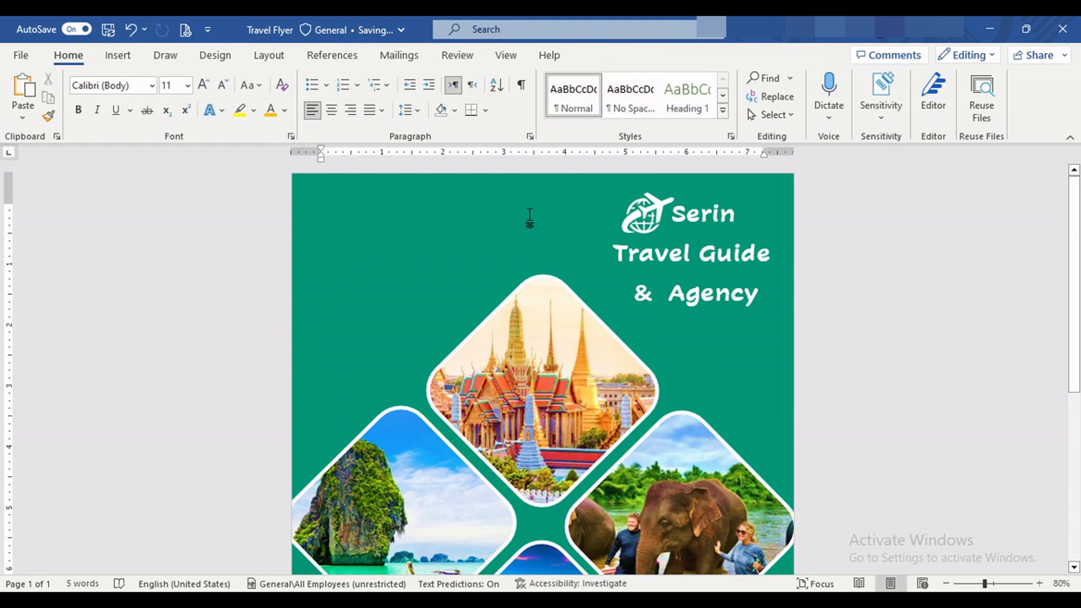
Step: Insert a plain black WordArt box and move it to the lower-left area of the flyer, beside the bottom diamond
left_click(118, 54)
left_click(870, 91)
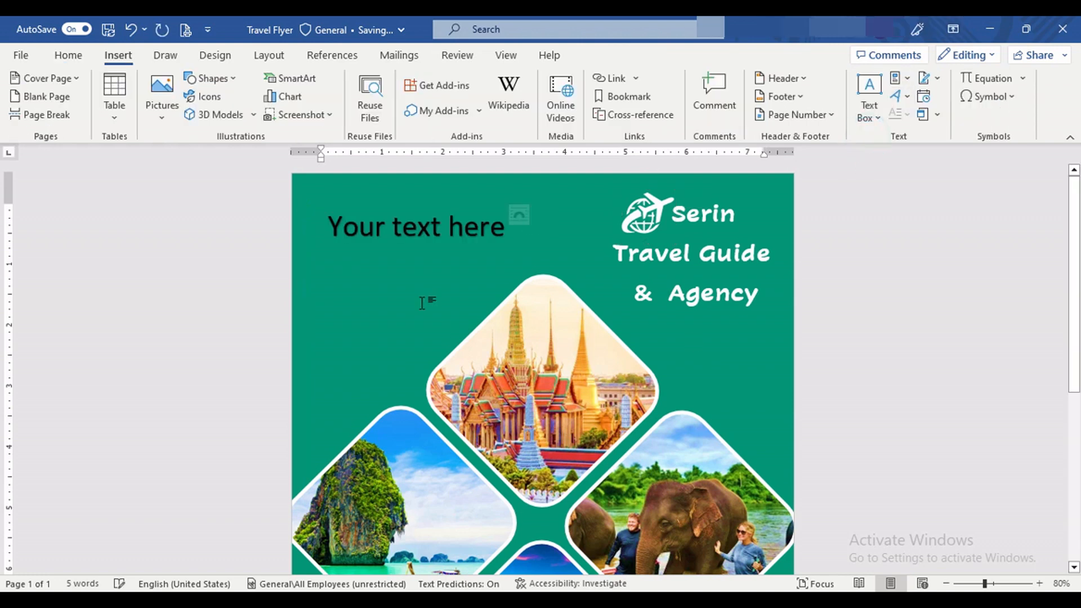
left_click(442, 258)
left_click_drag(442, 258, 449, 488)
scroll(555, 328, "down", 3)
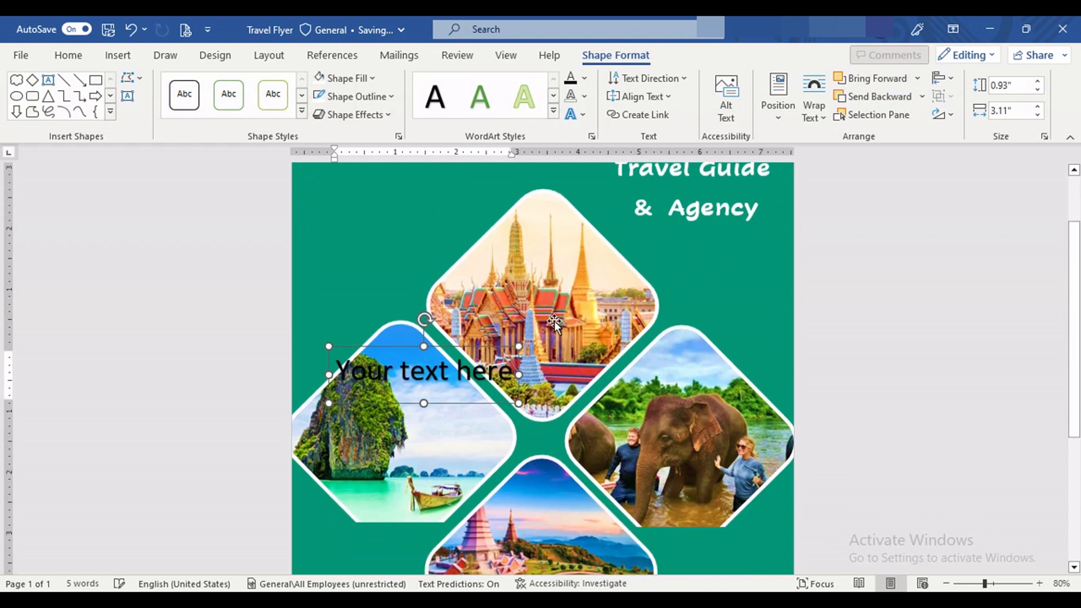
scroll(516, 327, "down", 7)
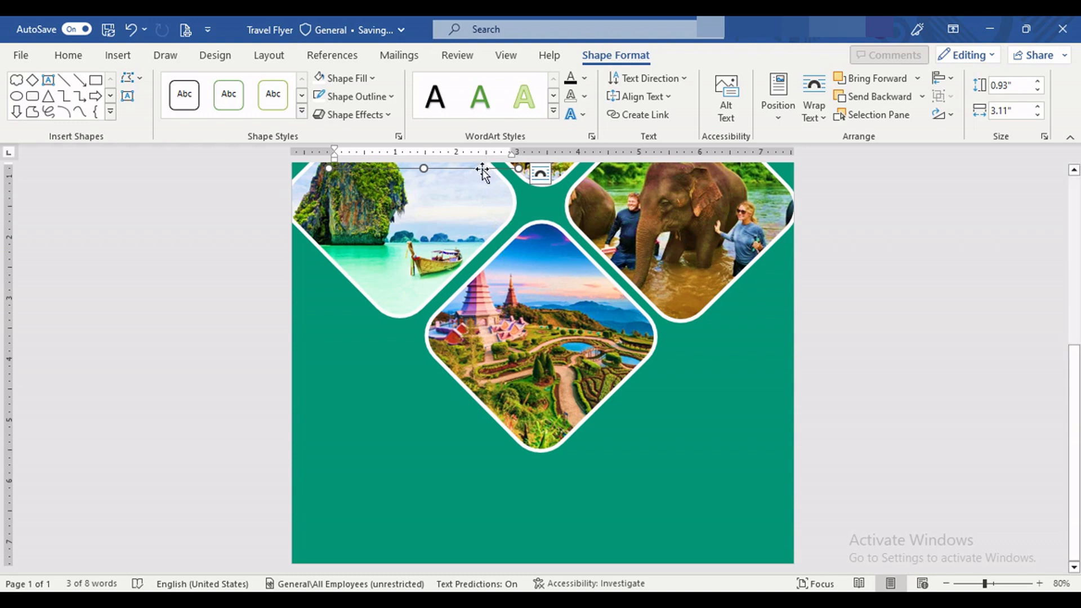
left_click_drag(479, 182, 325, 358)
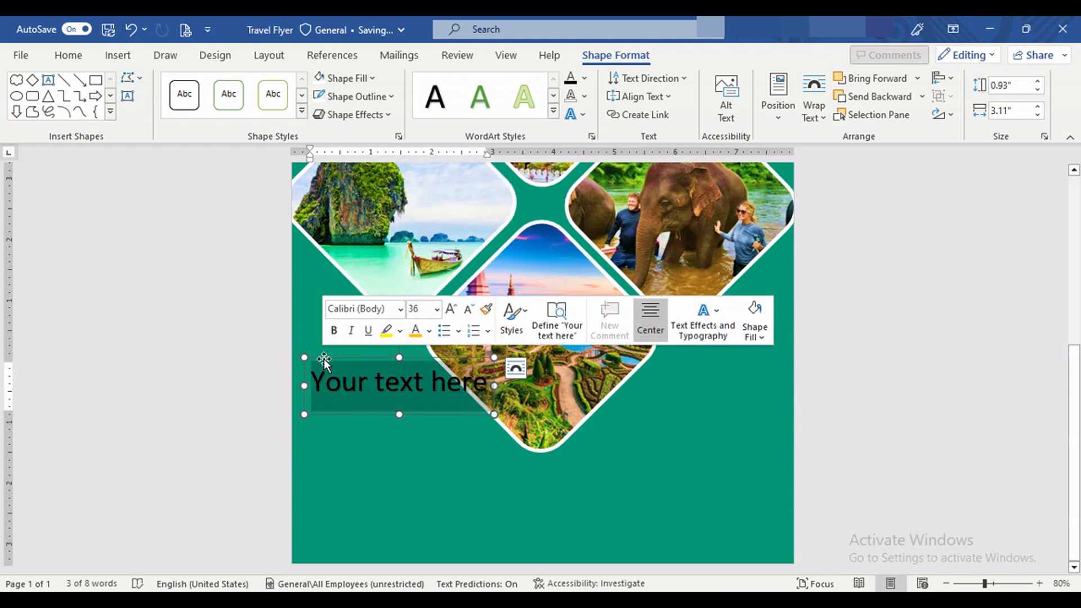
Step: Replace the placeholder with the copied "Water Activity" and "Advanture" text, remove the empty last line, and move the box slightly down
left_click(324, 359)
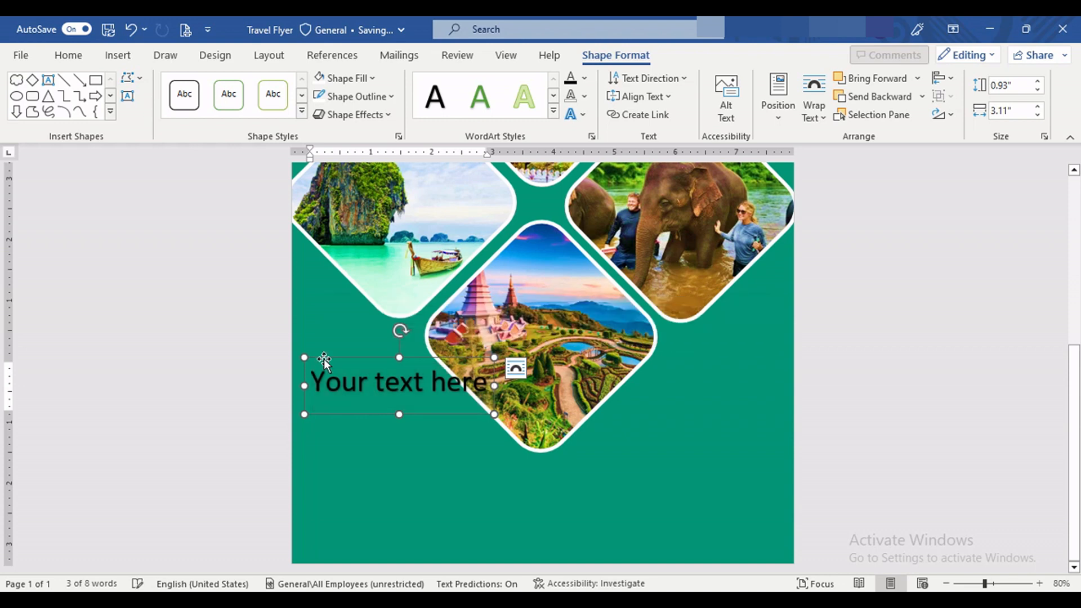
type("Water Activity Phuket: Maya, Phi Phi, and Bamboo Island Advanture koh samui: elephant sanctuary")
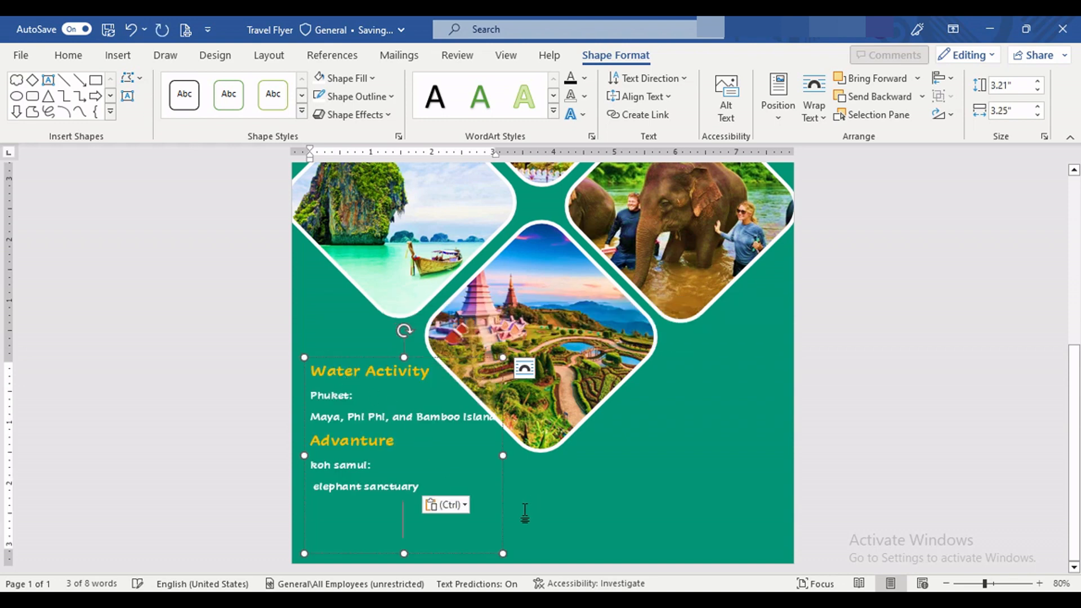
key("BackSpace")
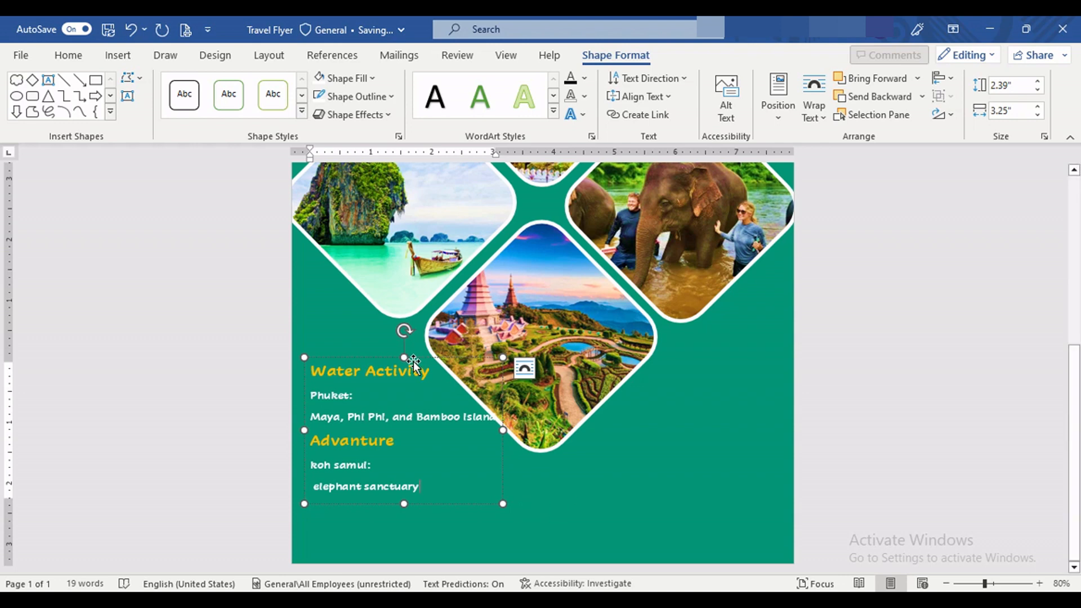
left_click_drag(417, 356, 415, 374)
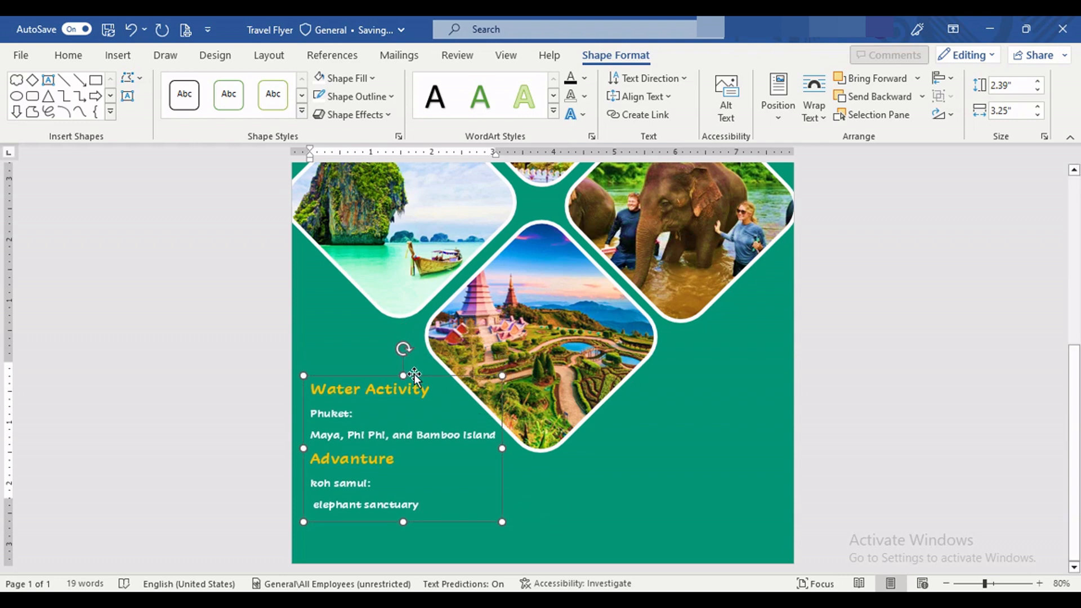
Step: Duplicate the "Water Activity" text box to the right side of the bottom diamond, level with the original
left_click(636, 446)
scroll(555, 399, "down", 3)
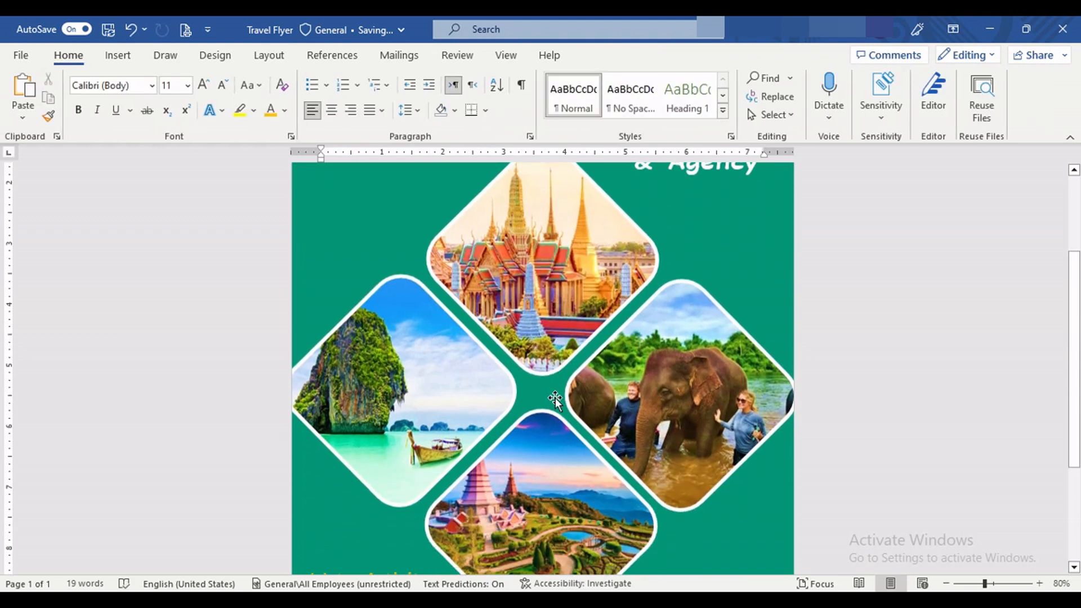
scroll(555, 399, "down", 3)
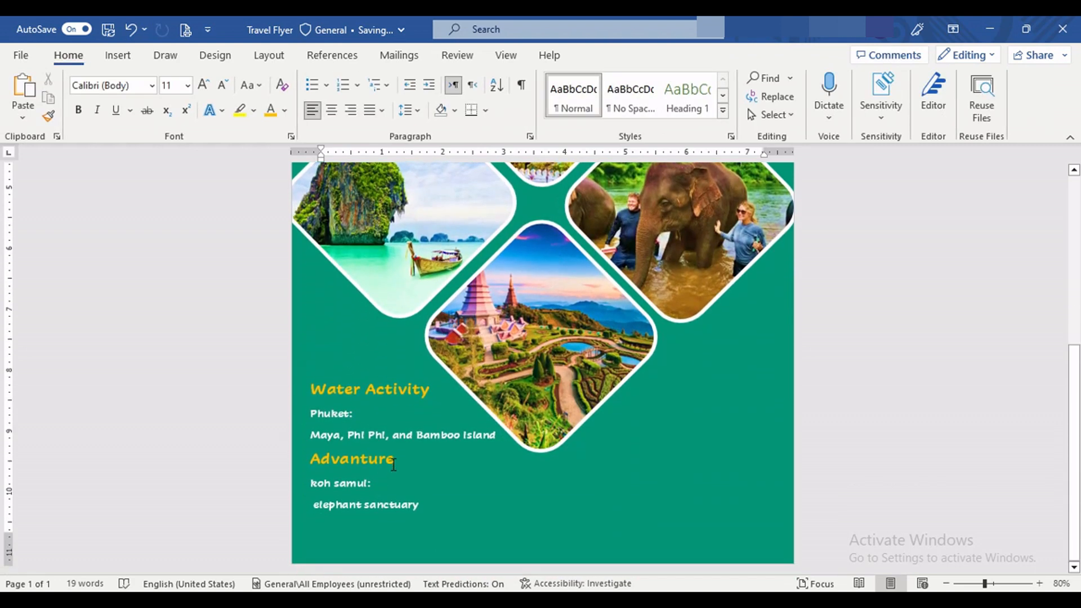
left_click(393, 465)
scroll(520, 461, "up", 2)
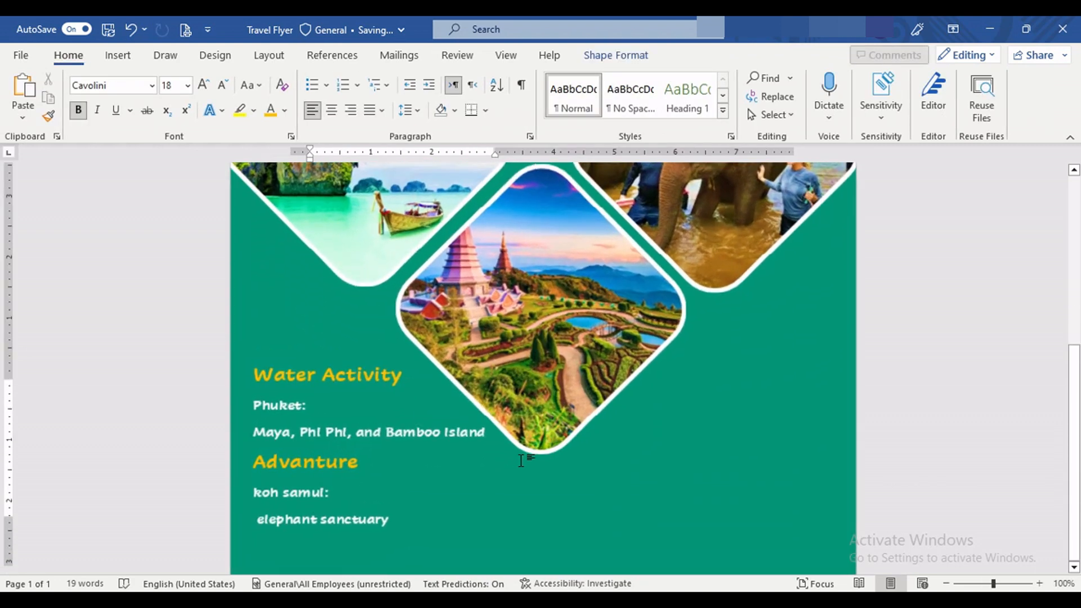
scroll(406, 462, "up", 2)
left_click(323, 406)
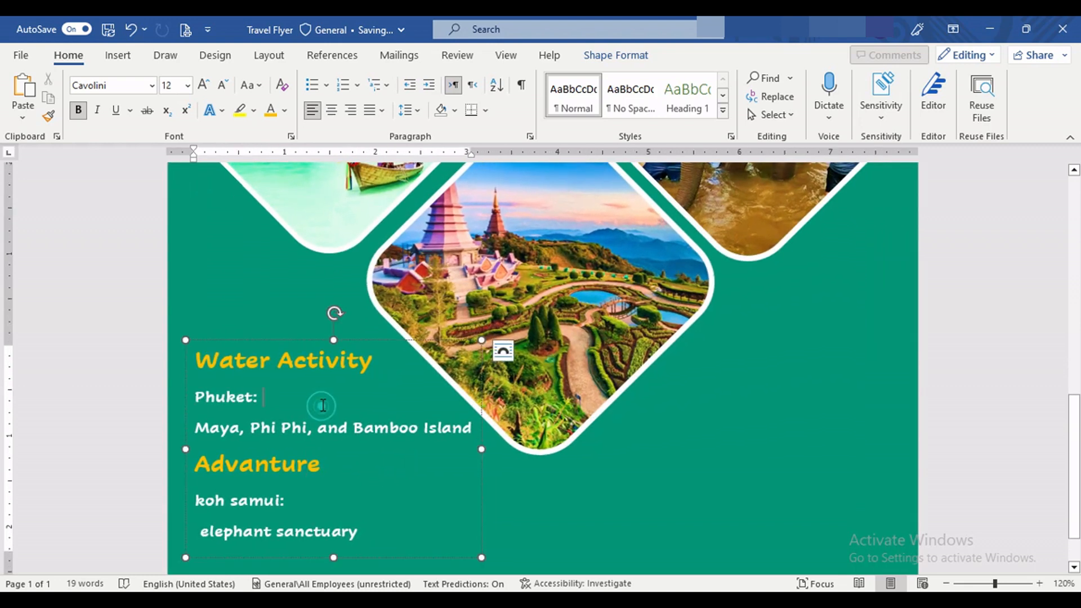
left_click_drag(346, 341, 808, 337)
Step: Replace the duplicate's text with the copied "Day Trip" and "Guided Tour" details and move the box slightly down and left
left_click_drag(839, 532, 665, 352)
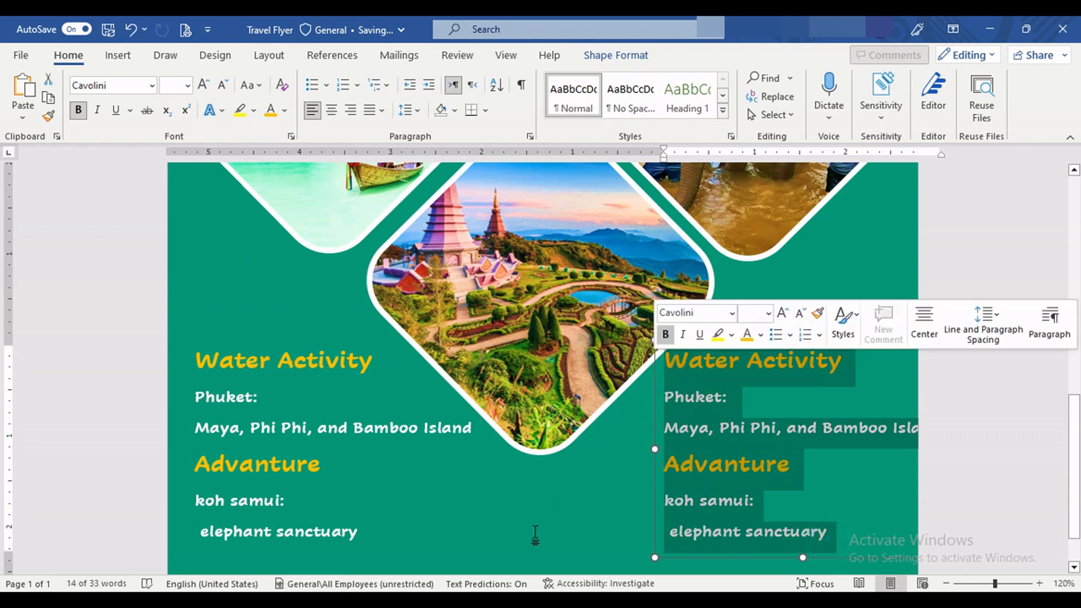
key("ctrl+v")
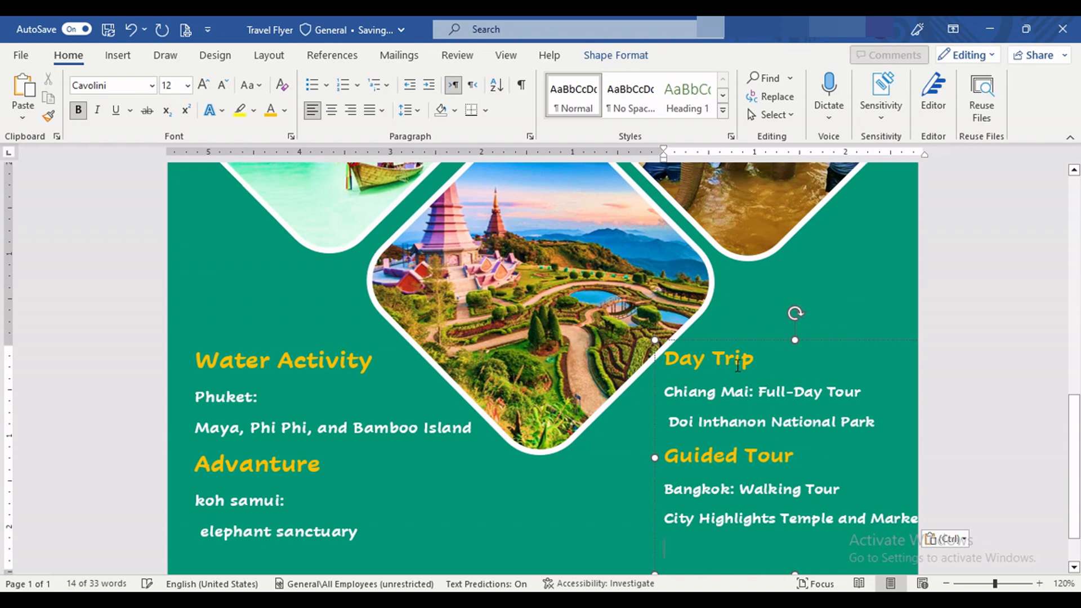
left_click_drag(748, 342, 739, 377)
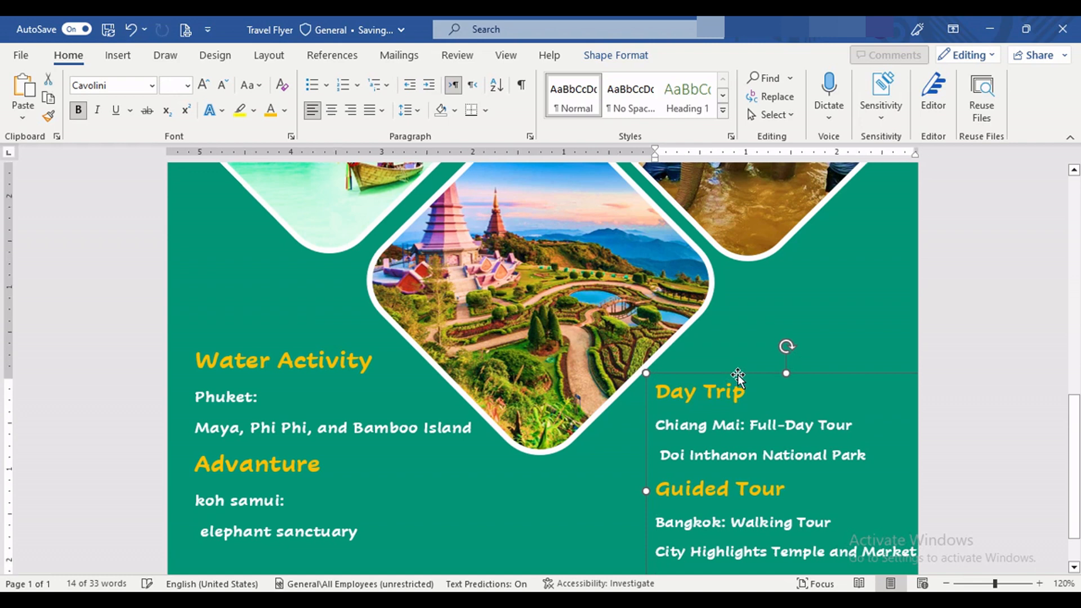
left_click(766, 297)
Step: Draw a cloud shape about 1.88 inches high and 2.34 inches wide in the flyer's upper-left corner
scroll(766, 297, "up", 10)
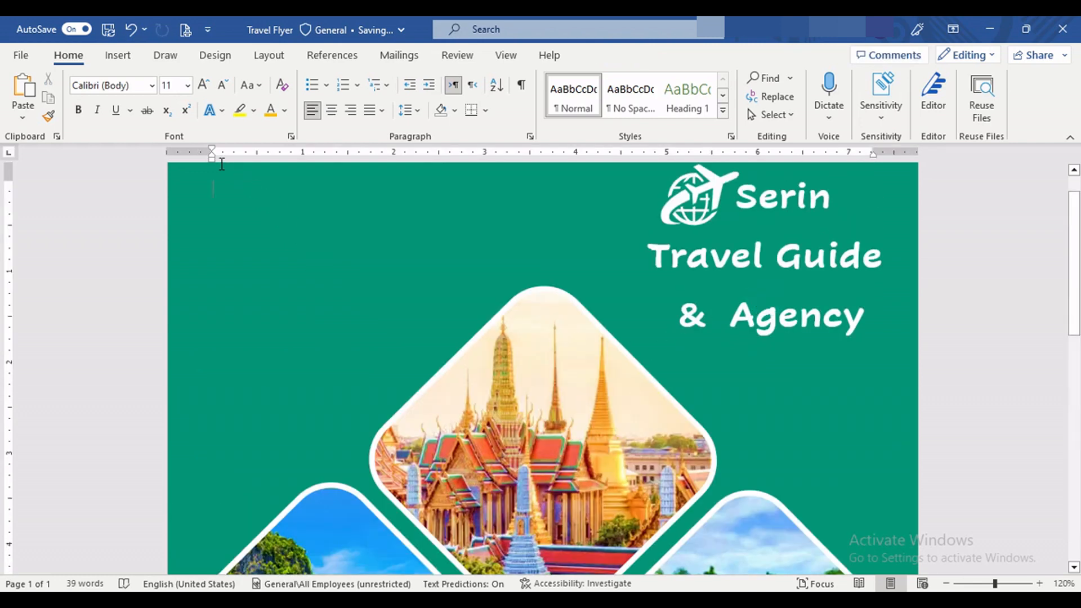
left_click(116, 59)
left_click(224, 80)
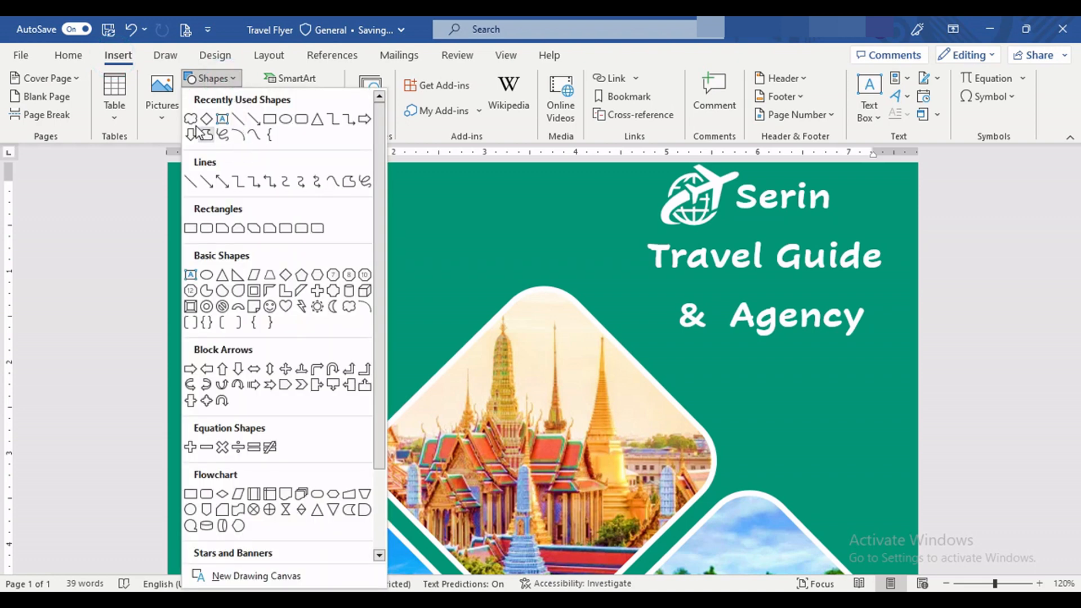
left_click(195, 132)
mouse_move(324, 283)
left_mouse_down()
mouse_move(345, 304)
mouse_move(345, 335)
mouse_move(419, 363)
left_mouse_up()
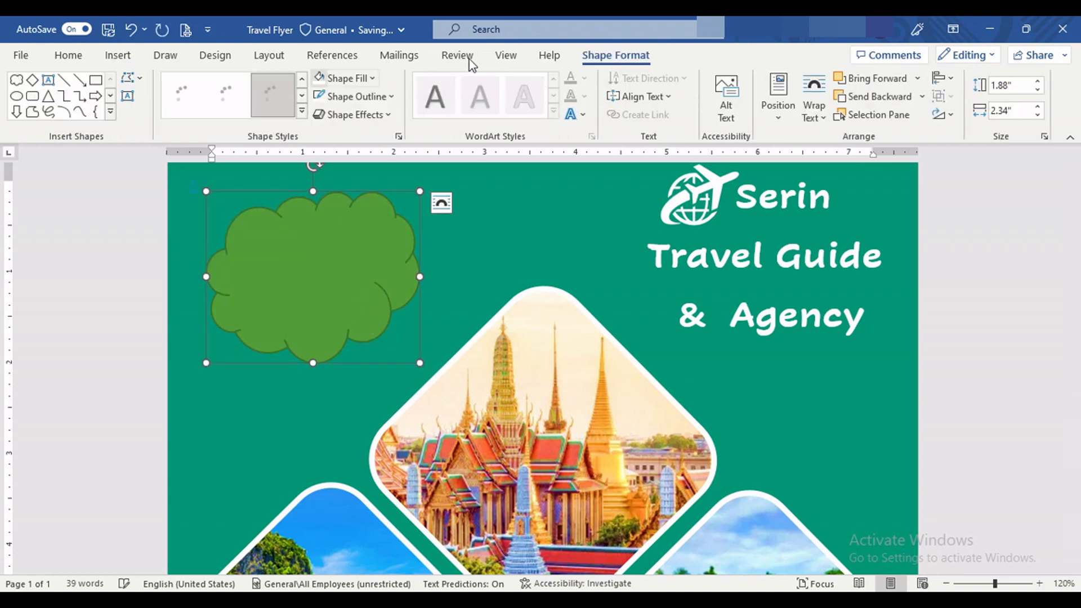
Step: Fill the cloud with the theme teal-green that matches the page and give it a thick white outline
left_click(370, 79)
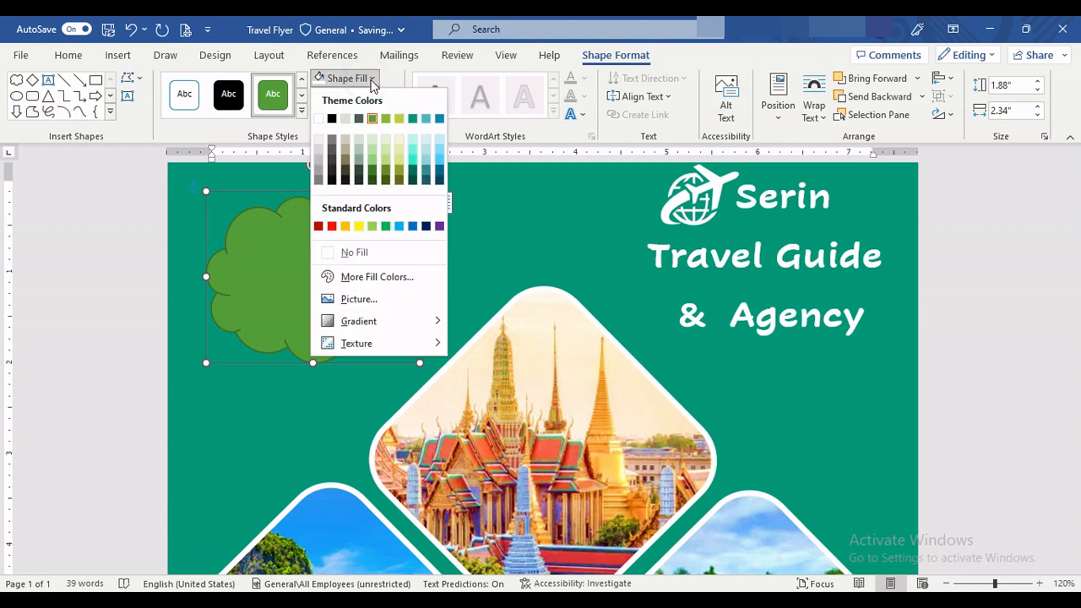
left_click(413, 118)
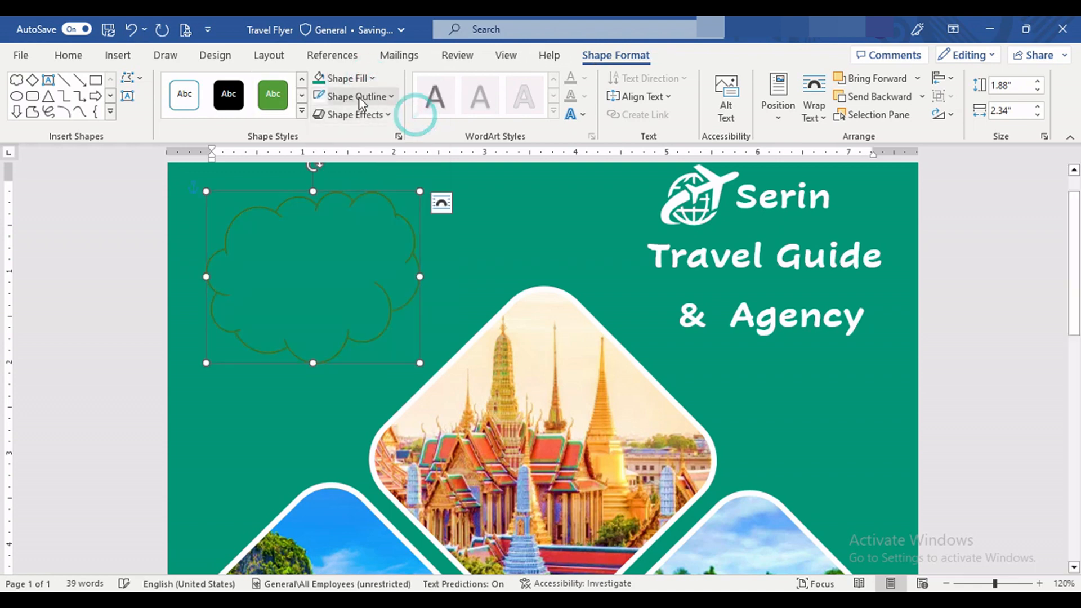
left_click(359, 98)
left_click(327, 138)
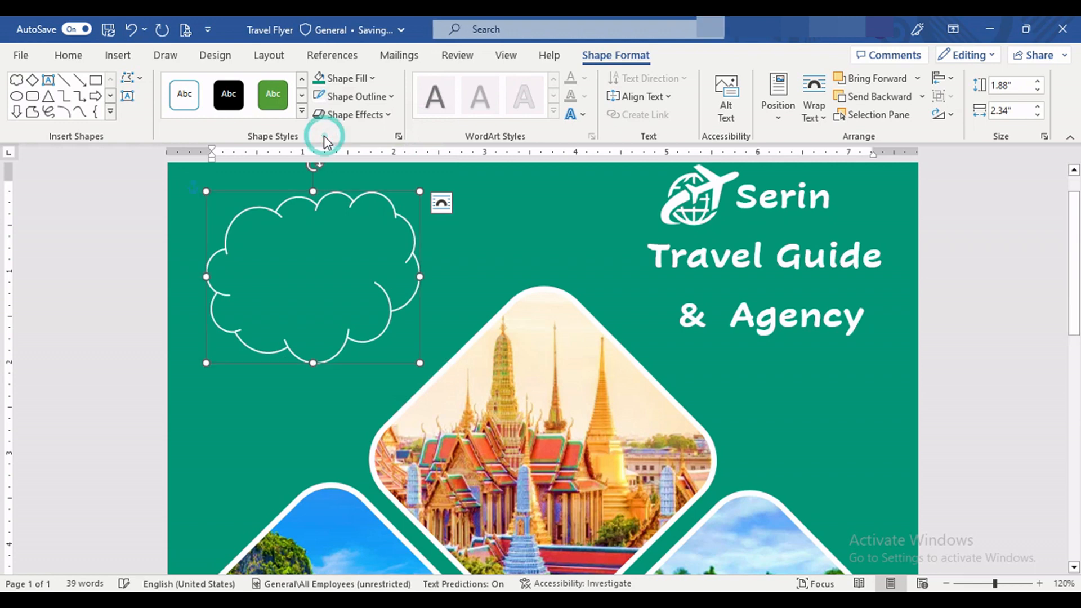
left_click(375, 96)
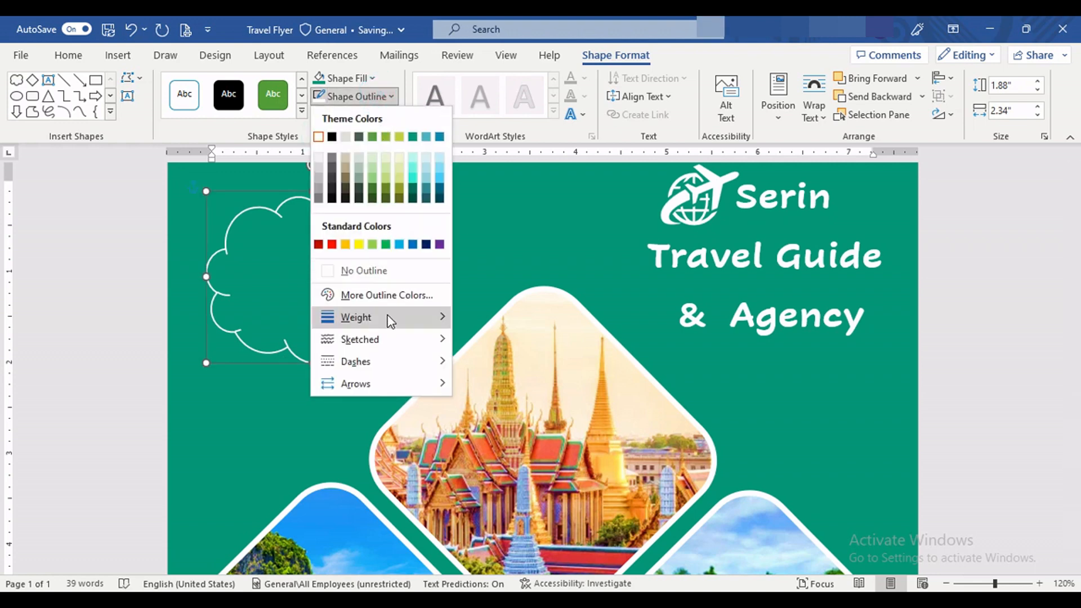
mouse_move(426, 324)
left_click(548, 459)
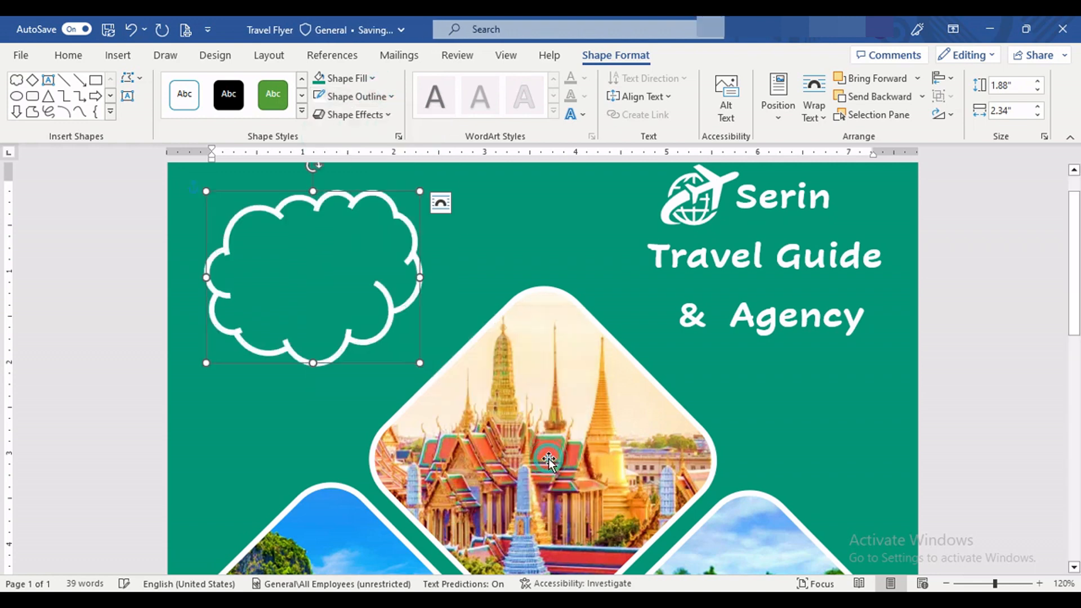
left_click(465, 267)
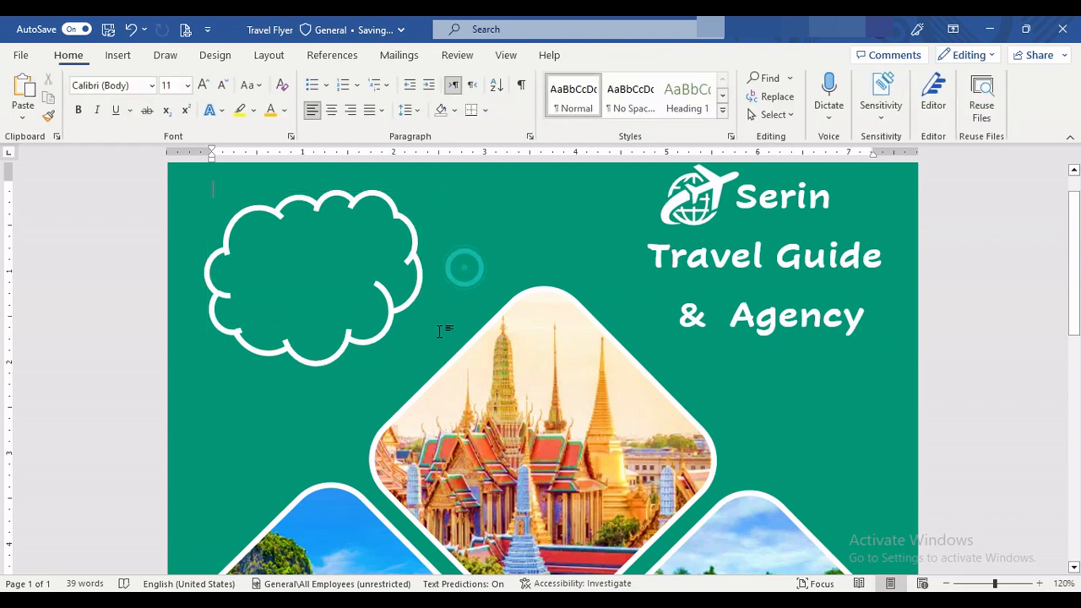
Step: Add WordArt over the cloud reading "Book Now" in gold, with "Special offer" and "$500" in white below
left_click(119, 55)
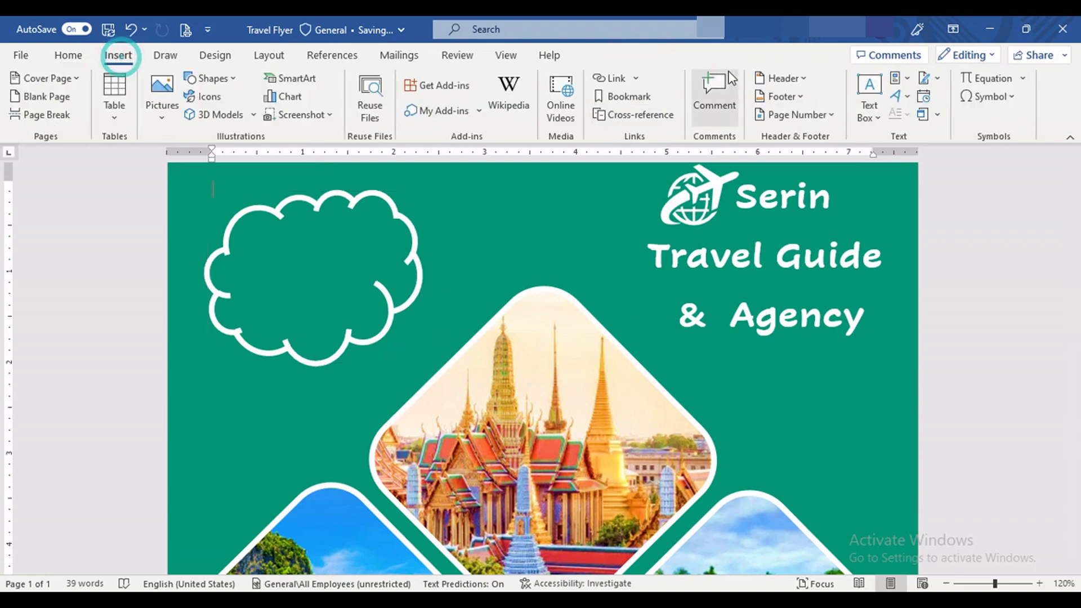
left_click(899, 96)
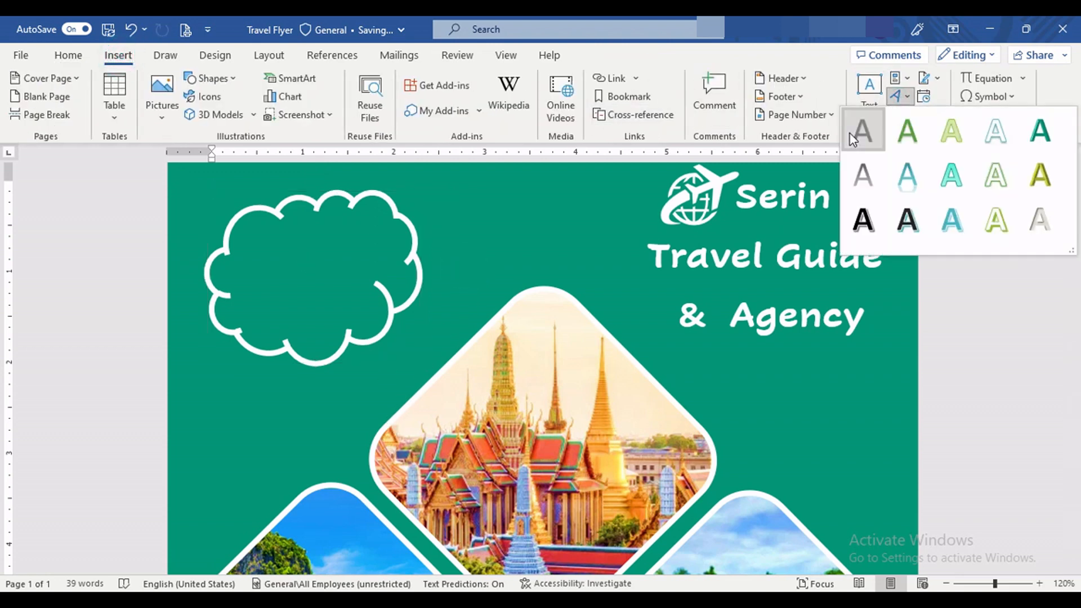
left_click(860, 127)
left_click(131, 30)
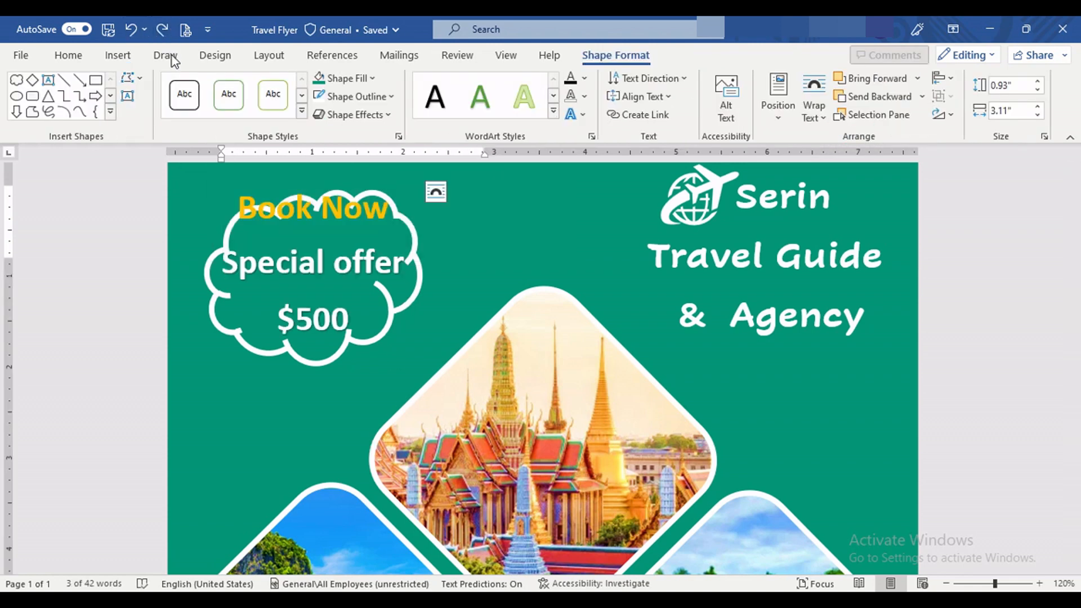
Step: Enlarge the cloud to about 2.19 by 2.73 inches around the offer text and nudge the text slightly right
left_click(415, 243)
left_click(418, 279)
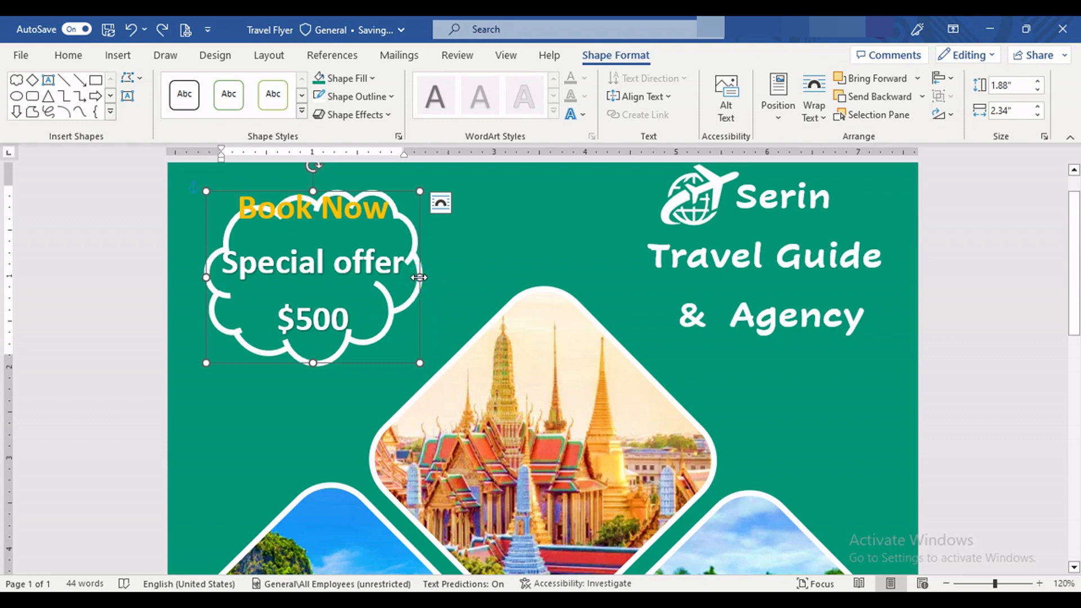
mouse_move(420, 192)
left_mouse_down()
mouse_move(425, 178)
mouse_move(442, 174)
mouse_move(432, 174)
left_mouse_up()
mouse_move(362, 184)
left_mouse_down()
mouse_move(345, 181)
mouse_move(362, 193)
mouse_move(371, 185)
left_mouse_up()
left_click(432, 217)
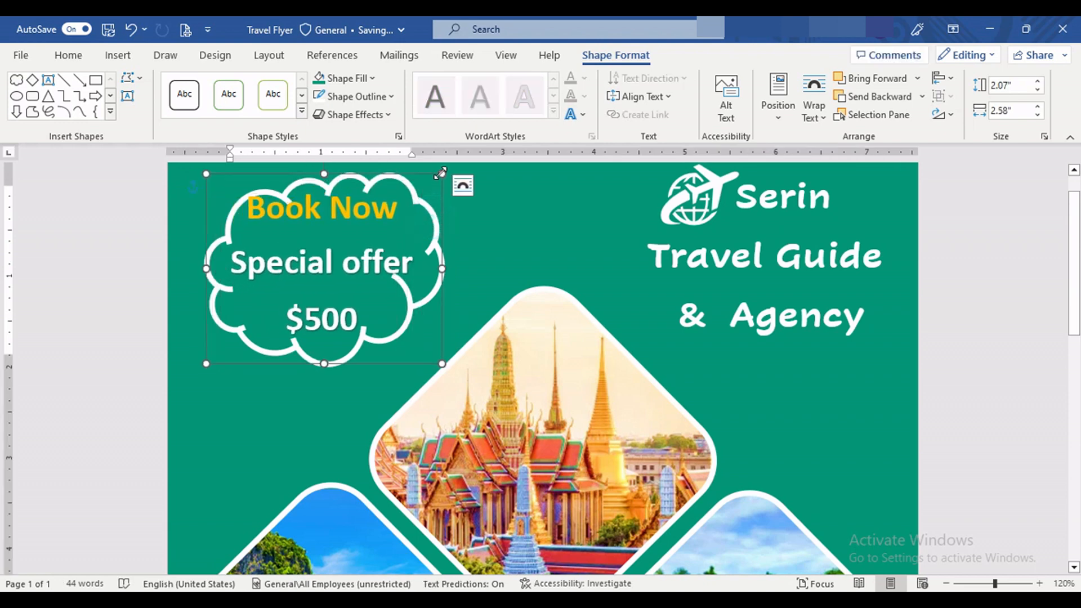
left_click_drag(206, 362, 193, 373)
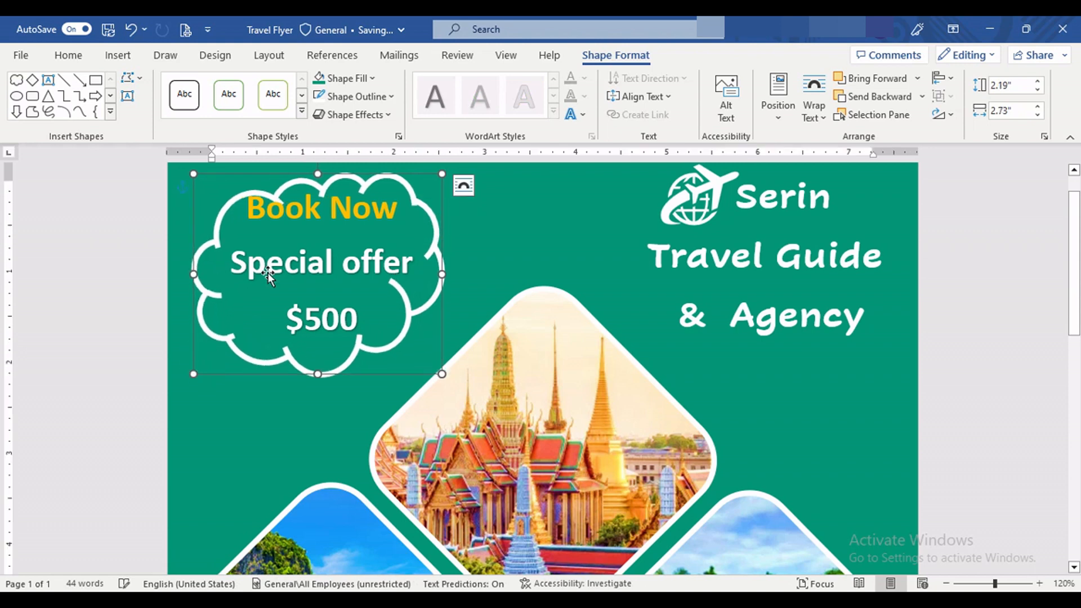
Step: Move the cloud slightly up and enlarge it to about 2.27 by 2.82 inches so it frames the offer text
left_click(326, 189)
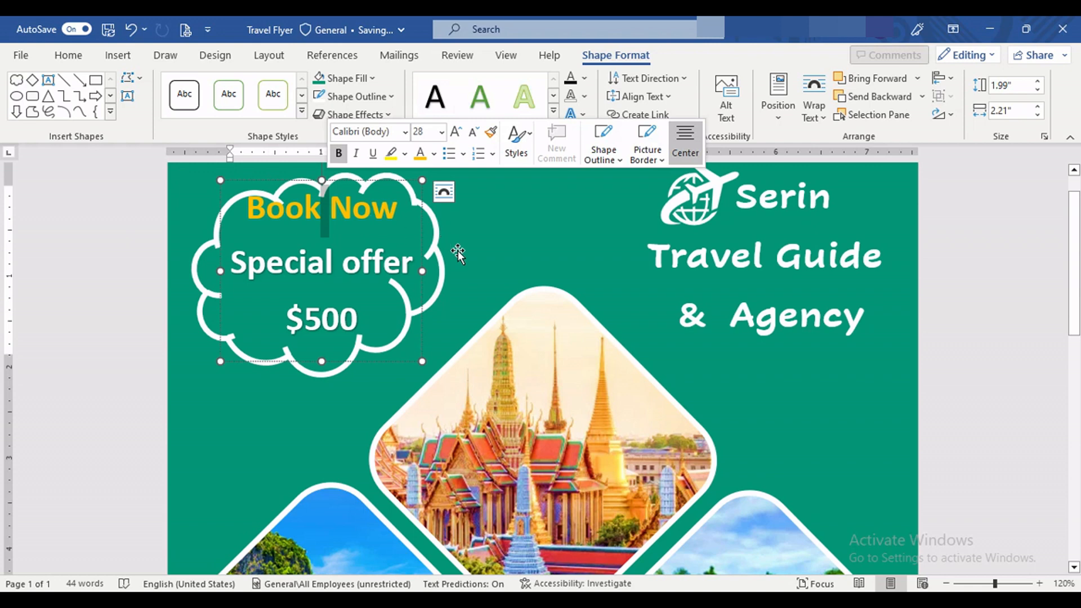
scroll(461, 246, "up", 2)
left_click(433, 276)
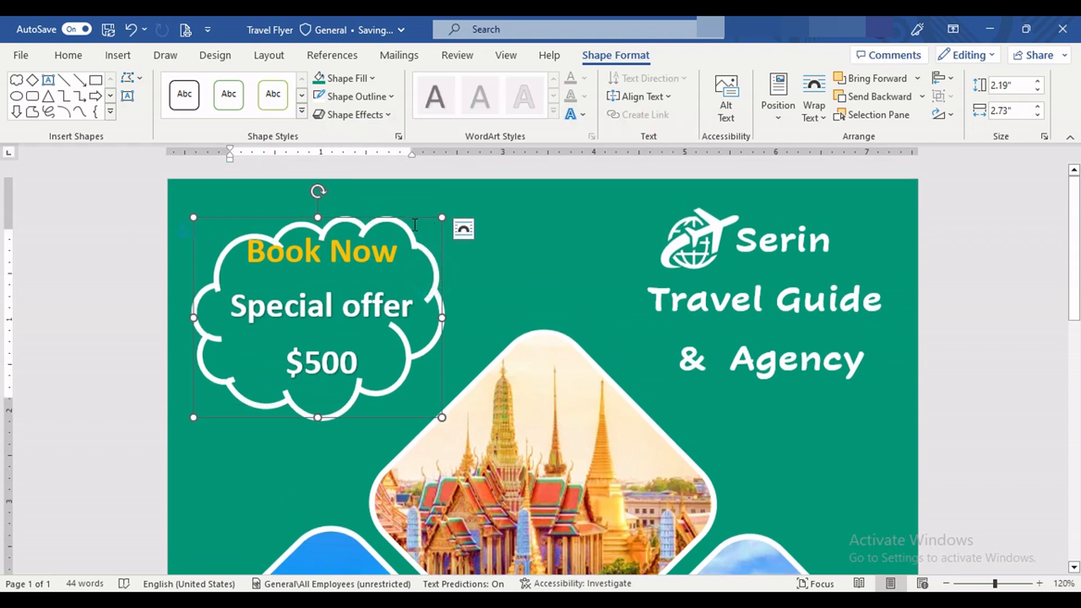
left_click_drag(399, 219, 401, 212)
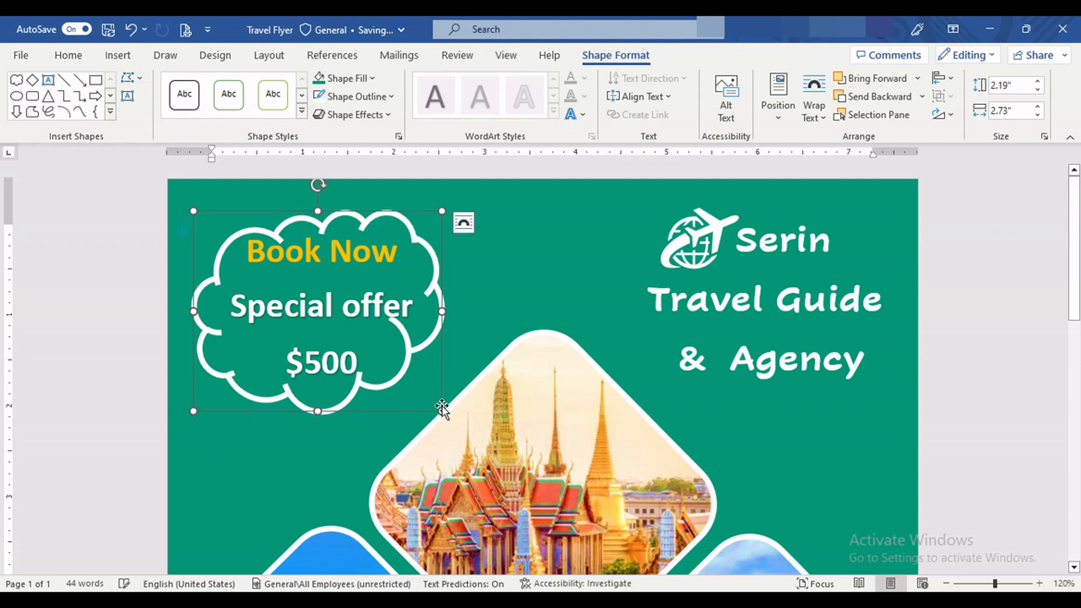
left_click_drag(441, 409, 450, 418)
left_click_drag(371, 213, 372, 205)
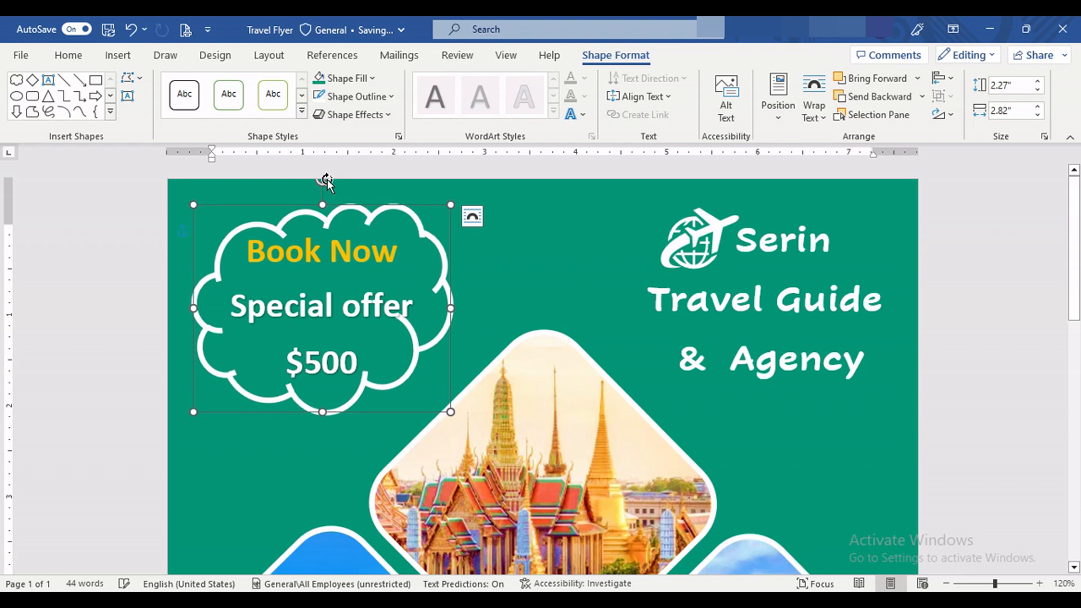
Step: Rotate the cloud slightly clockwise and group it with the special offer text
mouse_move(326, 180)
left_mouse_down()
mouse_move(314, 183)
mouse_move(342, 191)
left_mouse_up()
left_click(558, 265)
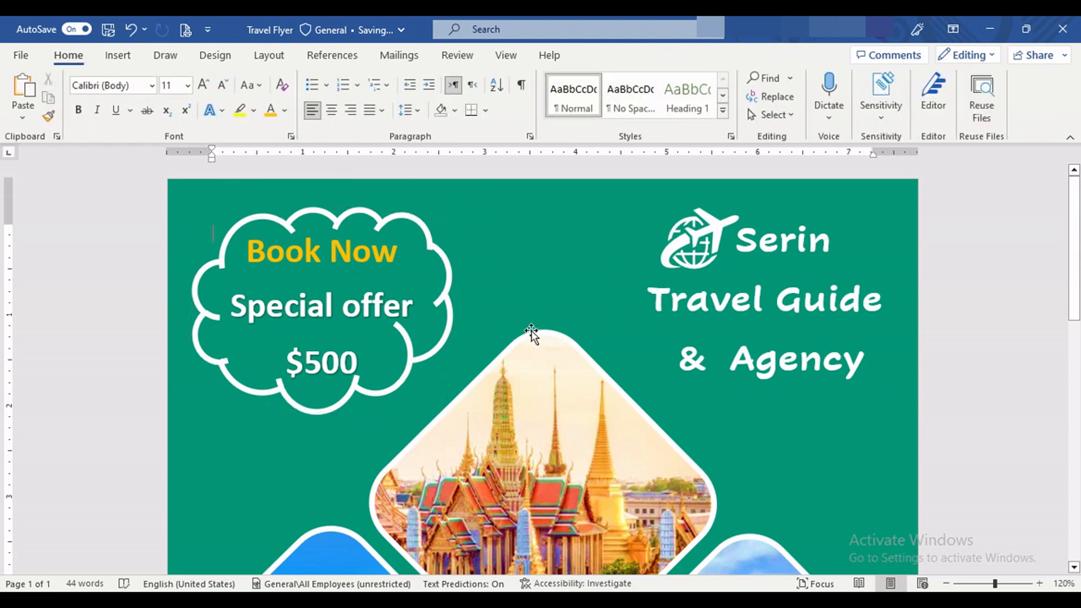
left_click(307, 225)
left_click(333, 248)
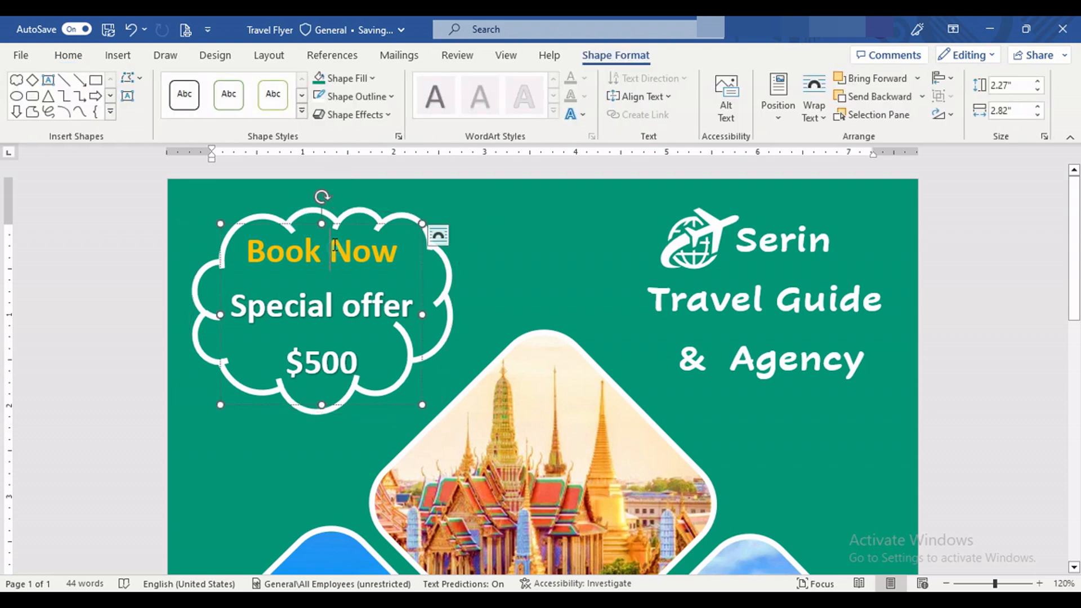
left_click(350, 217, "shift")
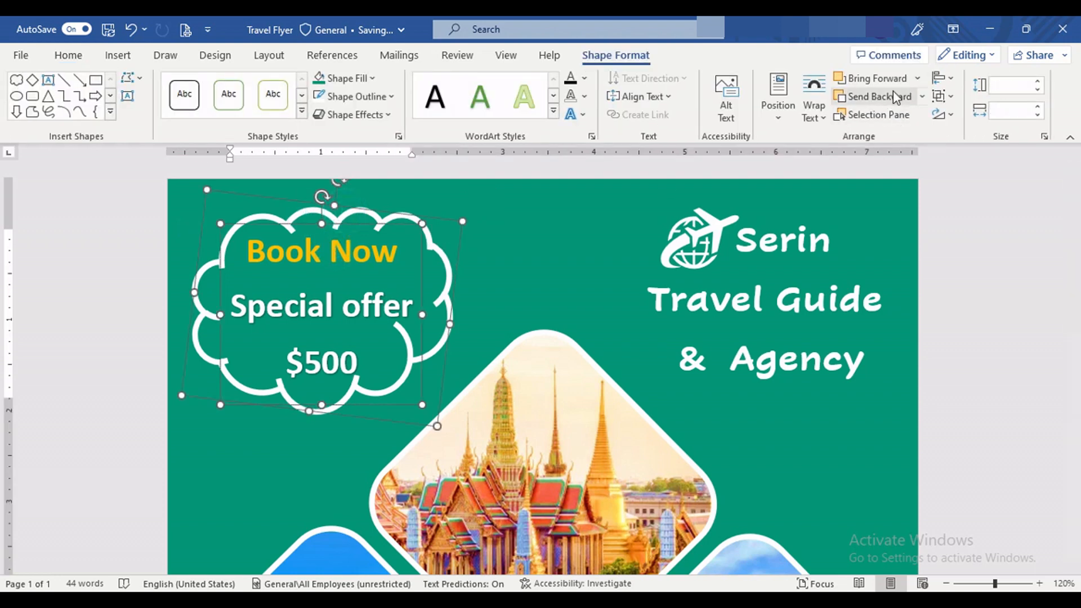
left_click(951, 96)
left_click(957, 116)
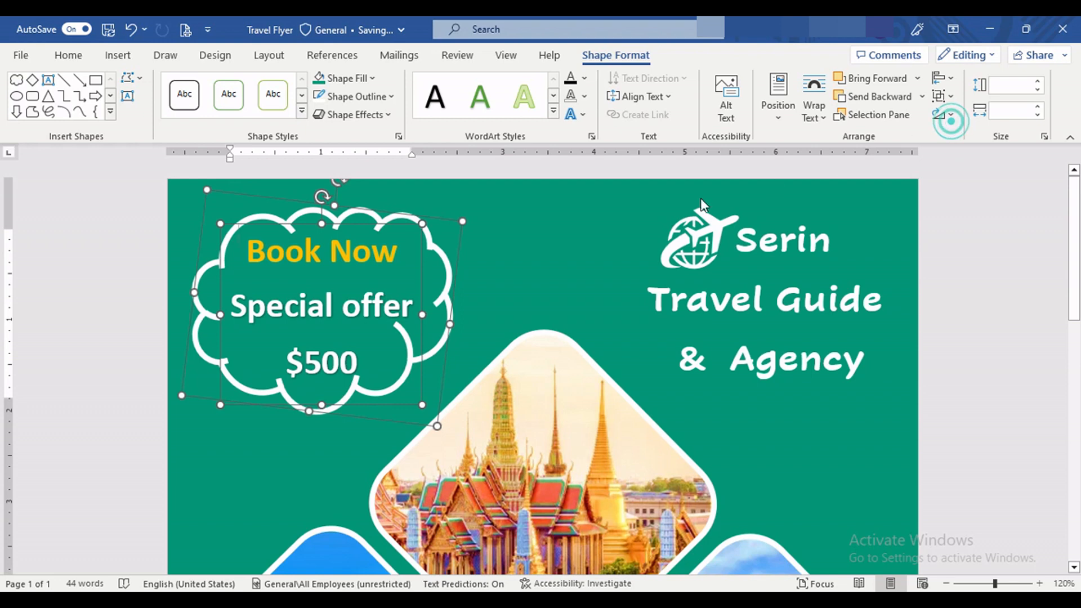
Step: Move the grouped cloud and offer text slightly up and to the left
left_click(567, 214)
left_click_drag(400, 221, 391, 209)
left_click(576, 215)
Step: Group the airplane globe icon with the travel agency heading text
left_click(723, 259)
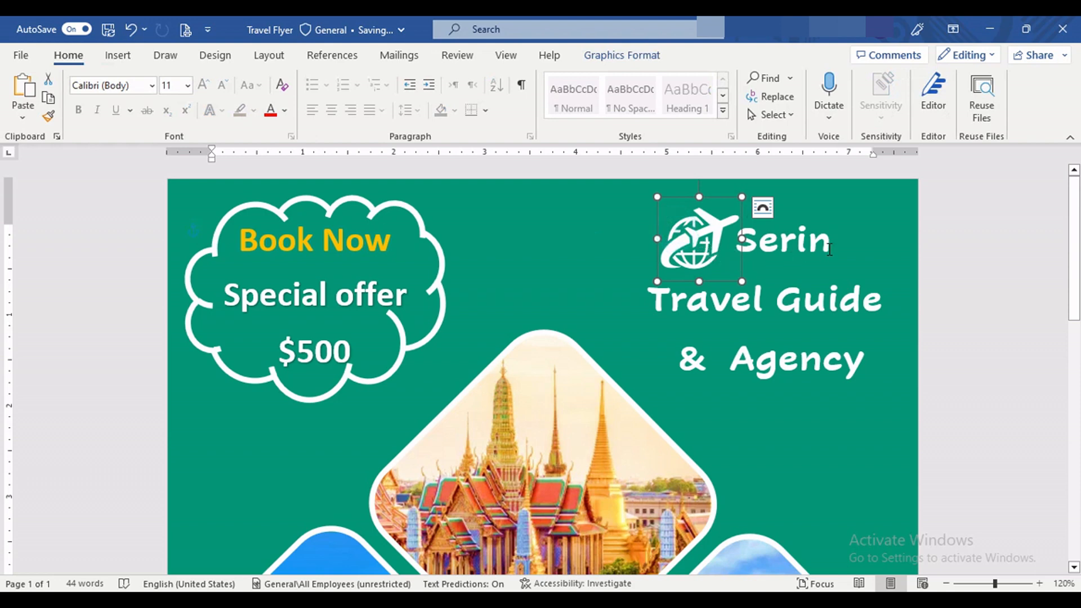
left_click(814, 237)
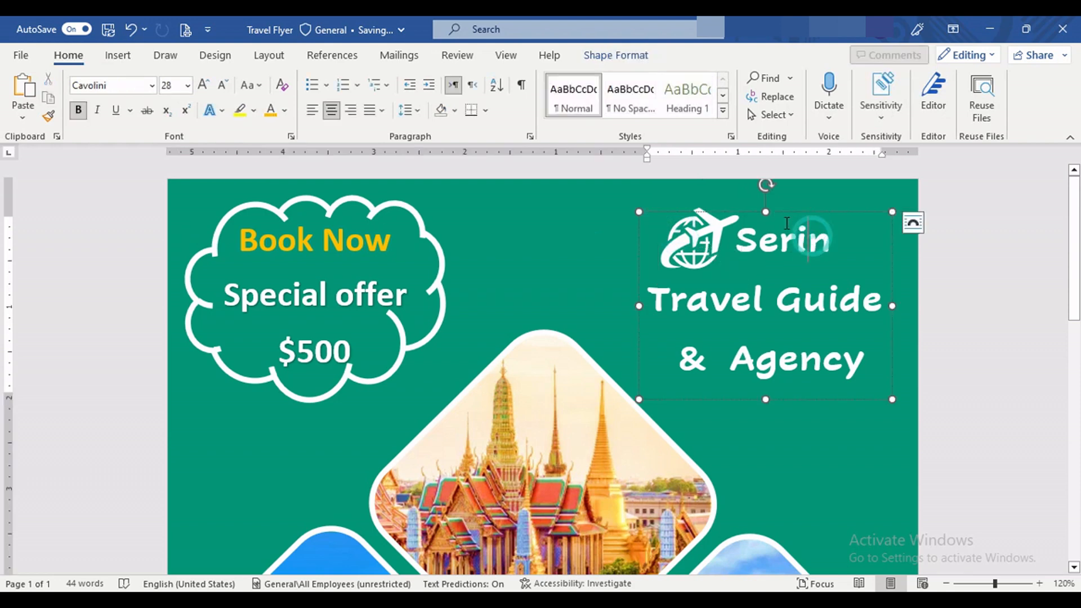
left_click(715, 245)
left_click(711, 56)
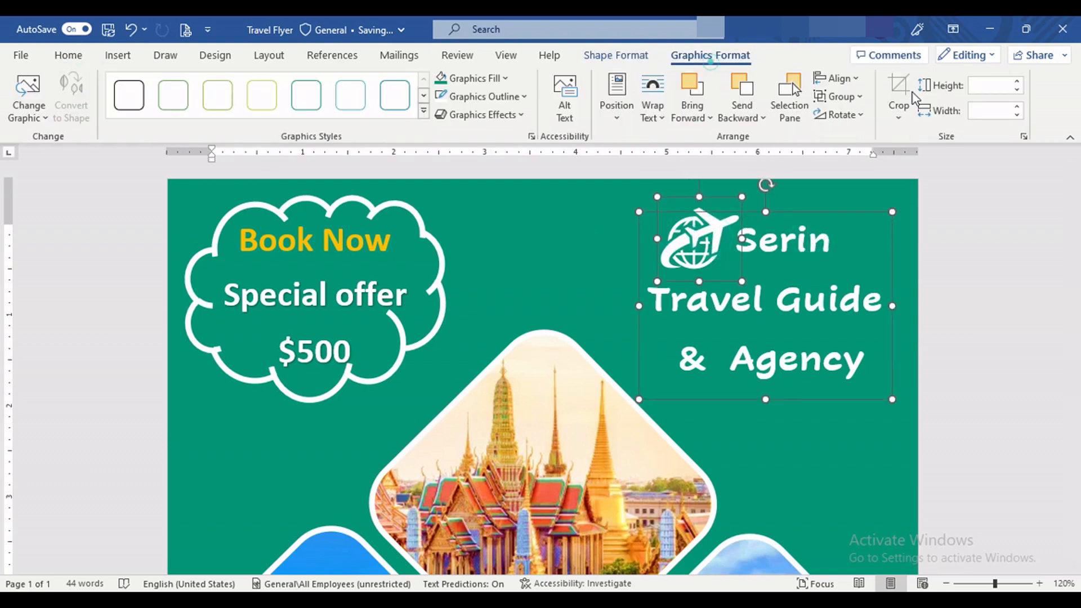
left_click(898, 113)
key("Escape")
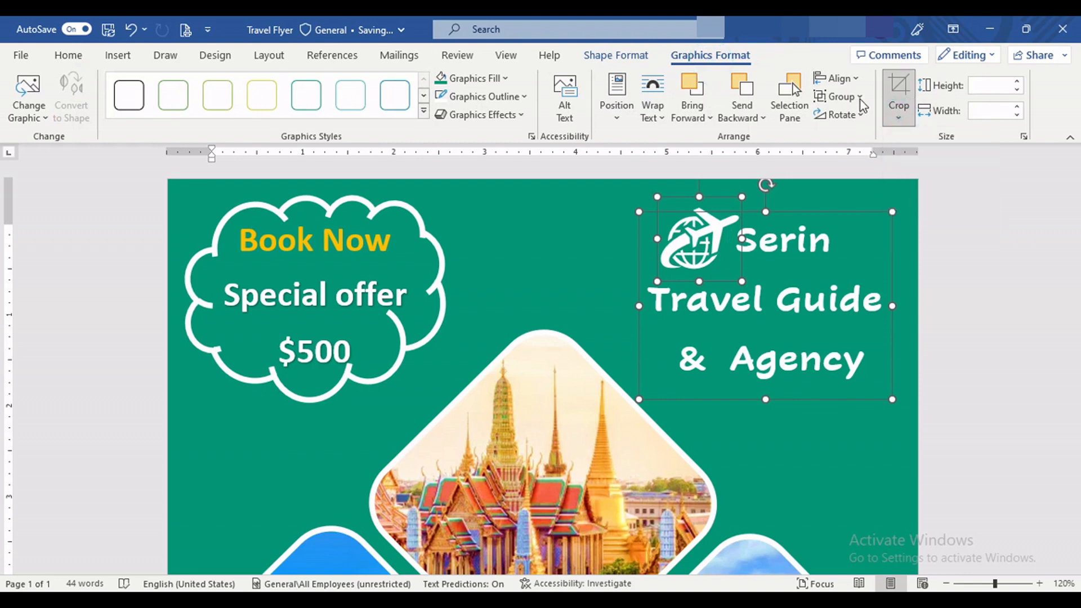
left_click(860, 97)
left_click(851, 112)
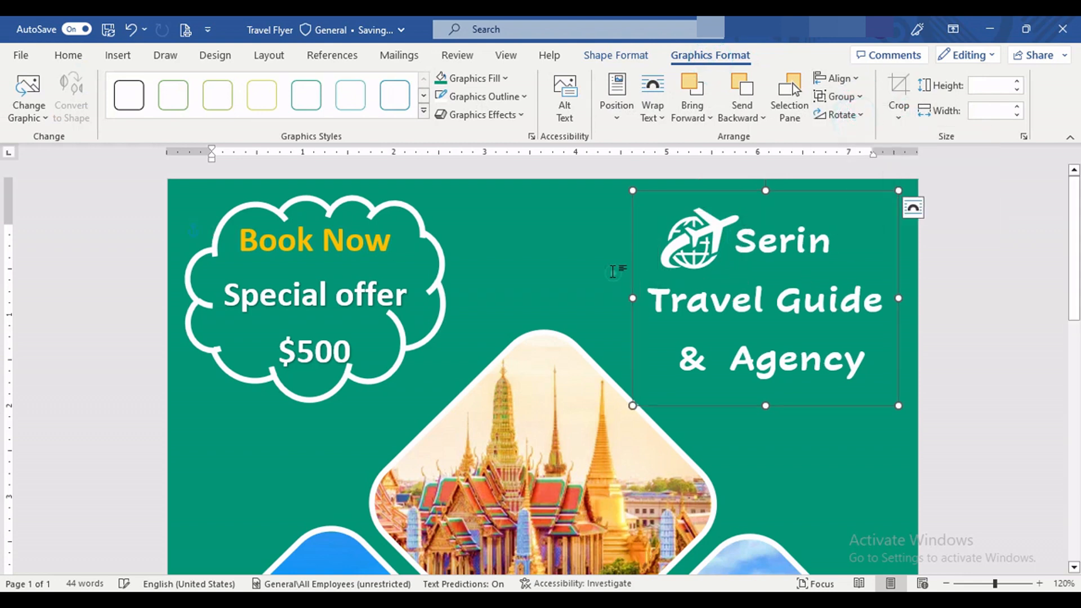
left_click(613, 272)
left_click(742, 240)
left_click(595, 228)
left_click(738, 247)
left_click(774, 207)
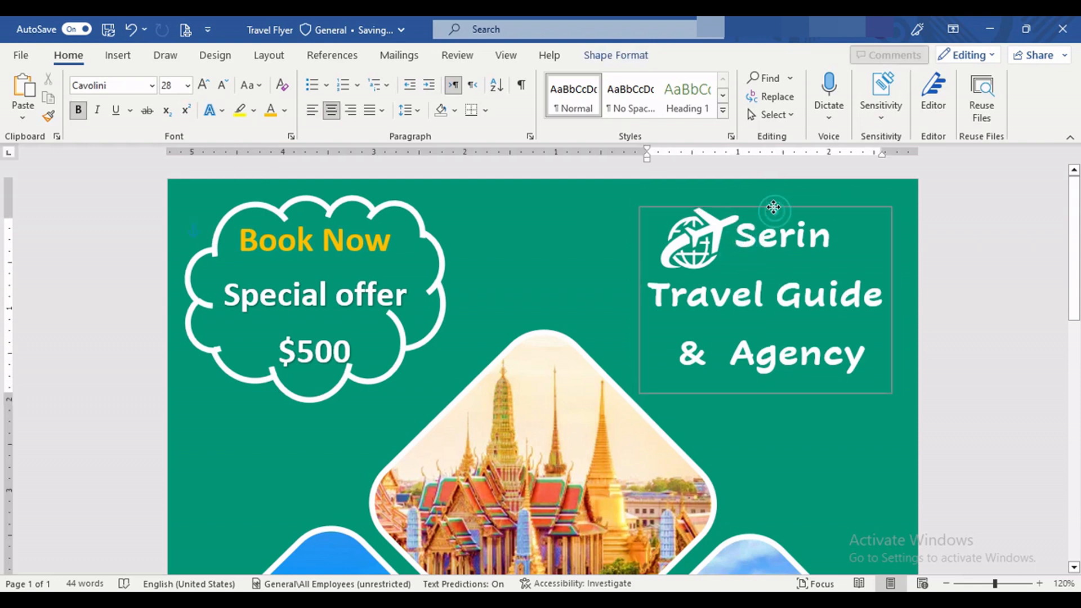
left_click_drag(773, 204, 774, 210)
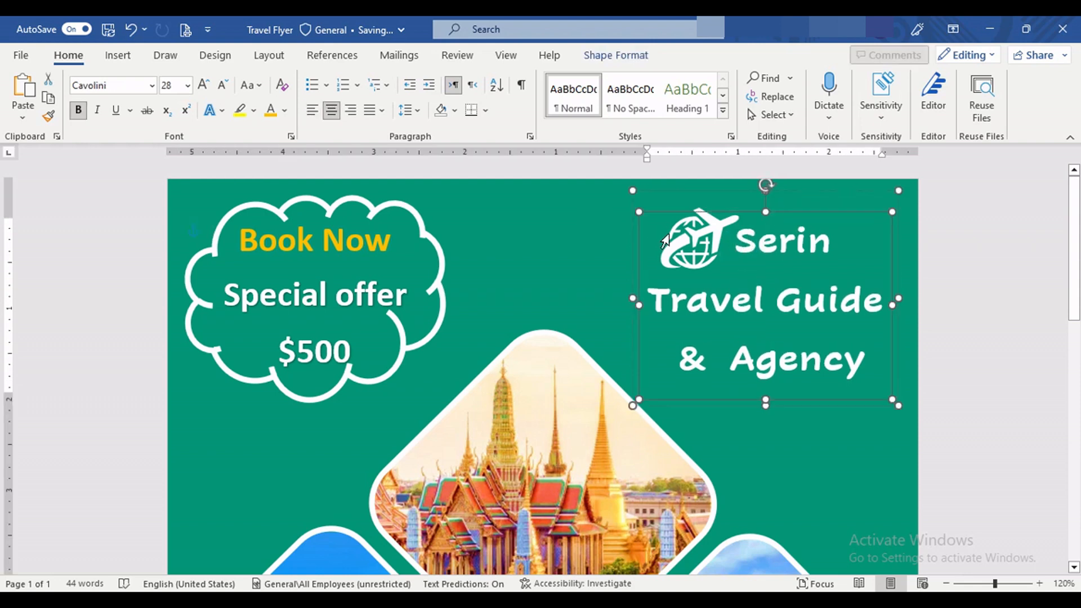
left_click(617, 55)
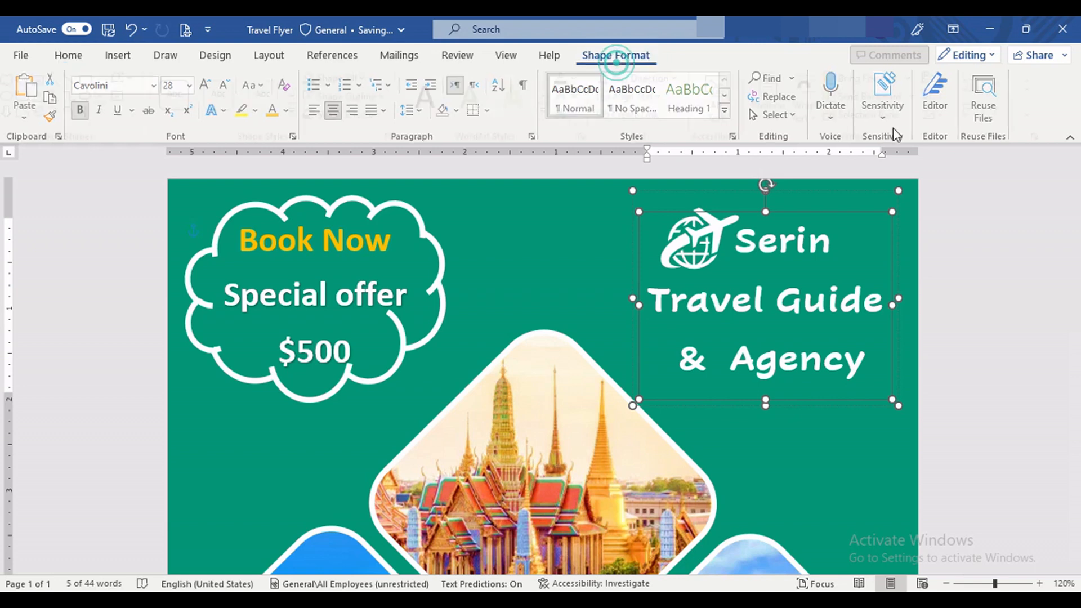
left_click(946, 97)
left_click(980, 210)
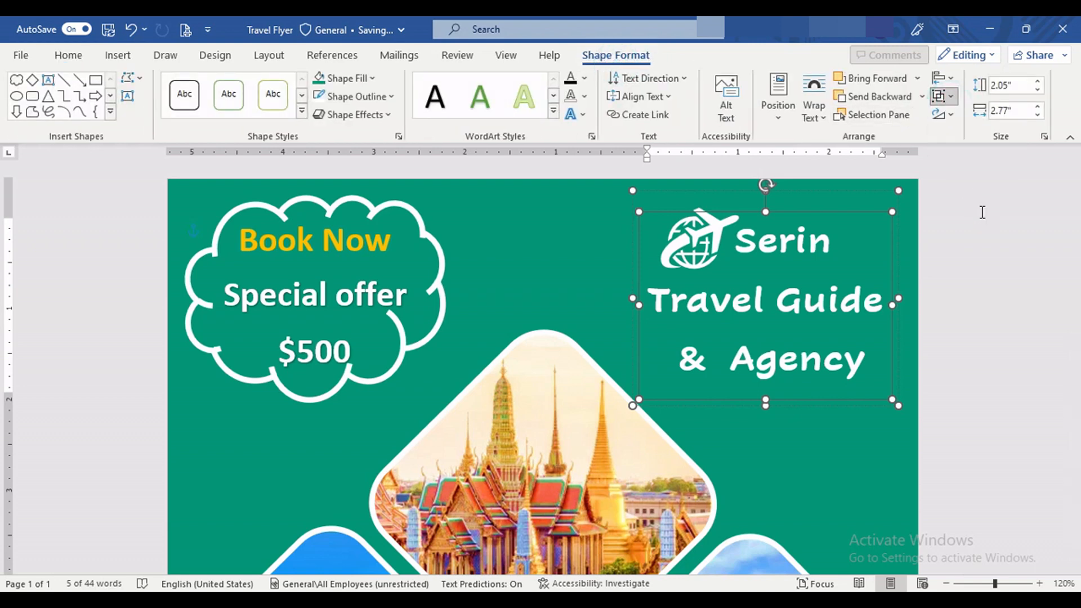
Step: Move the grouped agency heading and icon slightly up
left_click(563, 280)
left_click(767, 286)
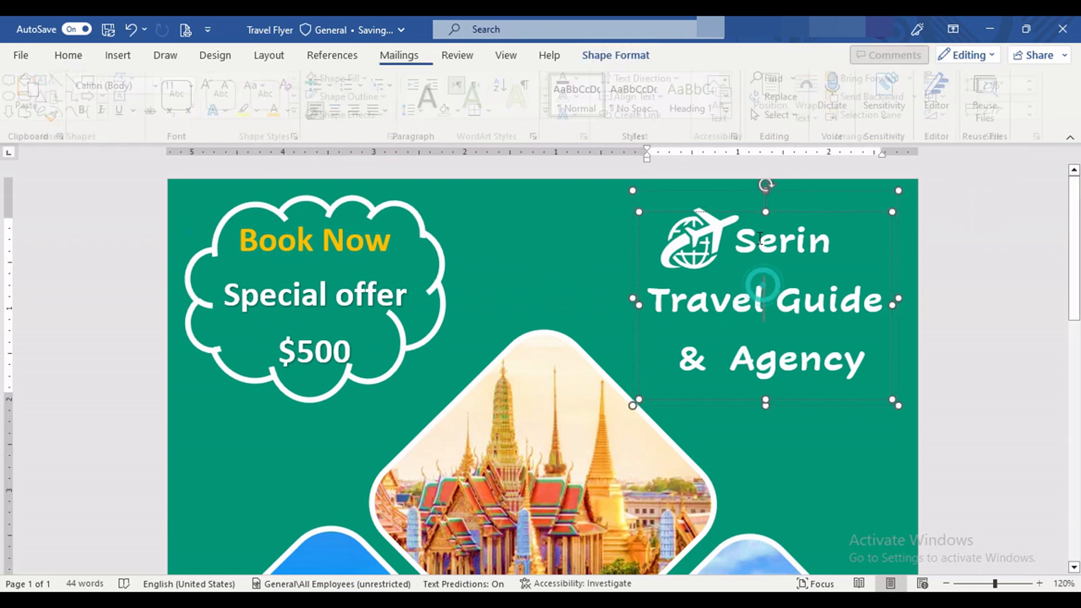
left_click_drag(751, 195, 752, 190)
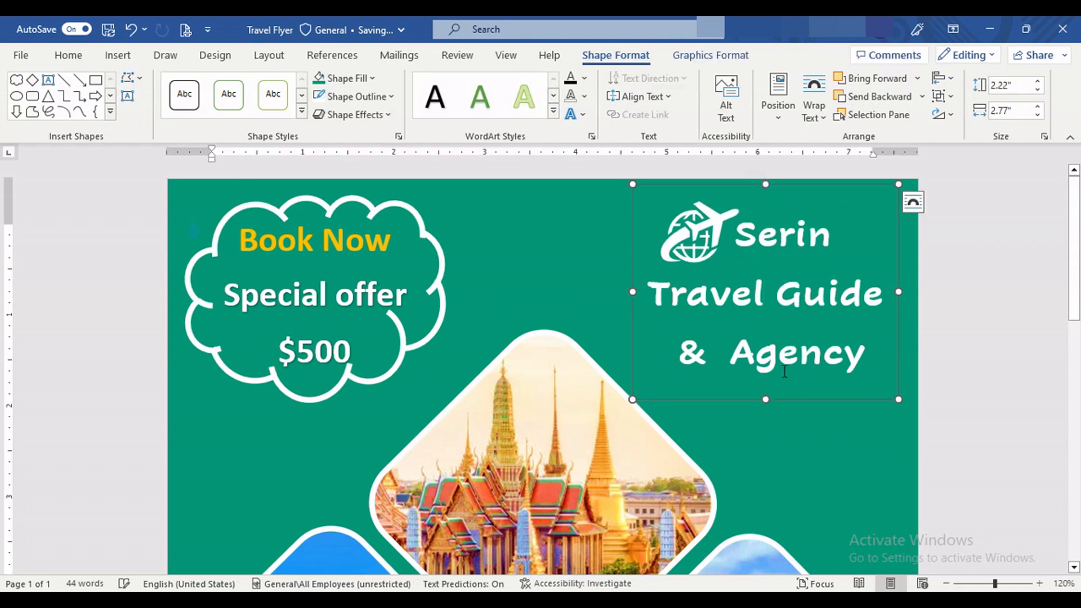
left_click(825, 453)
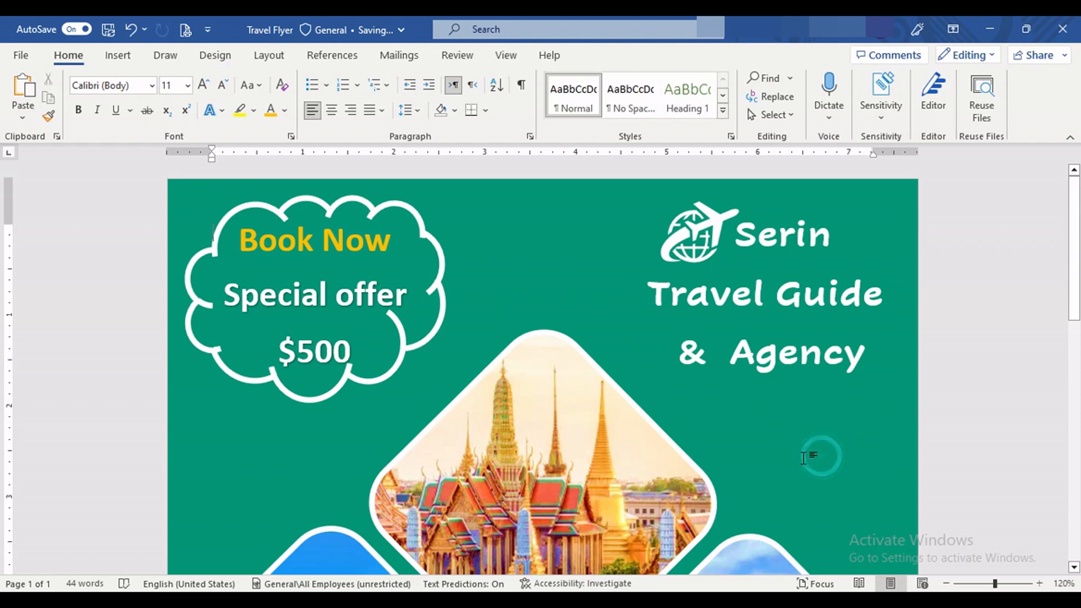
Step: Select all four photo diamonds and move them together up the page and slightly to the right
scroll(736, 434, "down", 5)
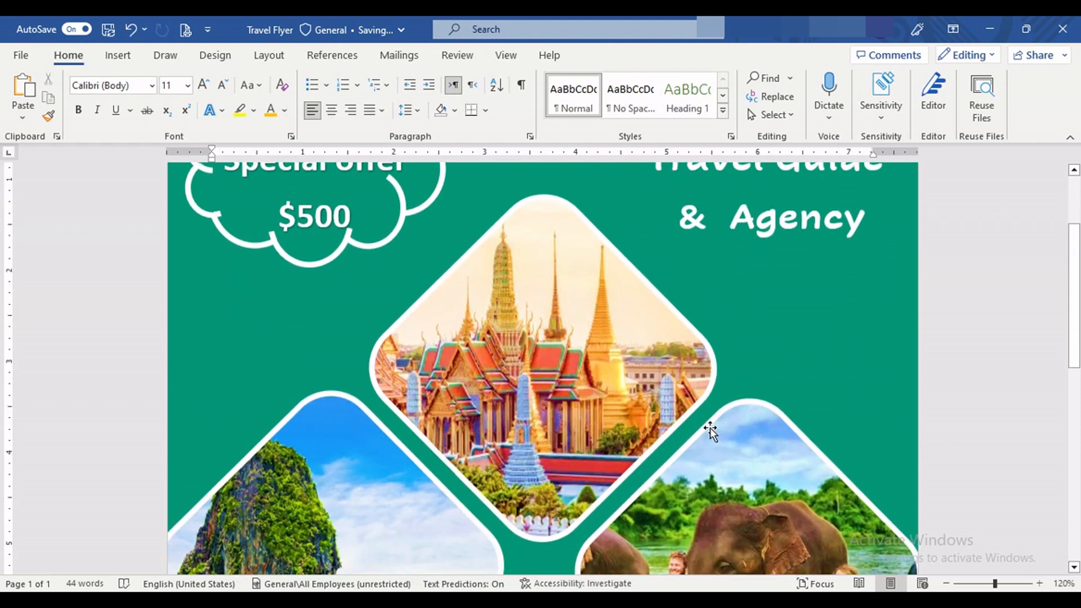
scroll(714, 437, "down", 4, "ctrl")
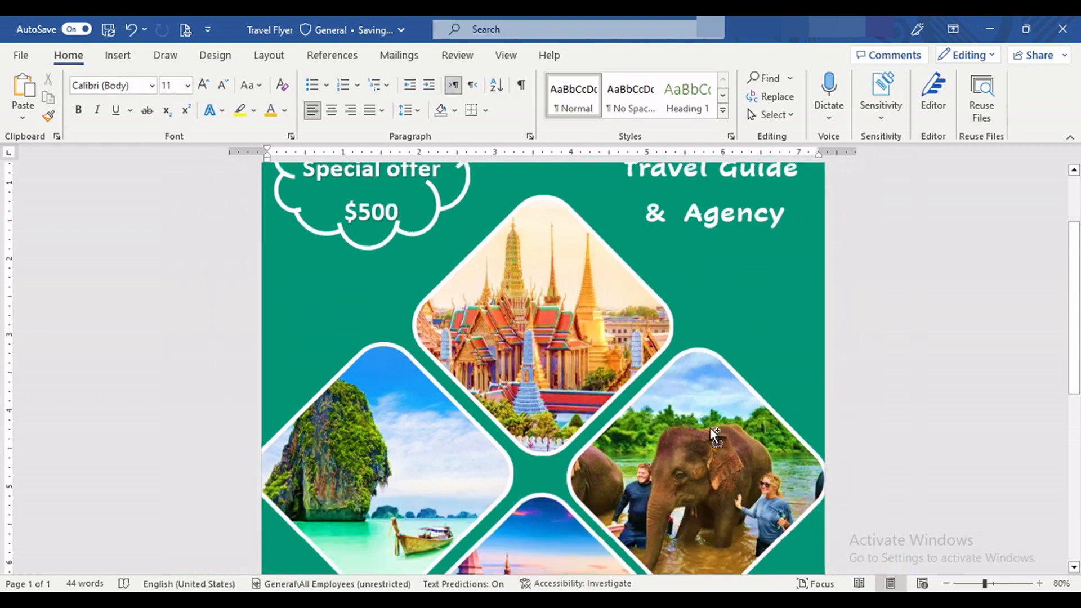
scroll(715, 433, "down", 2, "ctrl")
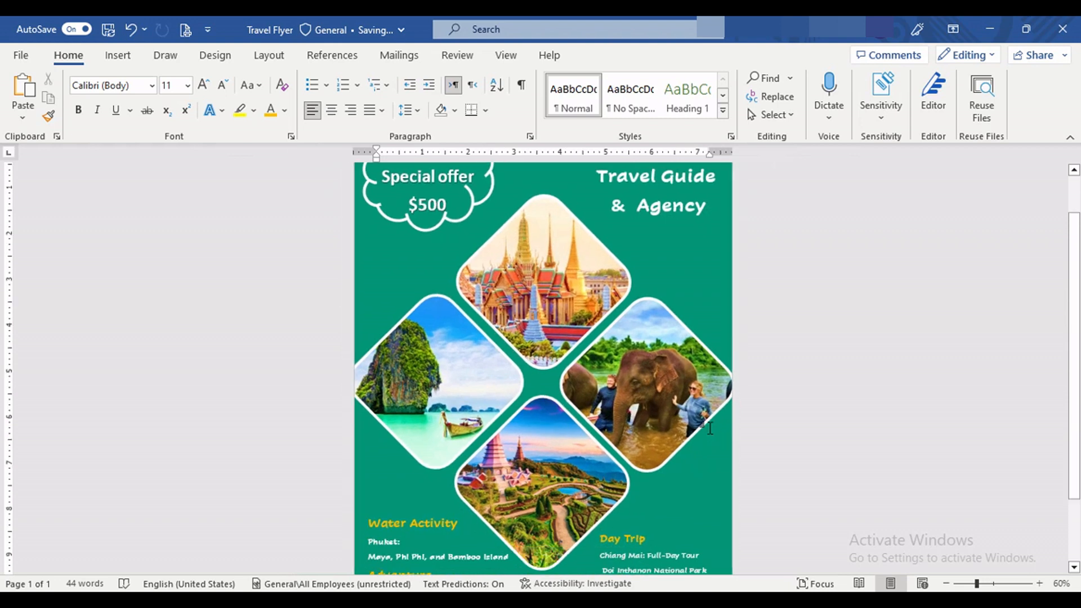
scroll(711, 428, "up", 2, "ctrl")
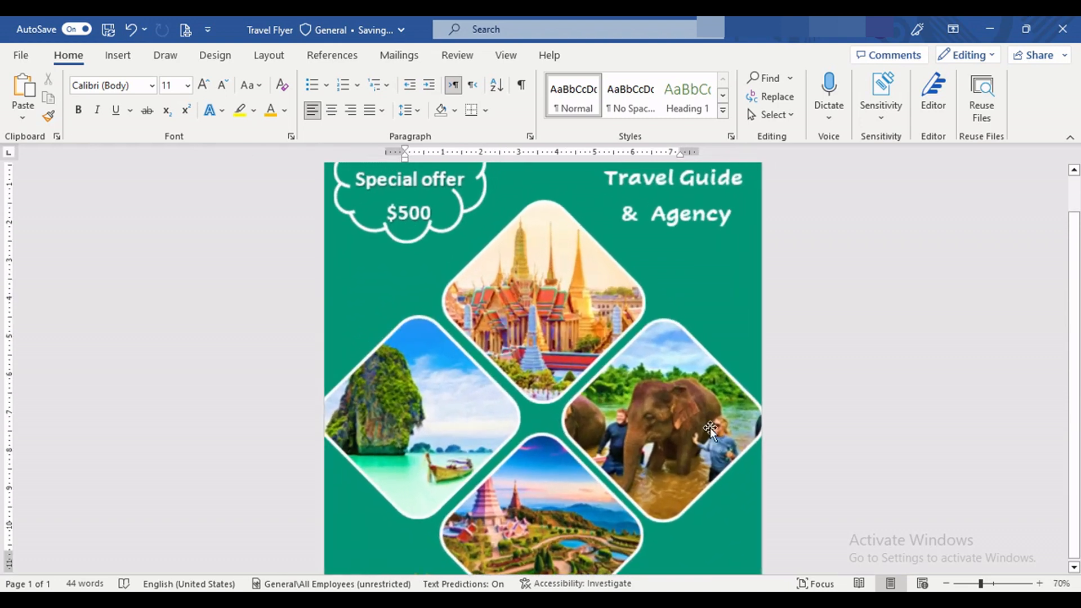
left_click(558, 338)
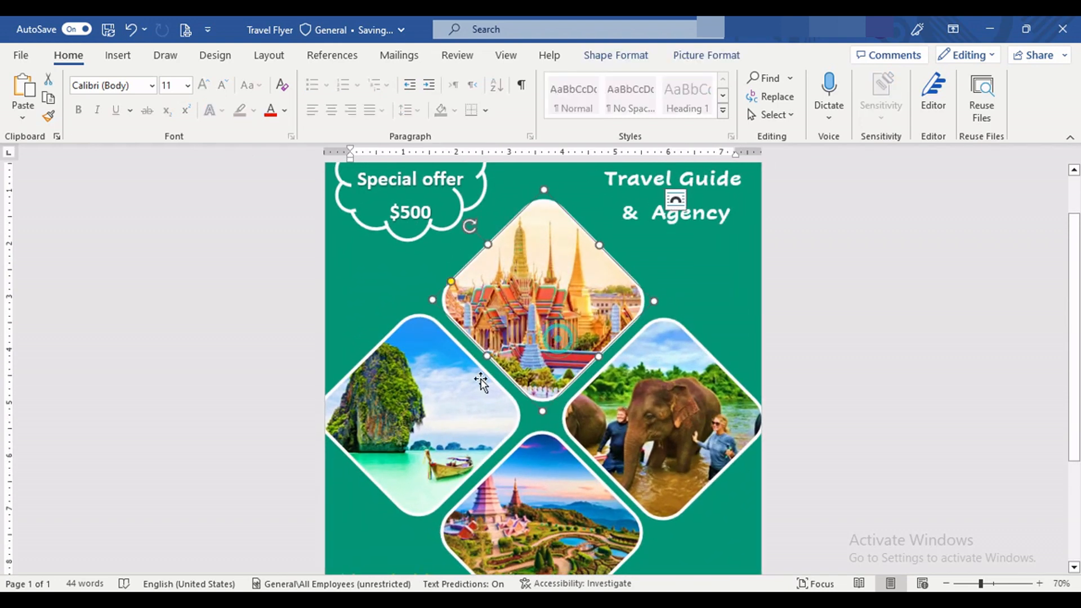
left_click(427, 407, "shift")
left_click(530, 514, "shift")
left_click(638, 449, "shift")
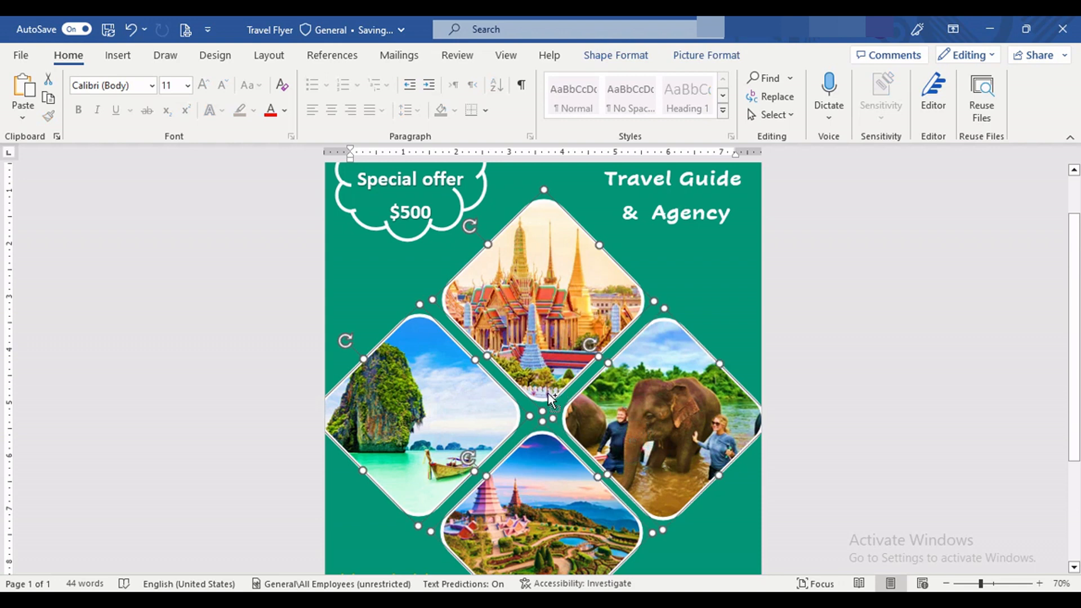
left_click_drag(550, 389, 555, 367)
key("Right")
key("Left")
key("Left")
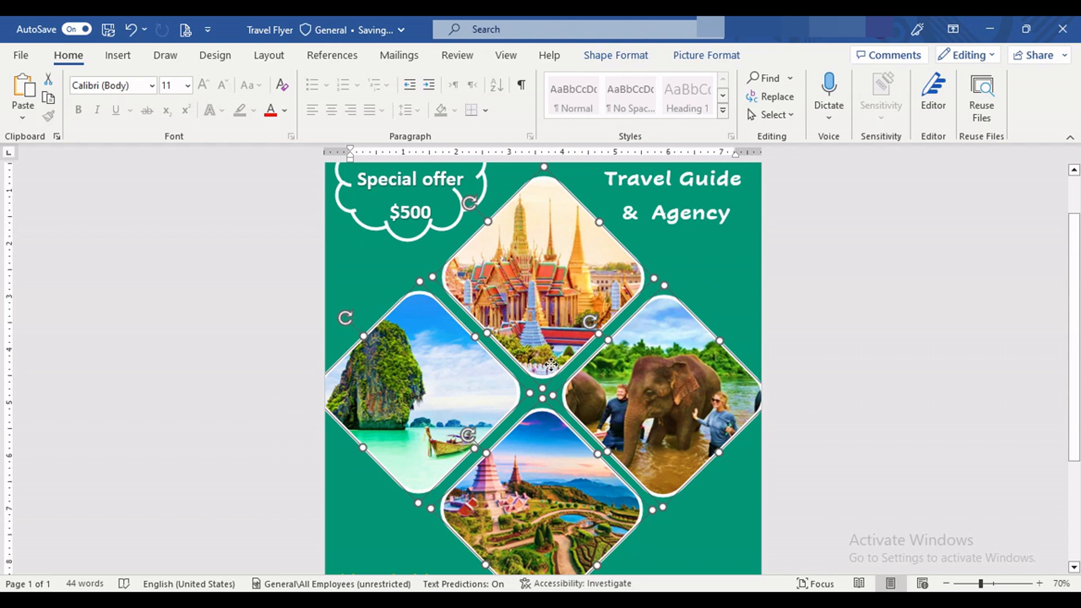
left_click_drag(551, 366, 553, 368)
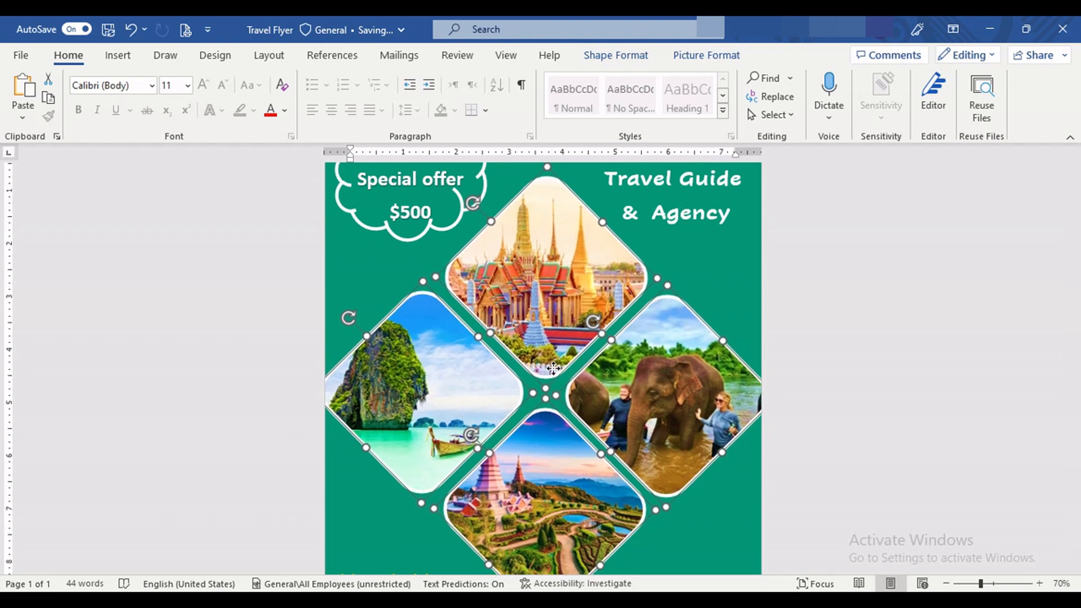
left_click(699, 270)
Step: Move the Water Activity and Advanture list slightly up and to the right, further from the page edge
scroll(699, 271, "up", 1)
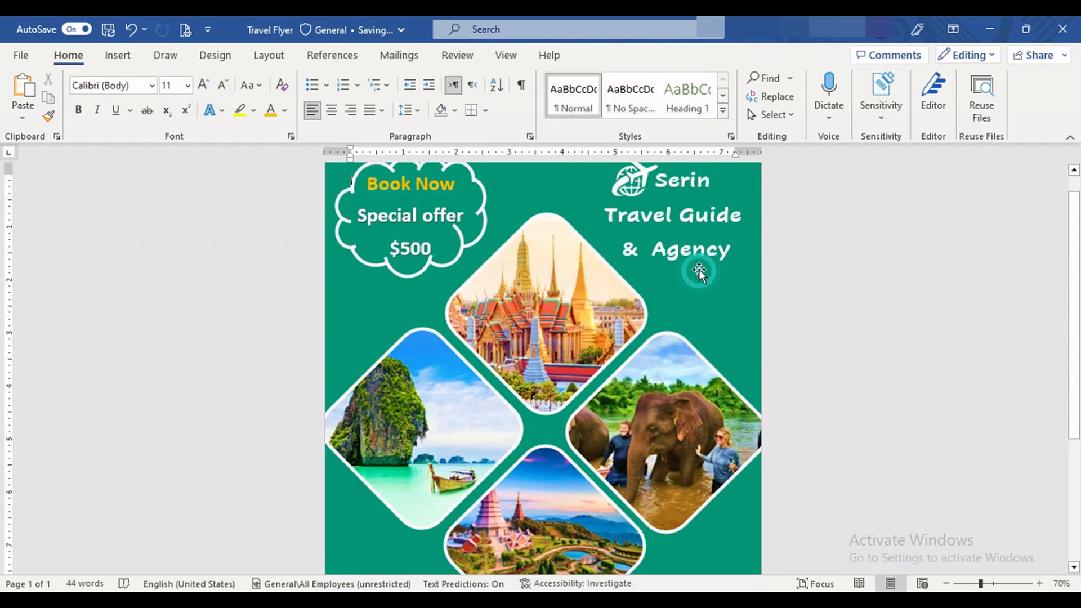
scroll(525, 417, "up", 1)
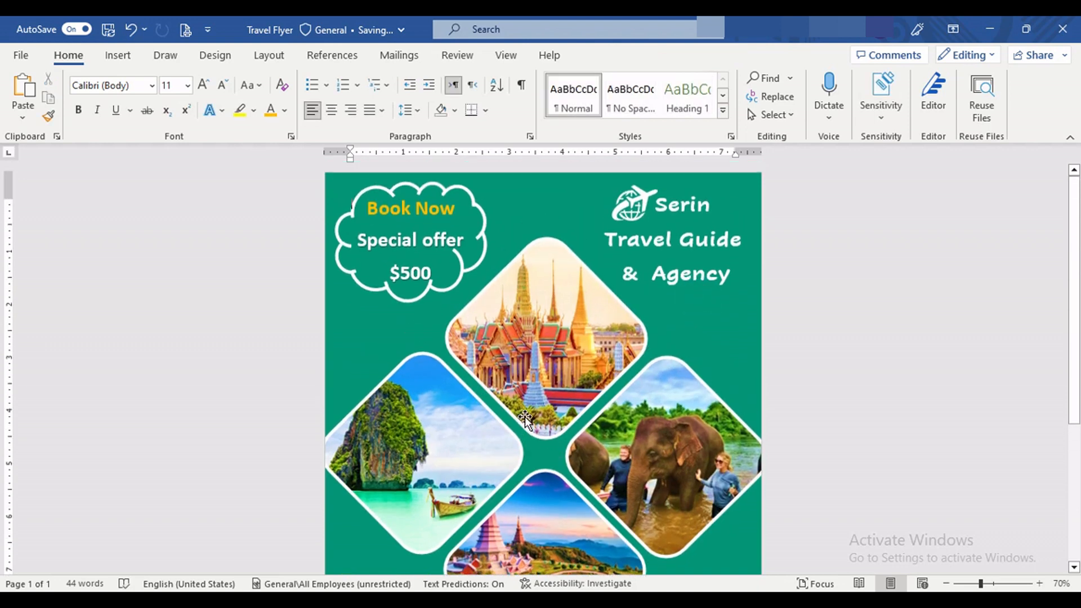
scroll(525, 417, "down", 5)
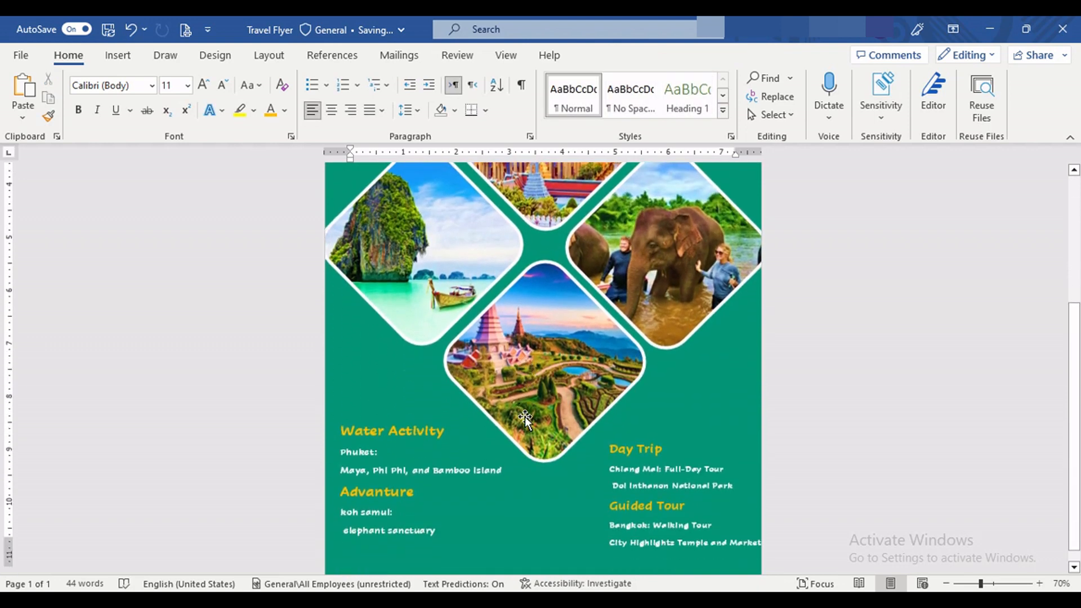
scroll(525, 417, "down", 1)
left_click(385, 451)
mouse_move(400, 386)
left_mouse_down()
mouse_move(399, 361)
mouse_move(400, 375)
left_mouse_up()
left_click_drag(400, 375, 410, 390)
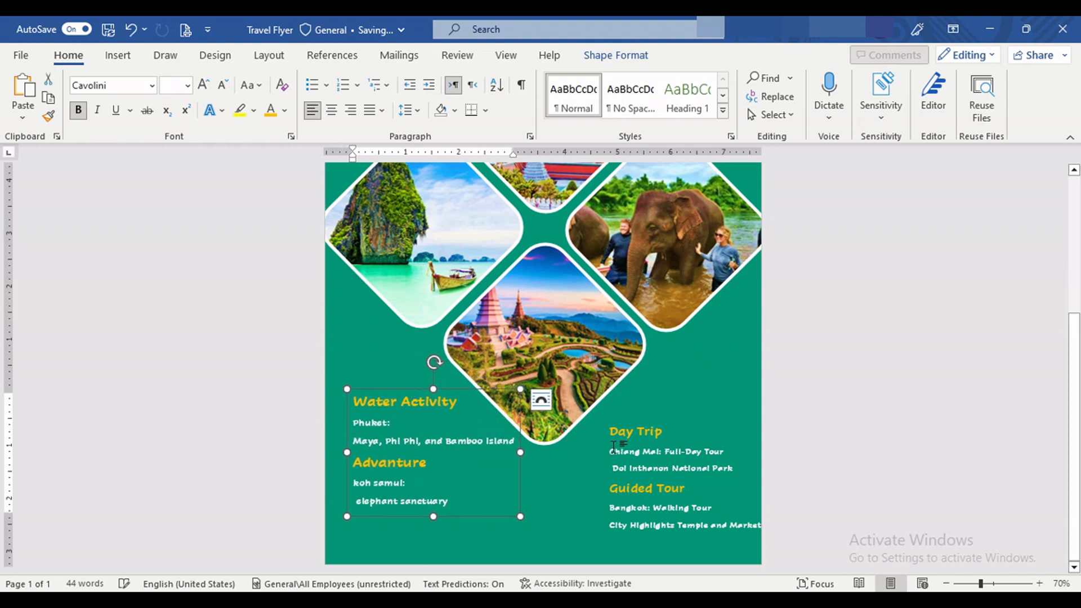
Step: Move the Day Trip and Guided Tour list straight up to roughly the height of the Water Activity list
left_click(660, 429)
mouse_move(662, 420)
left_mouse_down()
mouse_move(653, 397)
mouse_move(662, 400)
left_mouse_up()
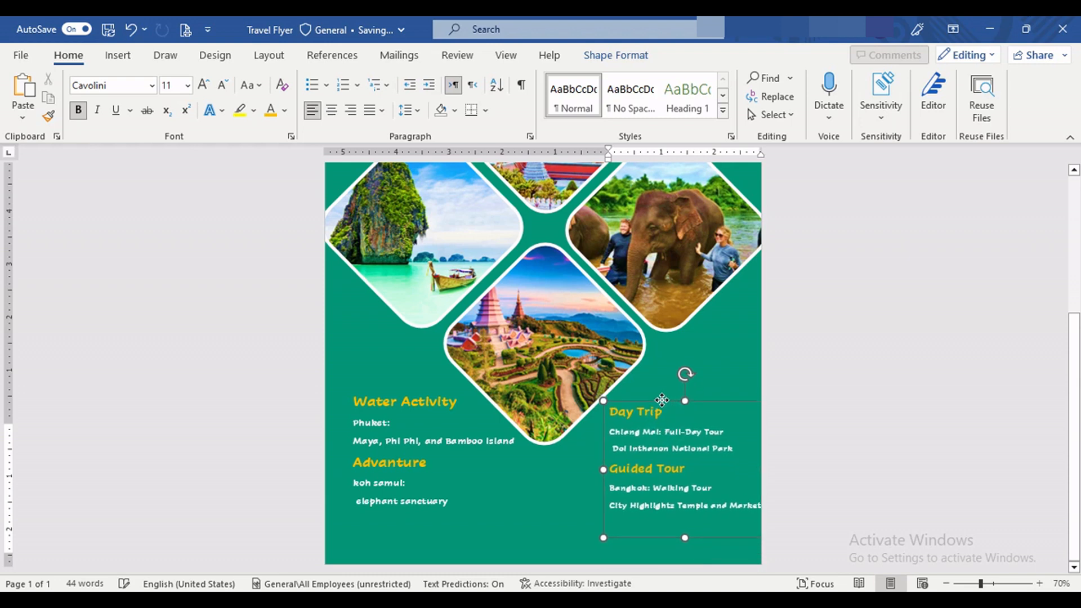
left_click(578, 482)
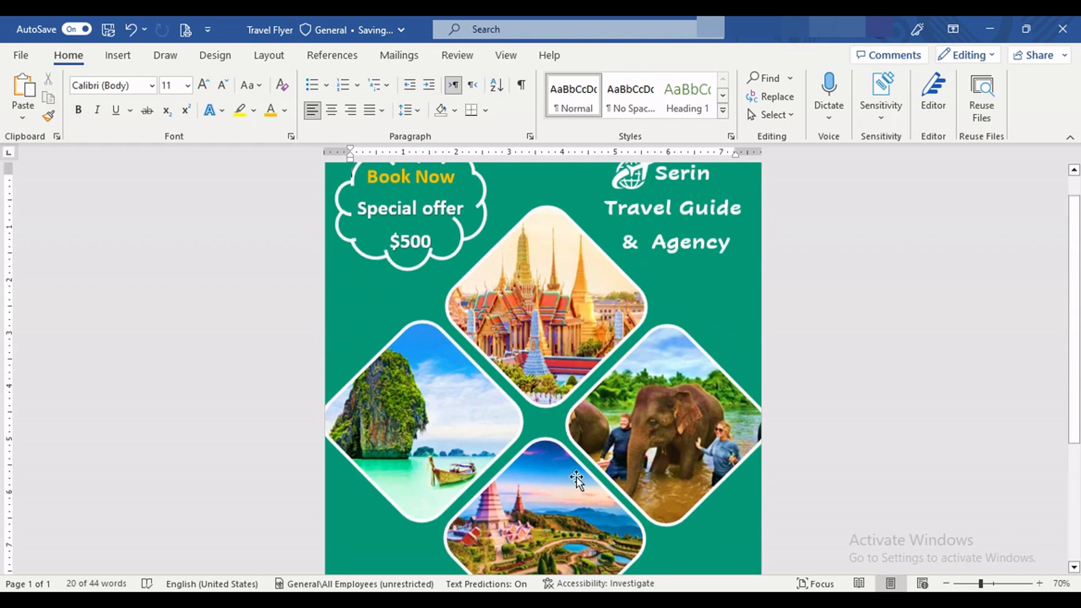
Step: Draw a vertical straight line about 2.33 inches tall just left of the Water Activity list
scroll(578, 482, "down", 4)
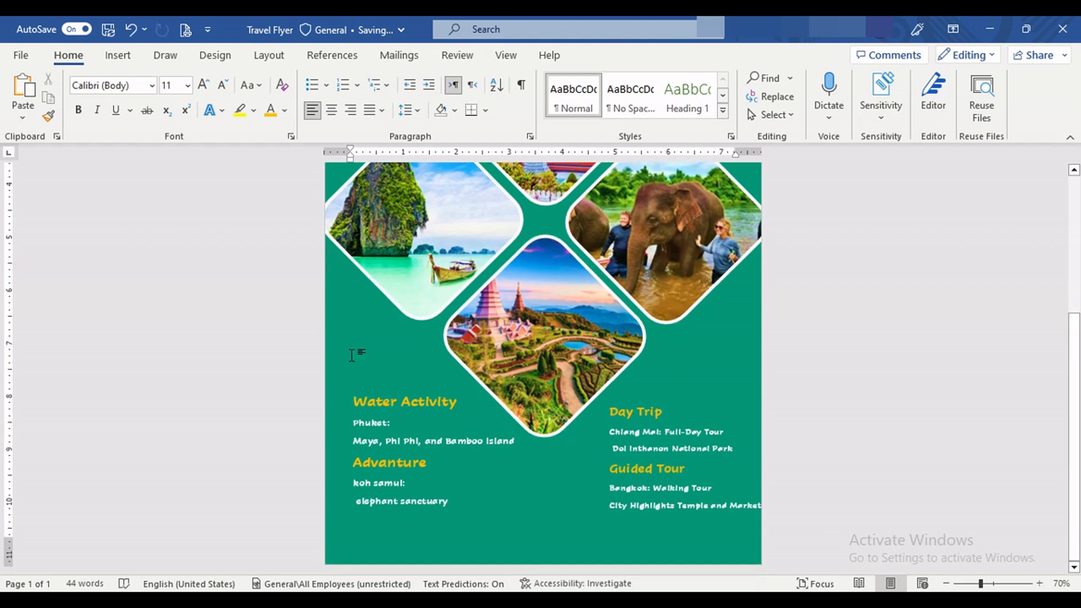
left_click(117, 54)
left_click(208, 79)
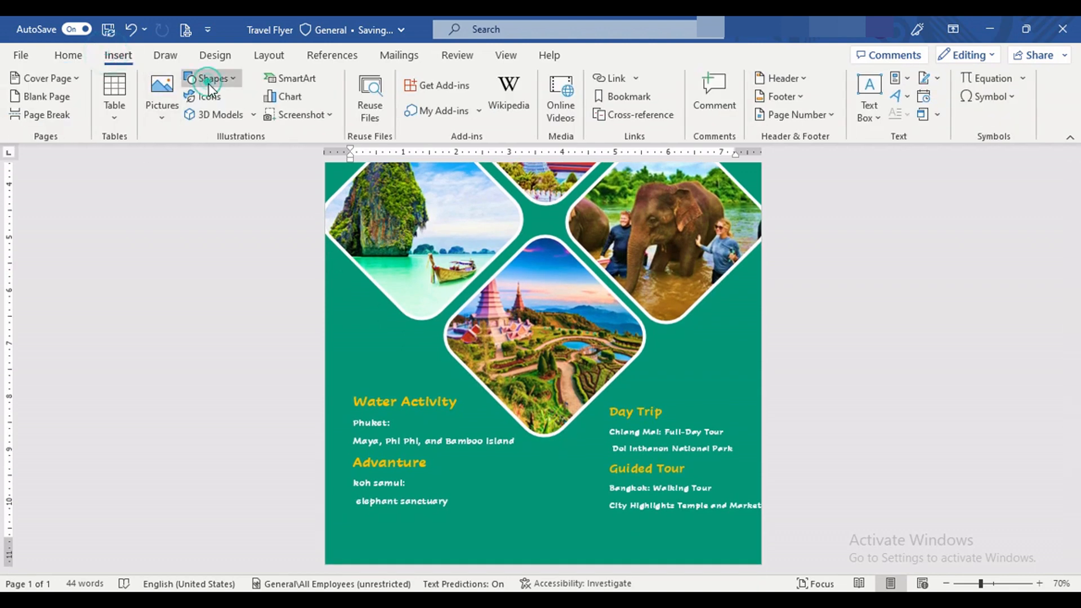
left_click(243, 125)
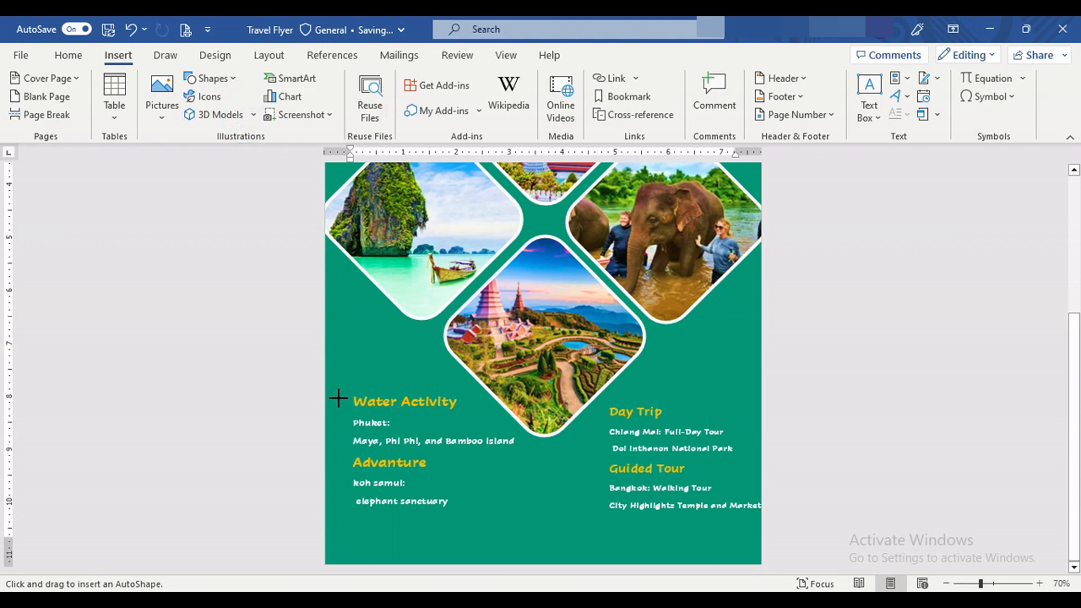
left_click_drag(339, 400, 339, 501)
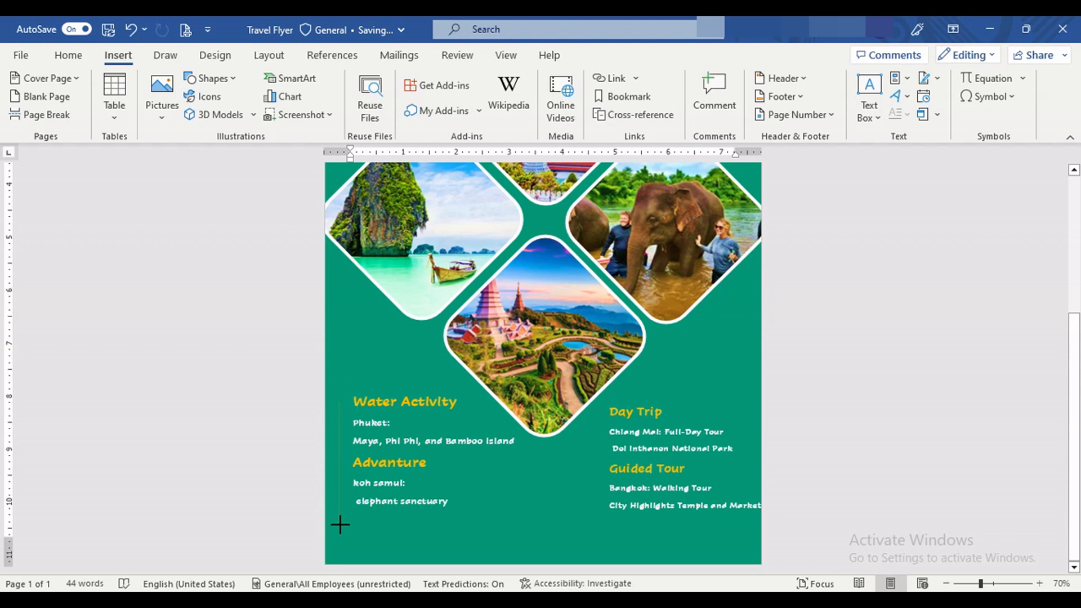
left_click_drag(340, 525, 339, 525)
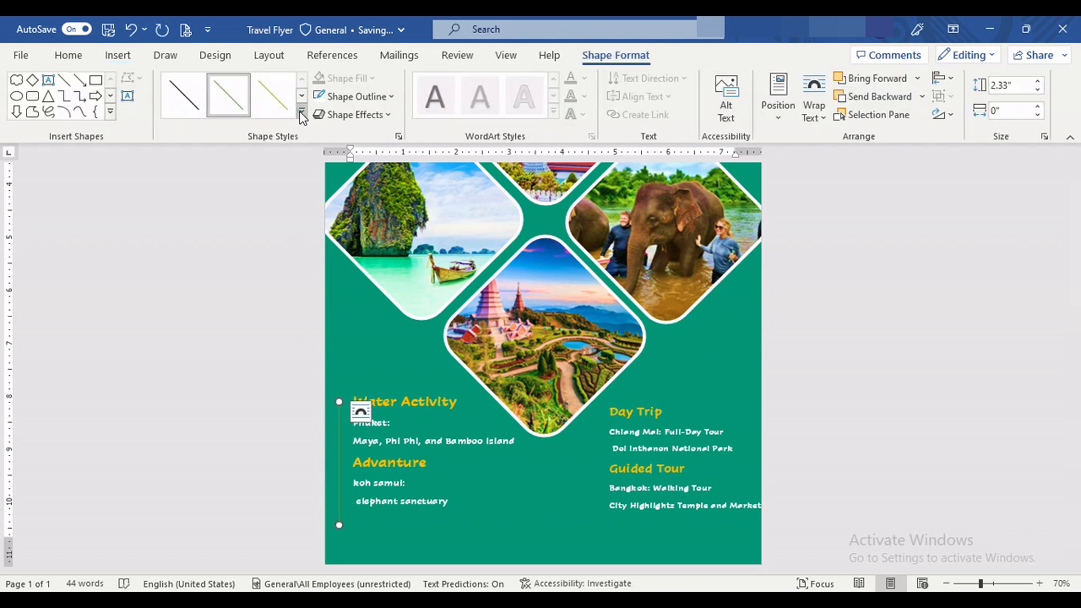
Step: Give the vertical line beside the Water Activity list a standard orange outline with a 4½ pt weight
left_click(302, 111)
left_click(325, 224)
left_click(325, 223)
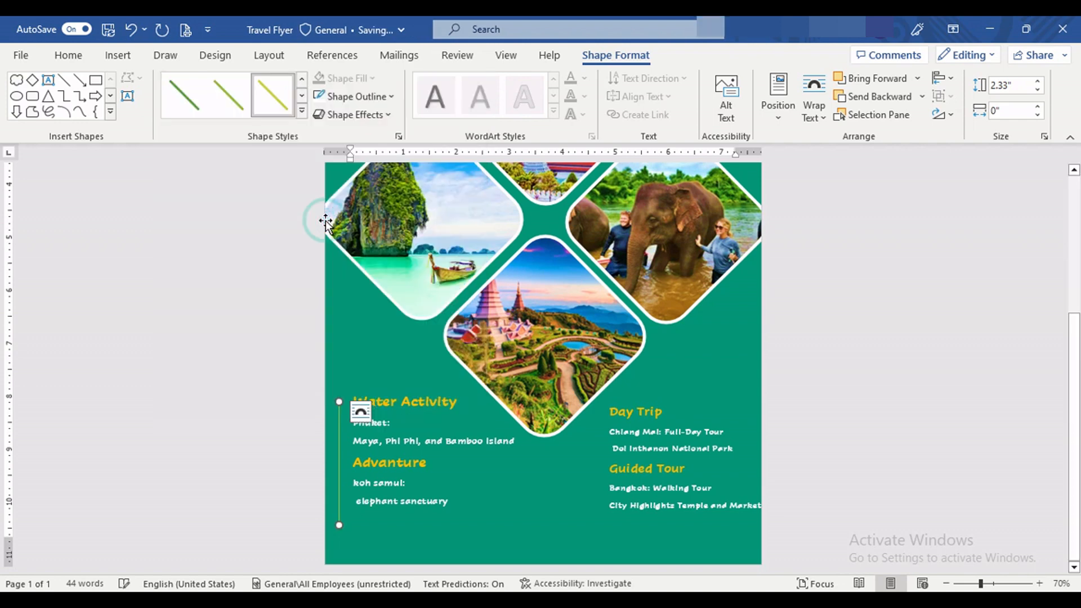
left_click(355, 96)
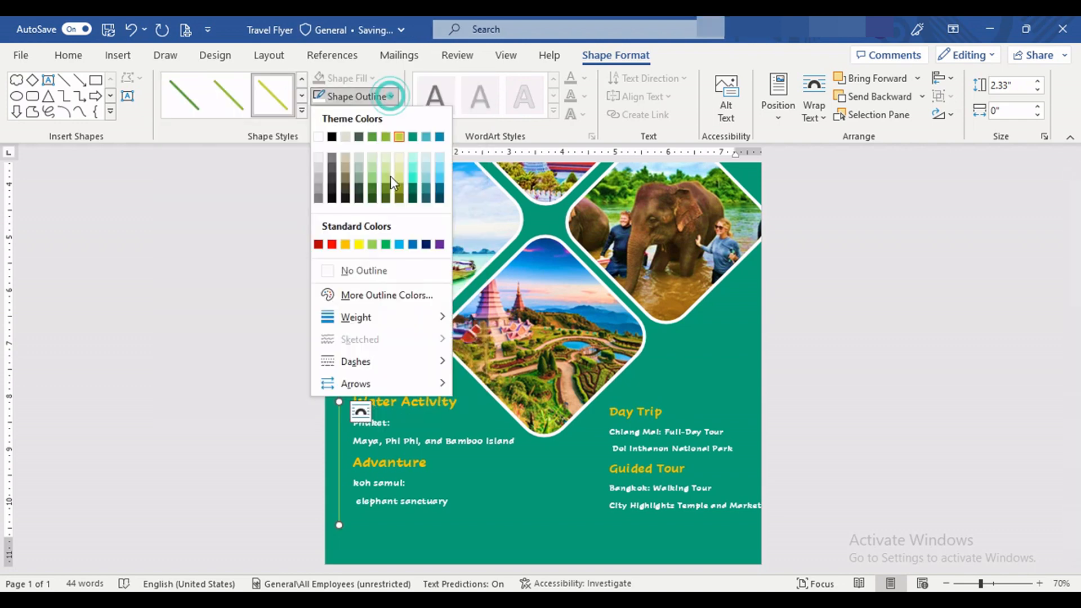
mouse_move(398, 316)
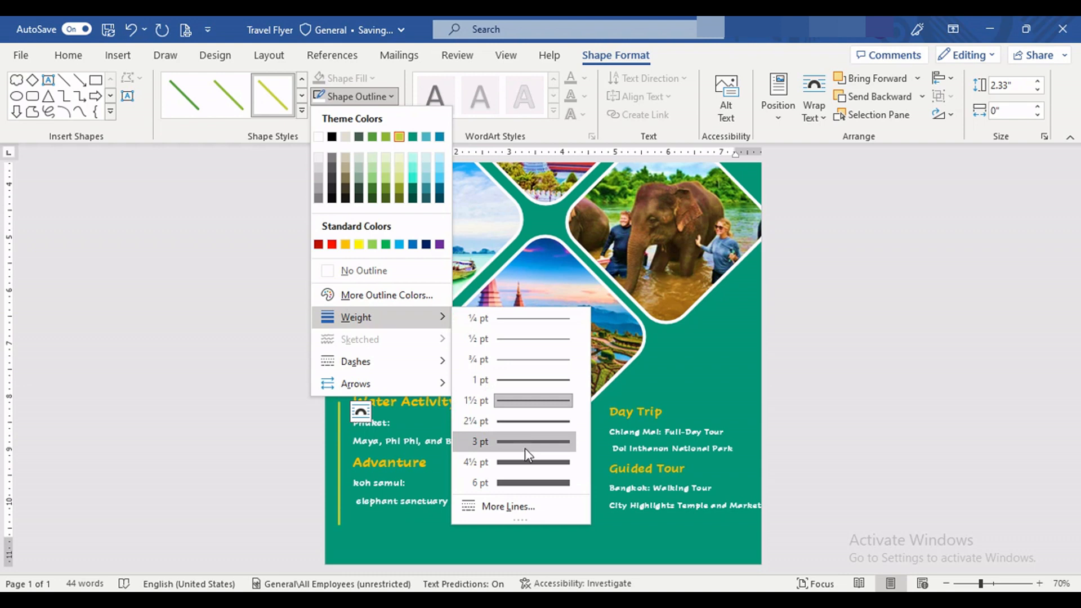
left_click(534, 463)
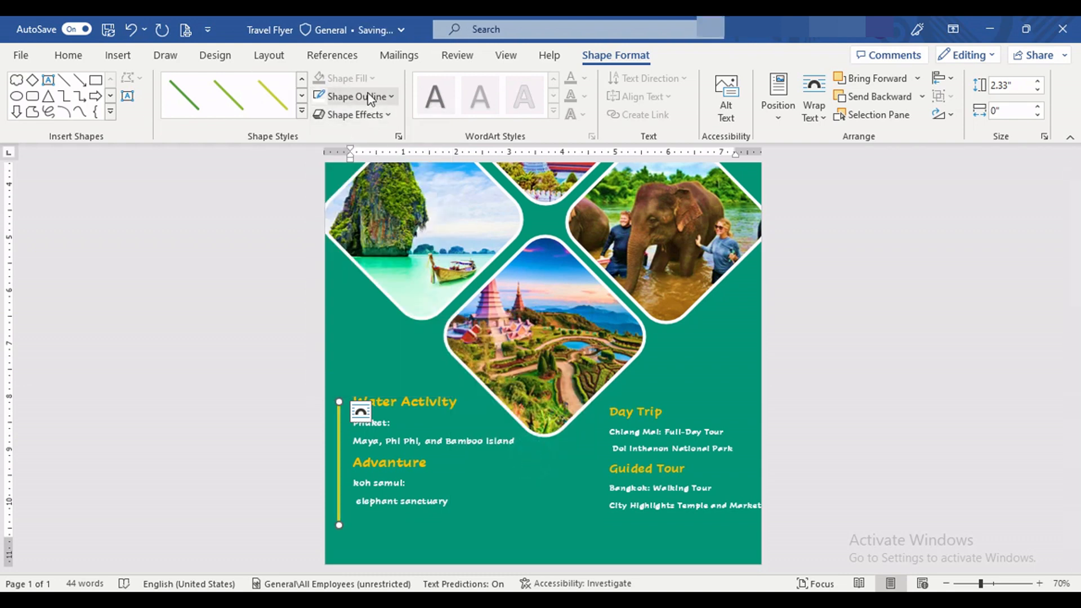
left_click(383, 98)
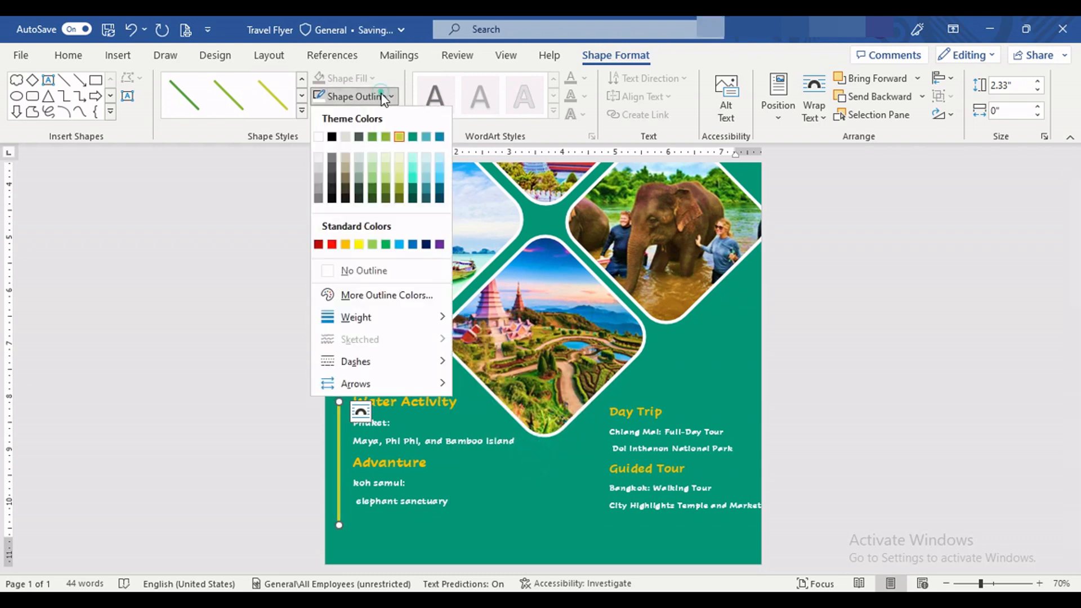
left_click(346, 245)
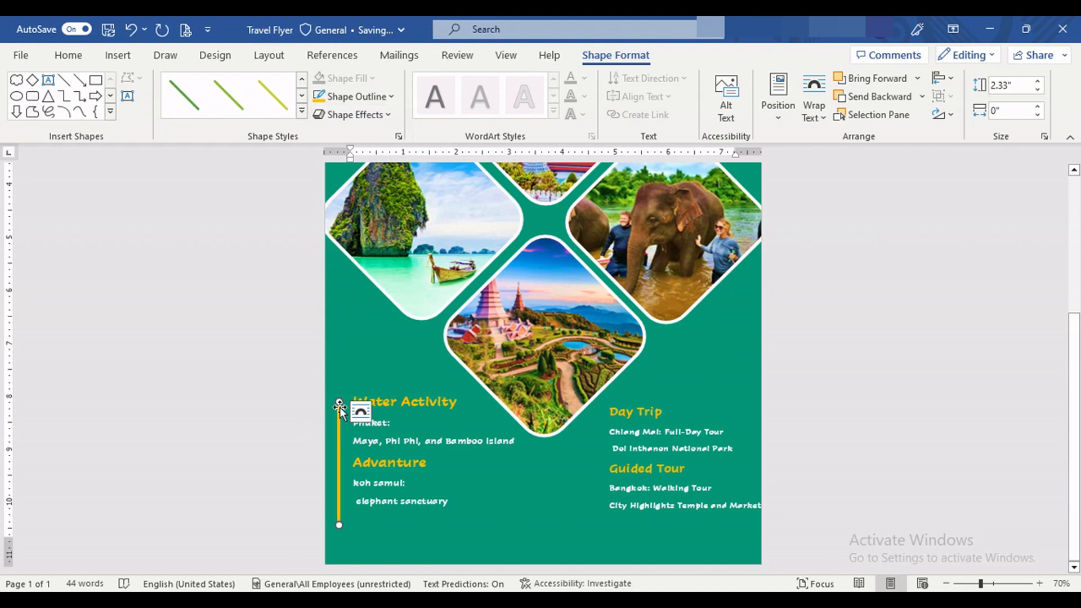
Step: Move the orange line slightly up so it starts just above the Water Activity heading
left_click(336, 371)
scroll(365, 477, "down", 7)
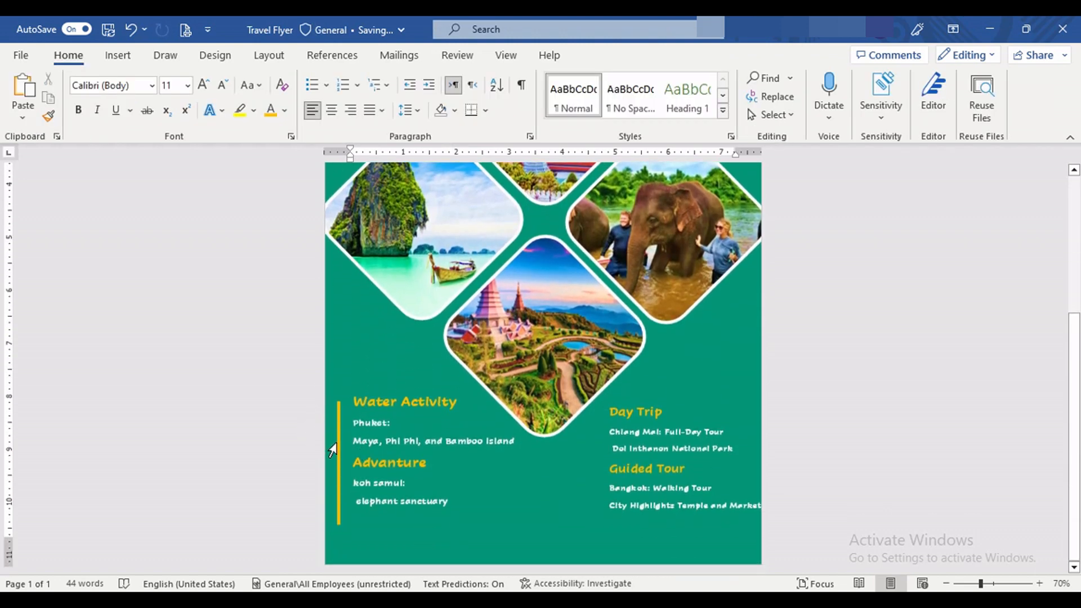
left_click(339, 445)
left_click(514, 514)
right_click(272, 482)
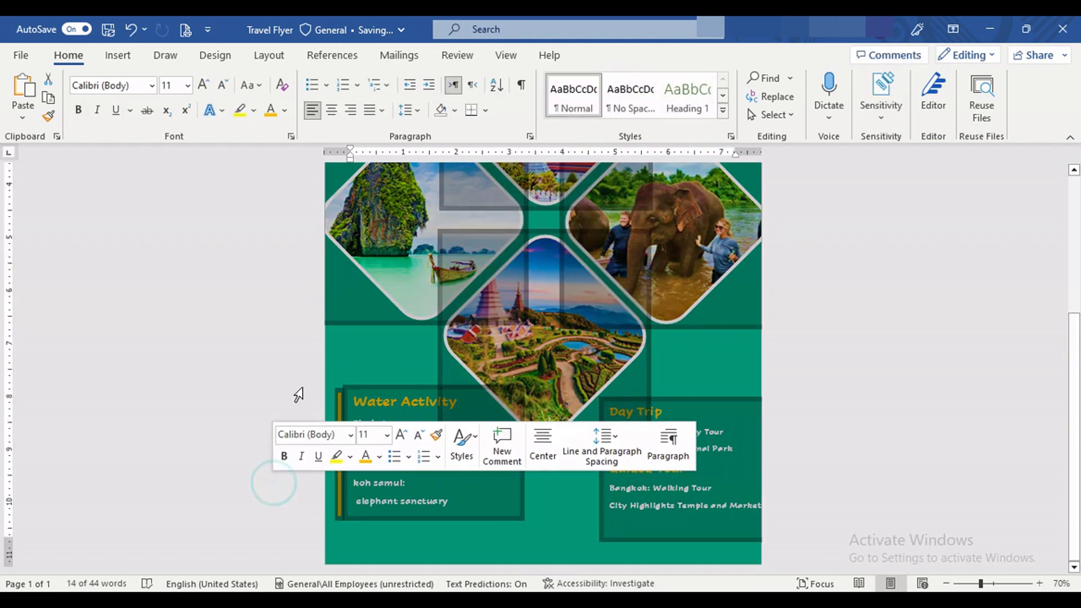
left_click(400, 299)
left_click(332, 394)
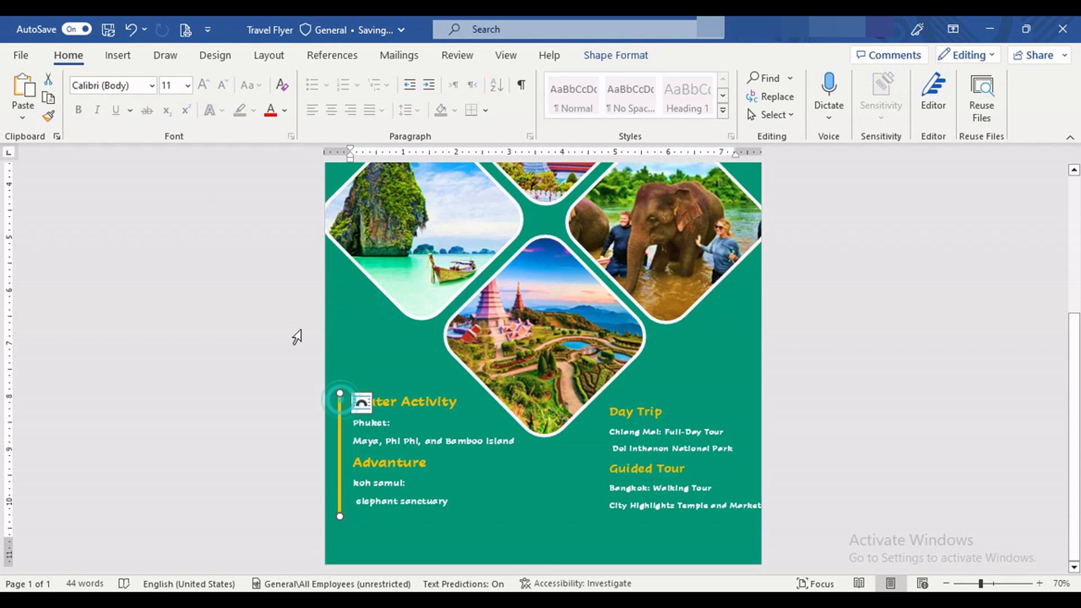
Step: Draw a small diamond about 0.33 inches wide and high and place it on the upper end of the orange line
left_click(126, 60)
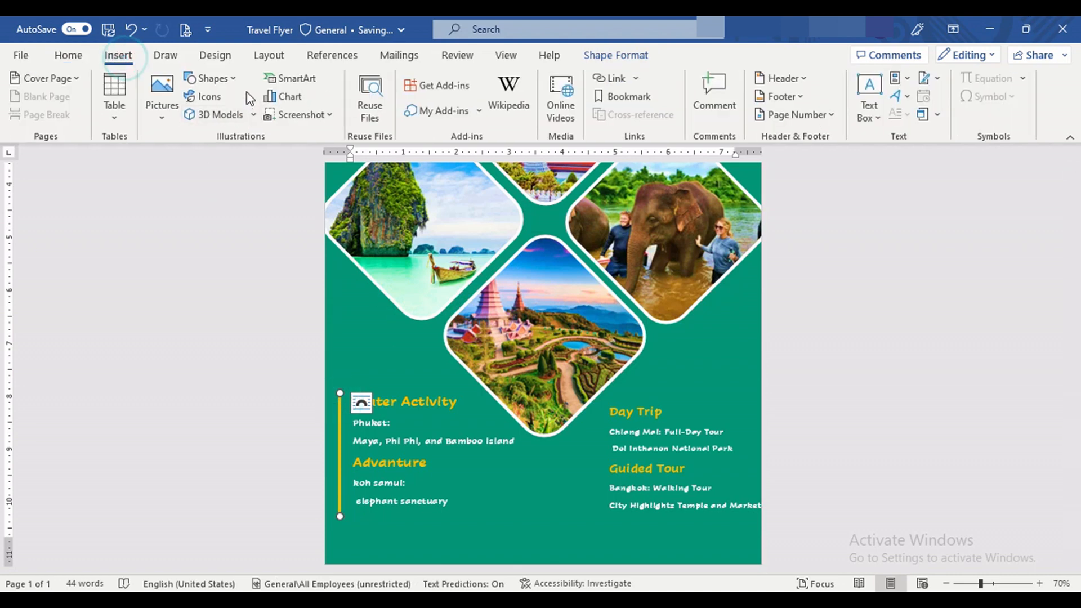
left_click(234, 78)
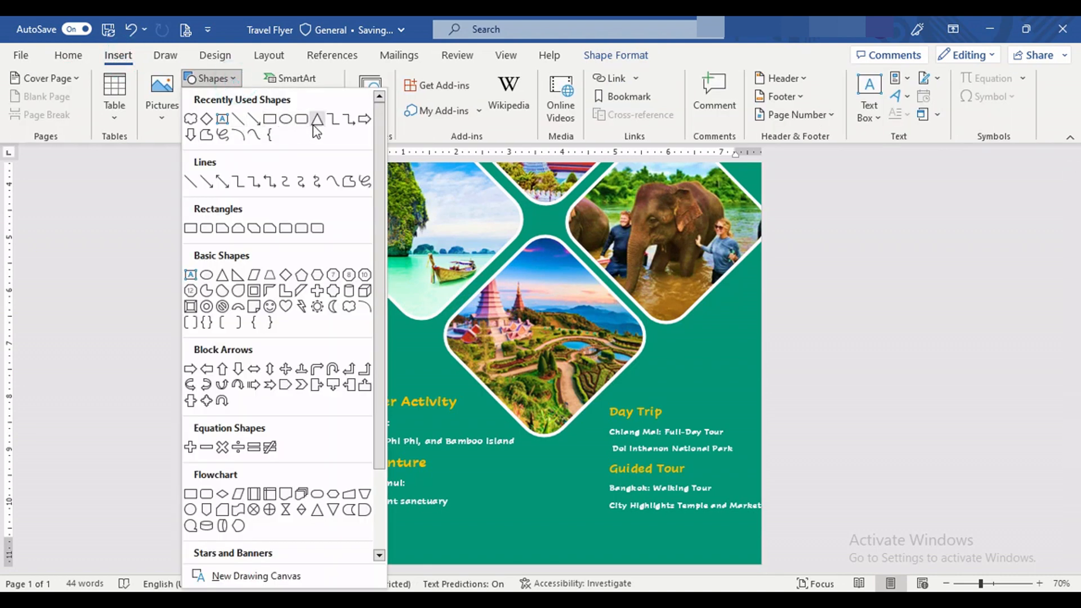
left_click(207, 120)
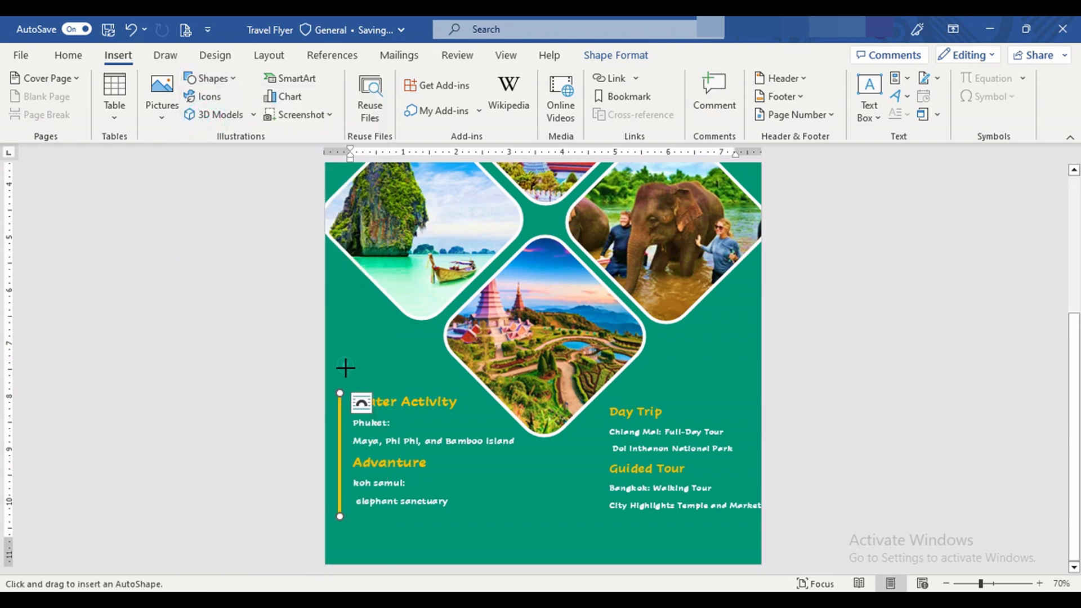
left_click_drag(346, 368, 350, 375)
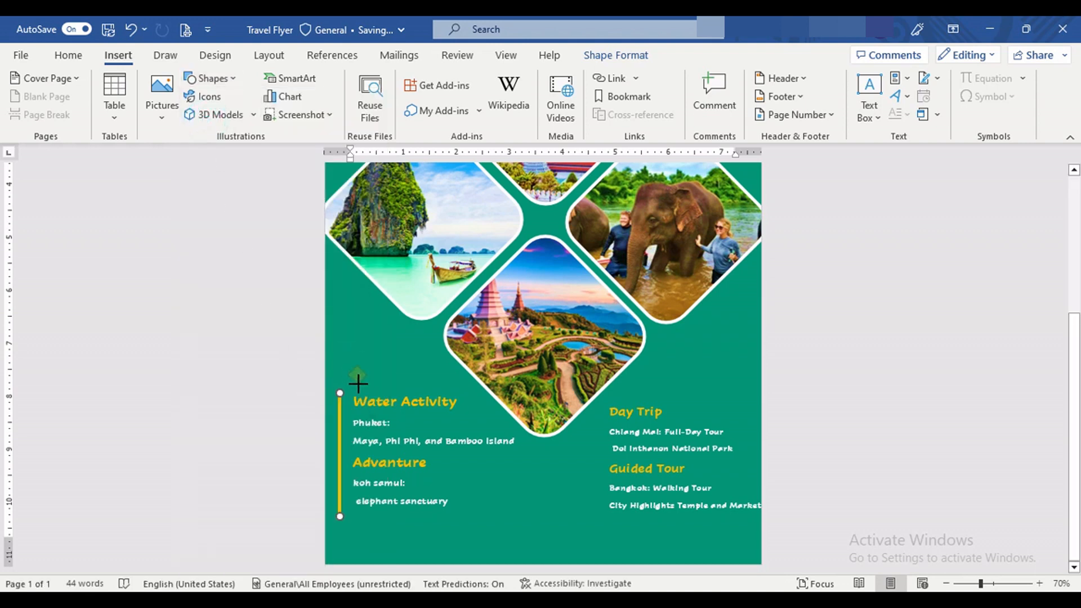
mouse_move(358, 380)
left_mouse_down()
mouse_move(367, 383)
mouse_move(337, 439)
left_mouse_up()
key("ctrl+z")
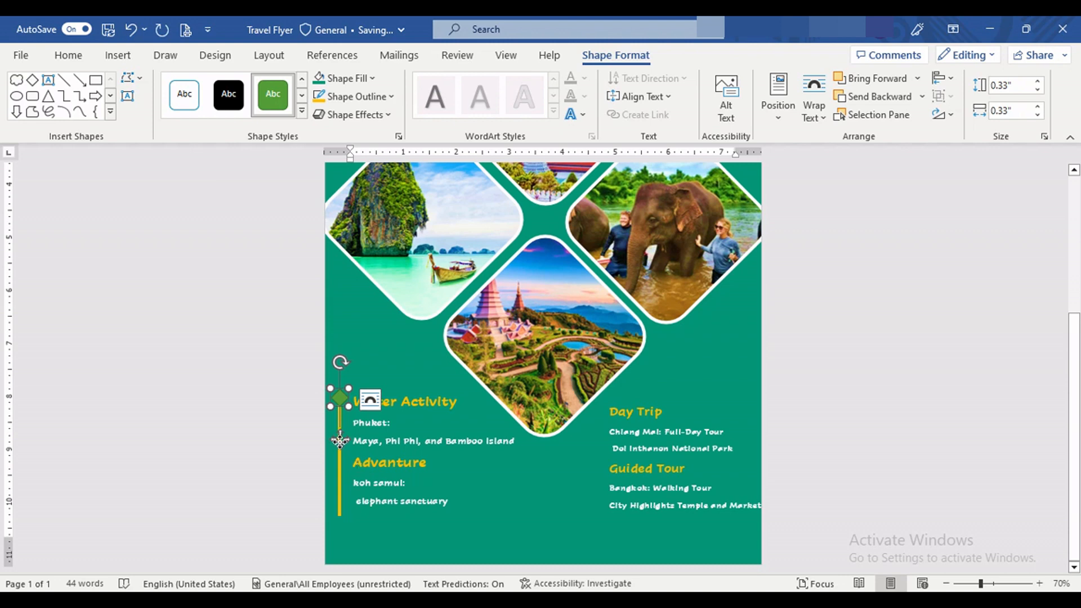
Step: Place a copy of the small diamond on the orange line beside the Advanture heading
left_click_drag(340, 438, 347, 485)
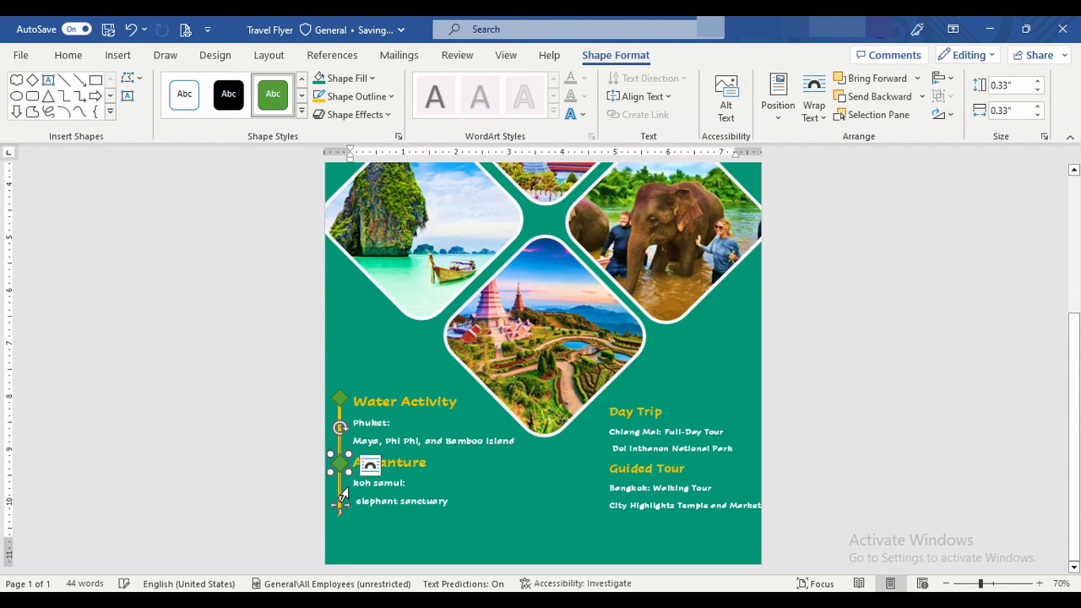
key("ctrl")
key("Left")
key("Left")
key("Left")
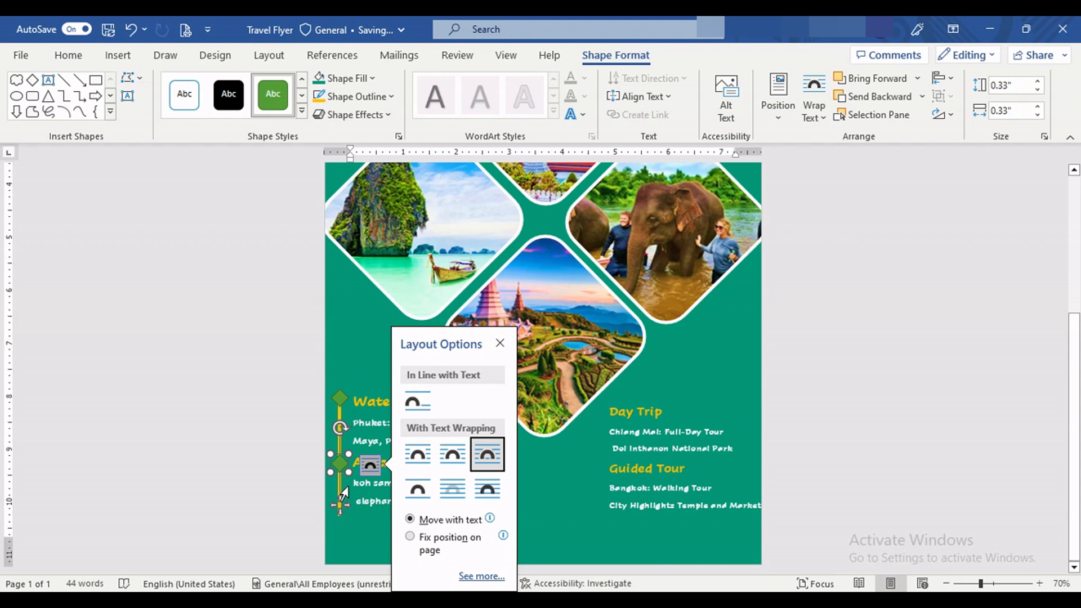
Step: Give both small diamonds a standard orange outline with a 3 pt weight
left_click(337, 401, "ctrl")
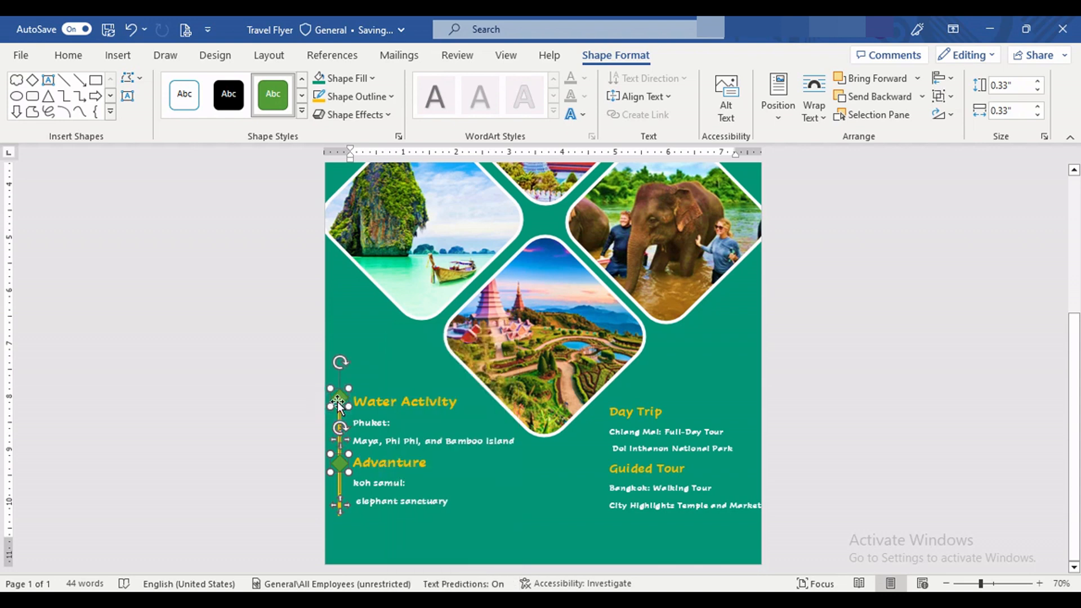
left_click(377, 96)
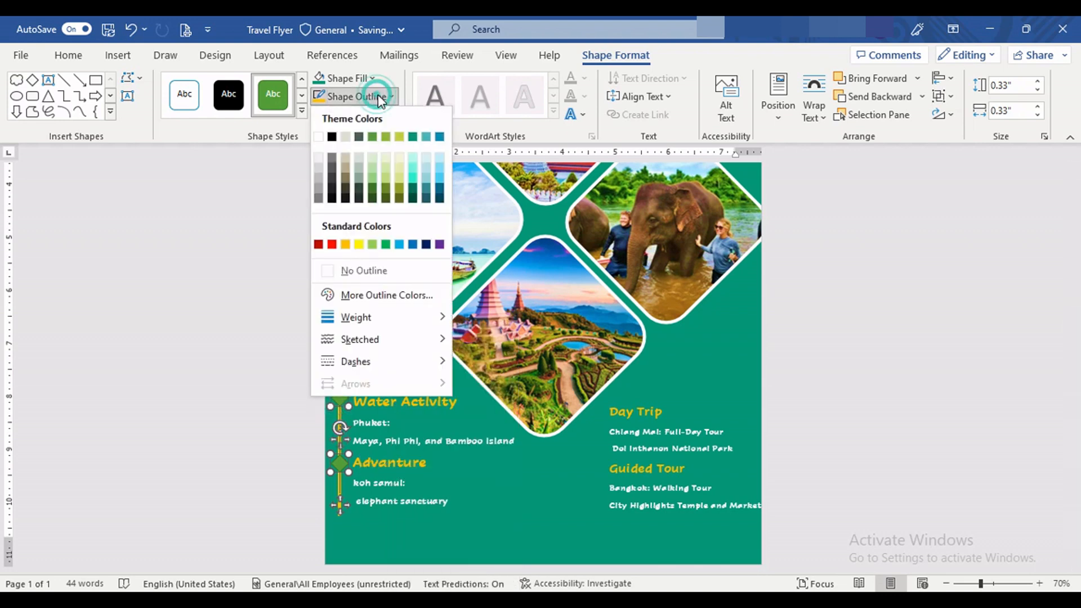
left_click(346, 244)
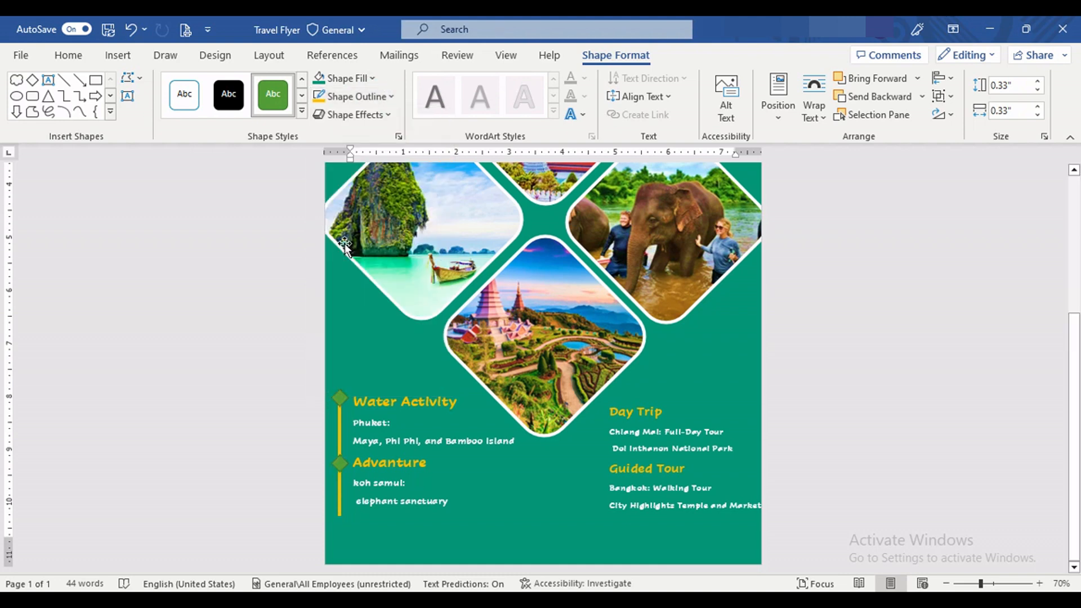
left_click(391, 100)
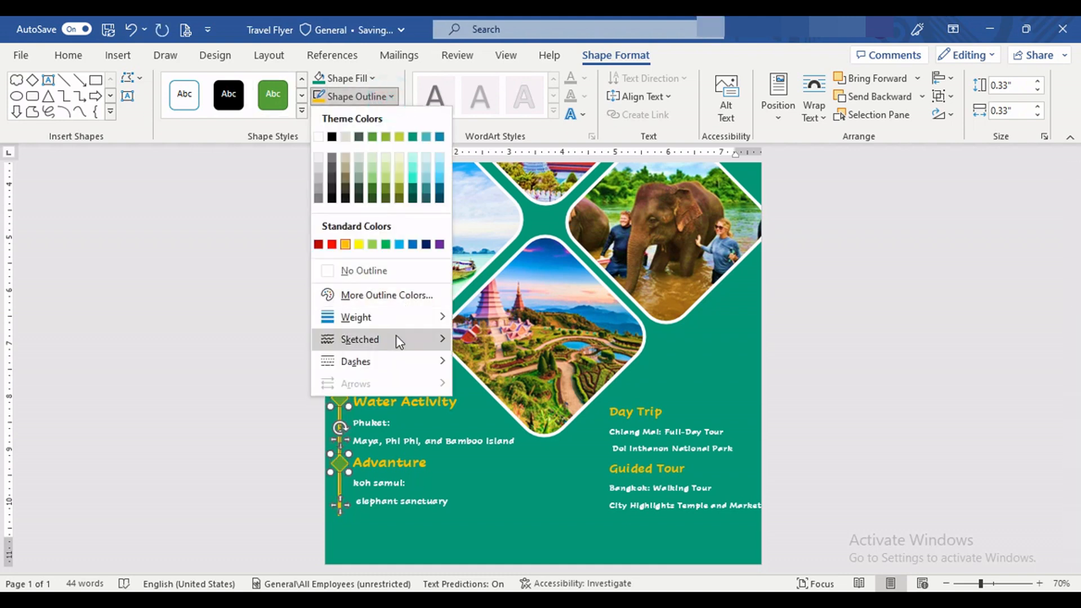
mouse_move(407, 315)
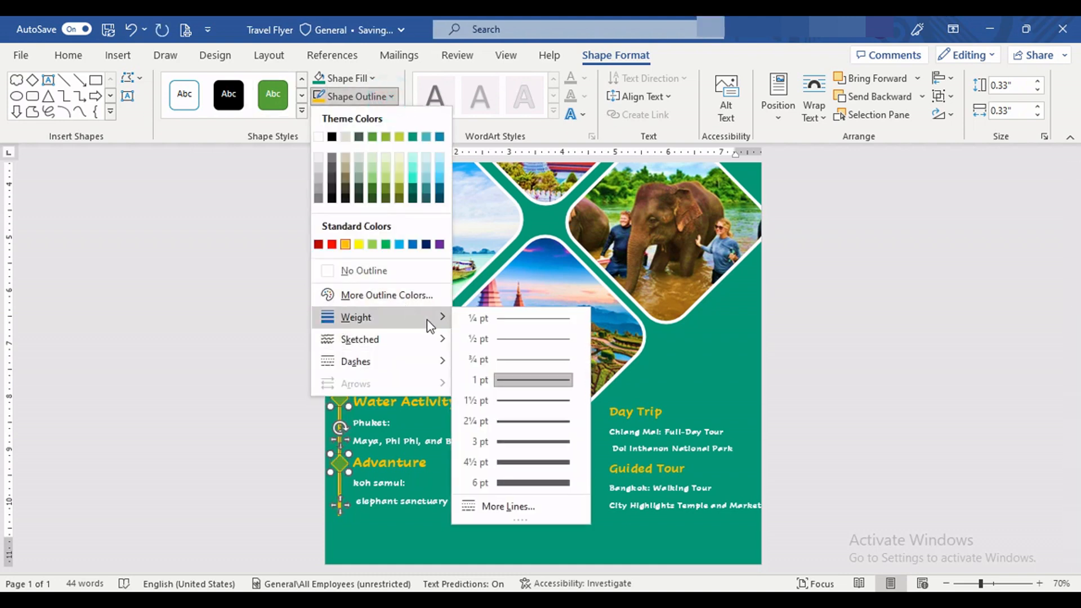
left_click(528, 442)
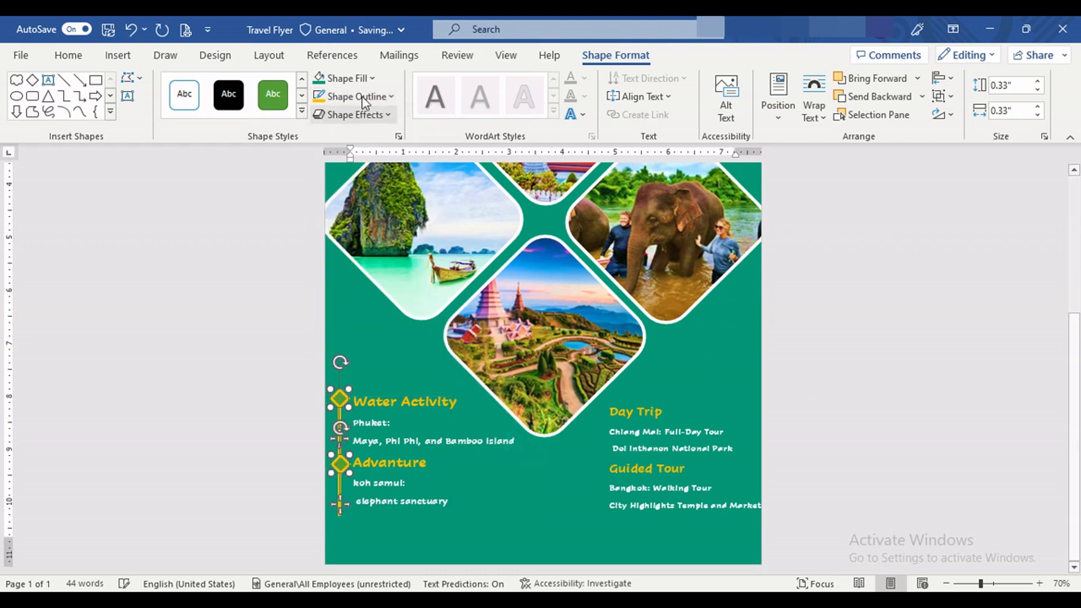
Step: Fill both small diamonds with the teal-green theme colour that matches the page background
left_click(372, 74)
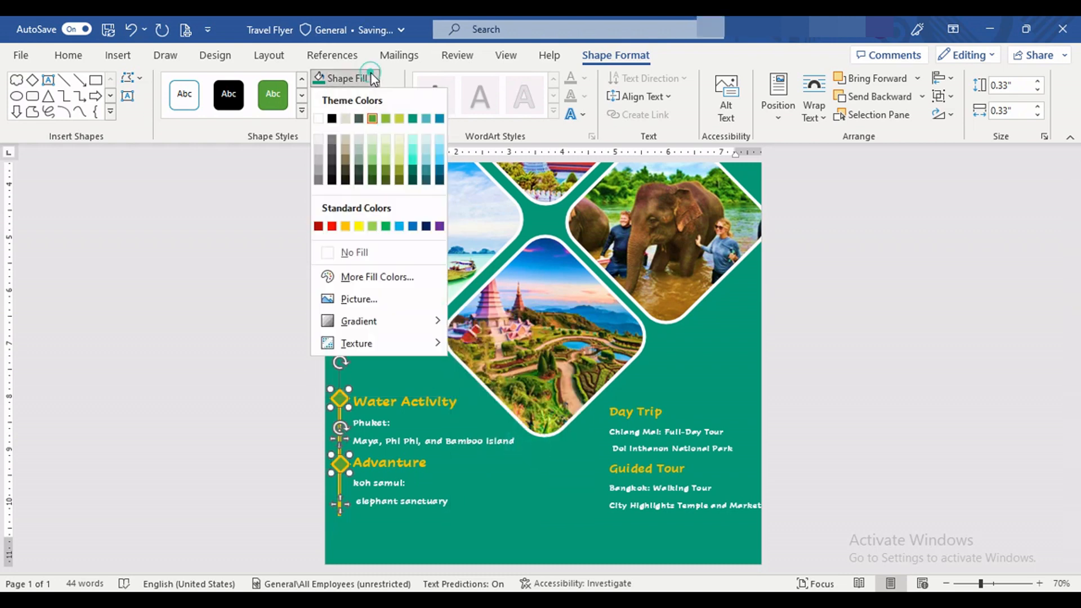
left_click(410, 120)
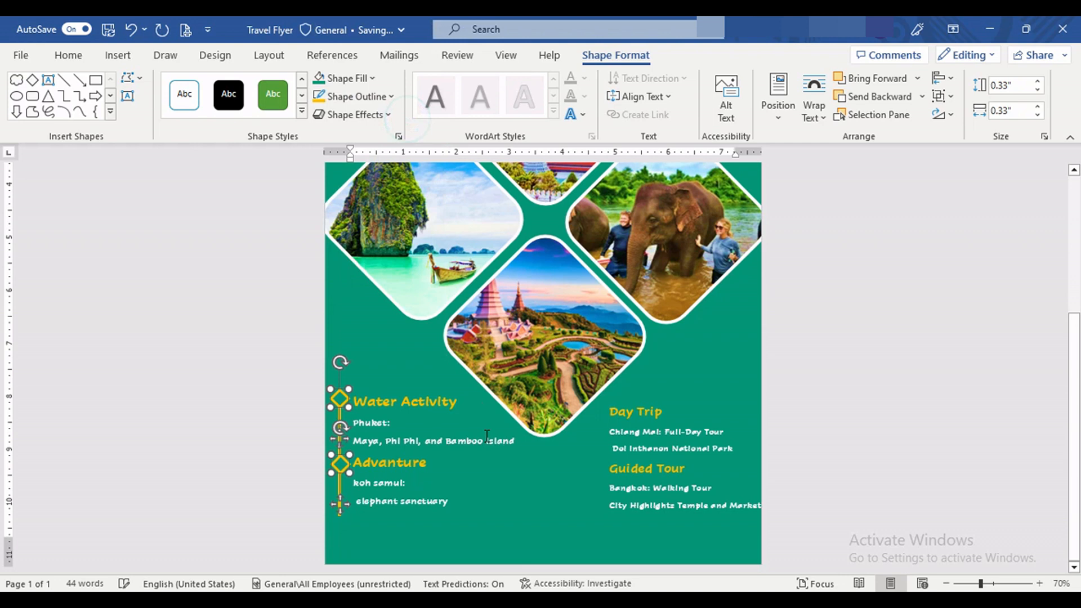
left_click(500, 487)
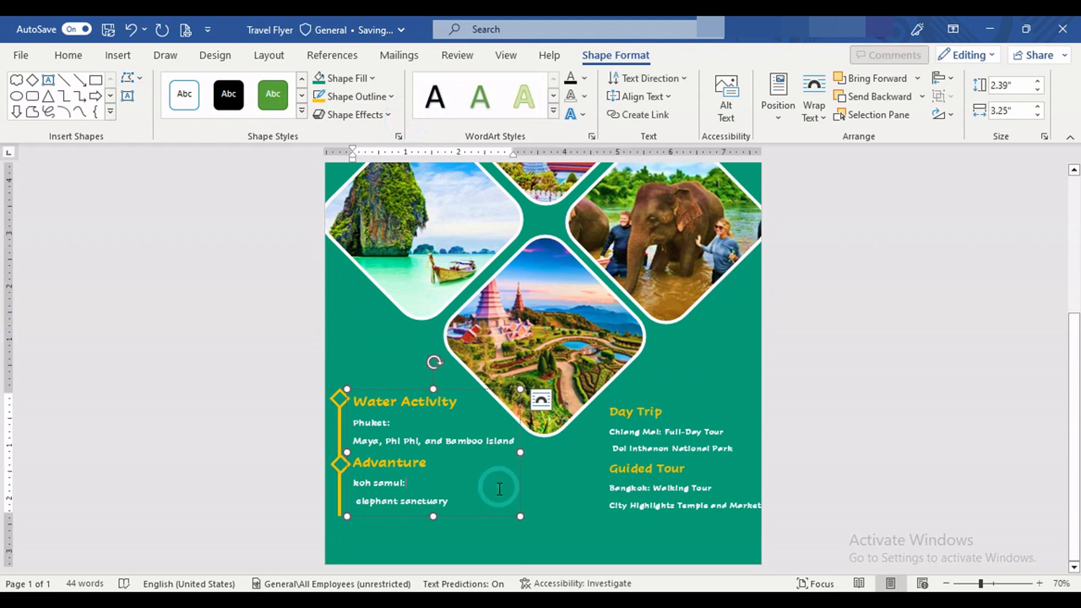
left_click(341, 468)
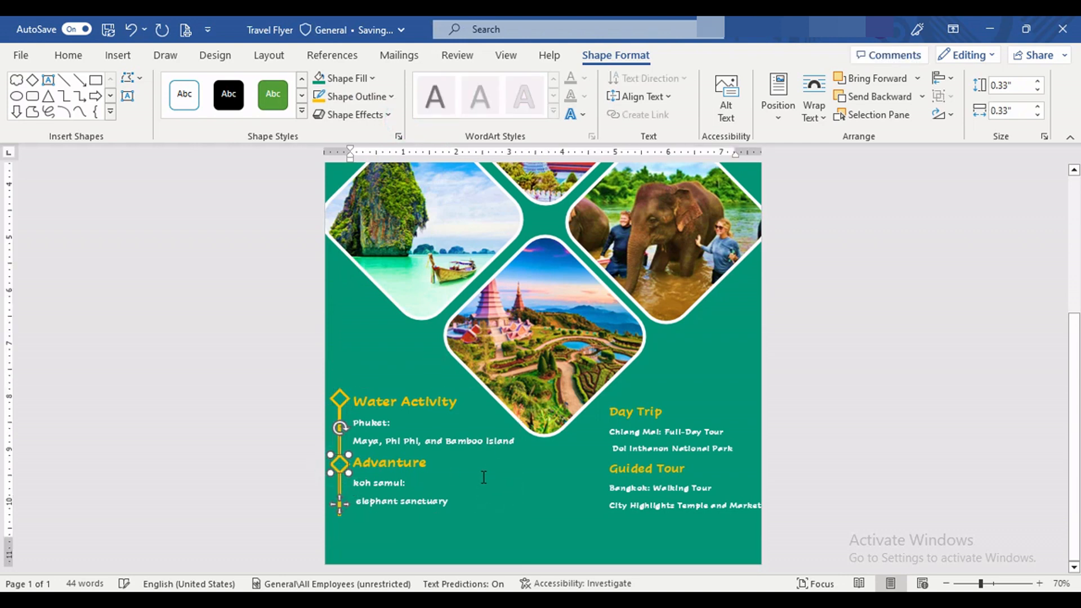
left_click(483, 476)
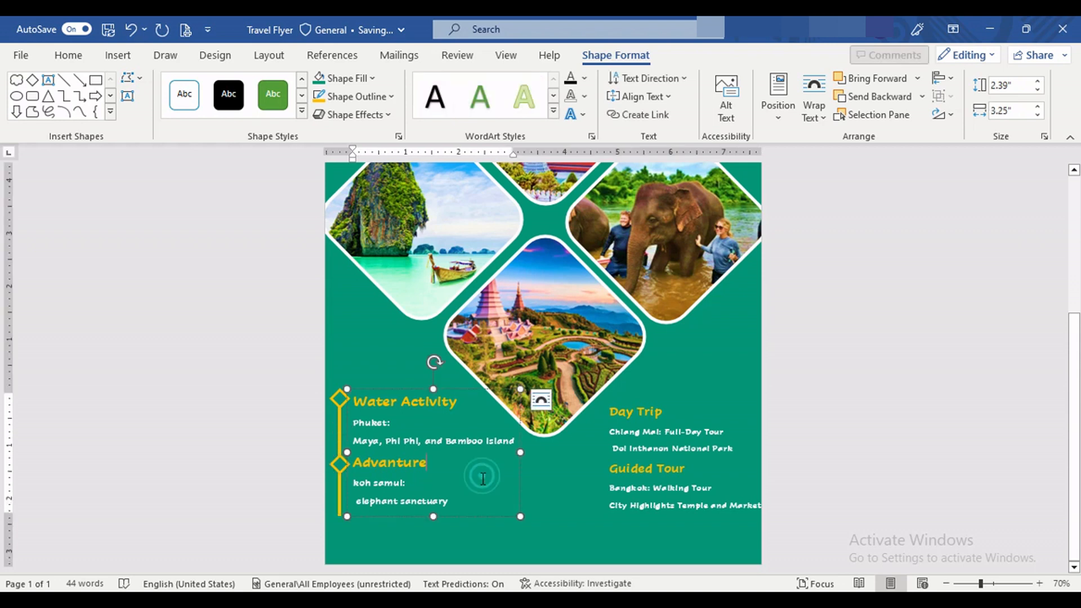
left_click(493, 541)
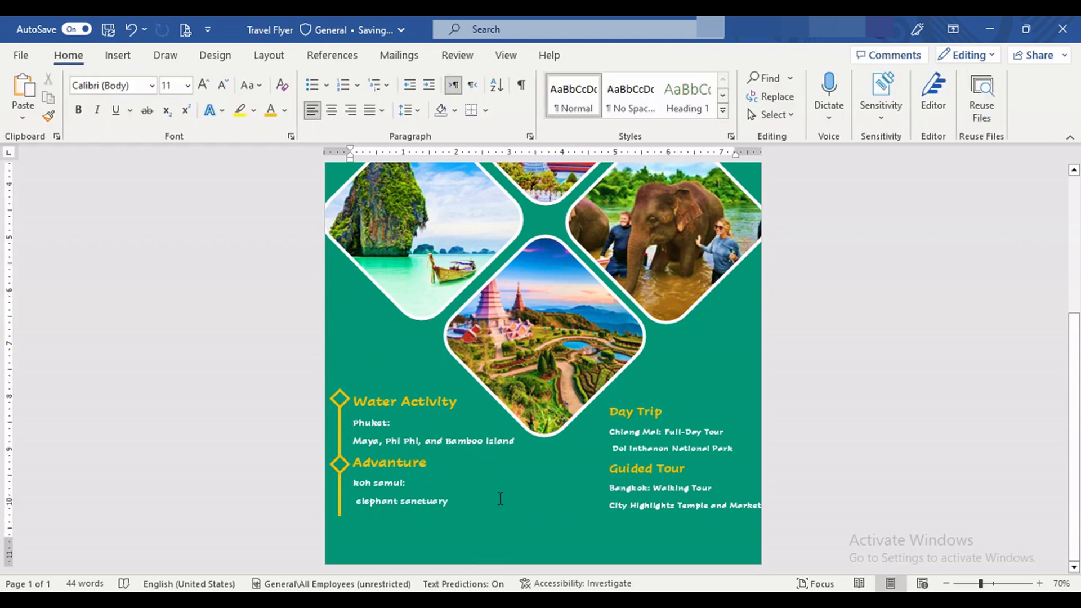
Step: Group the orange line with its two diamonds and place a copy of the group just left of the Day Trip and Guided Tour list
scroll(500, 498, "up", 2, "ctrl")
scroll(499, 493, "down", 1)
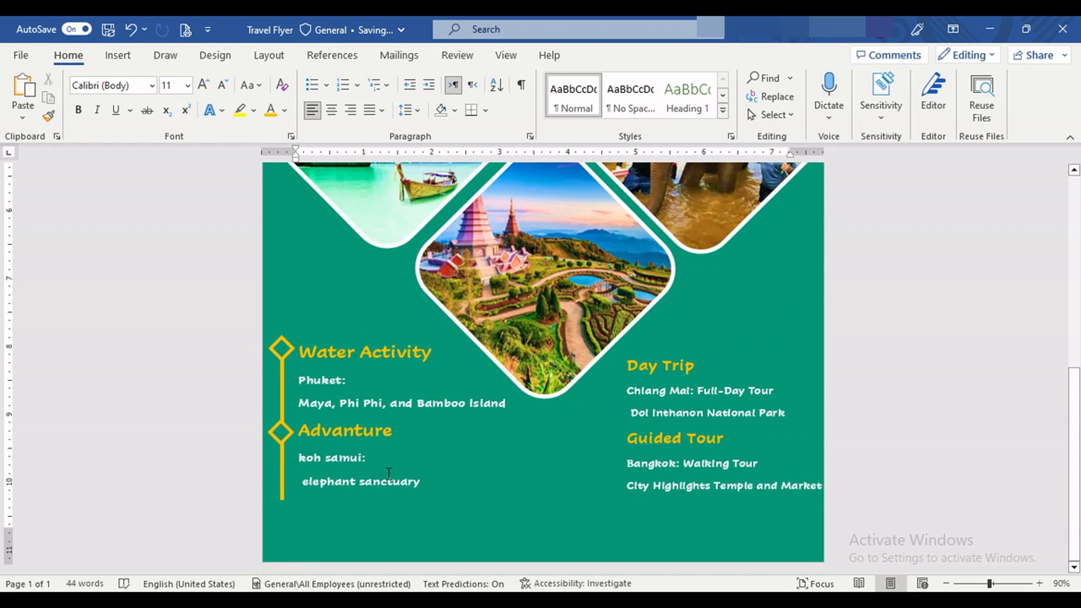
left_click(275, 346)
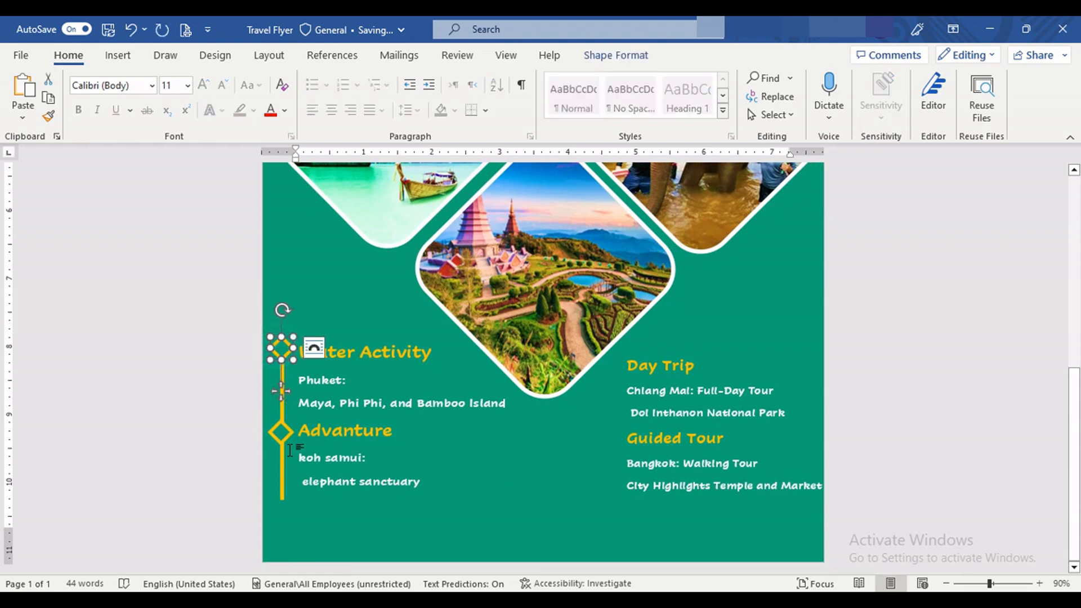
left_click(281, 411, "ctrl")
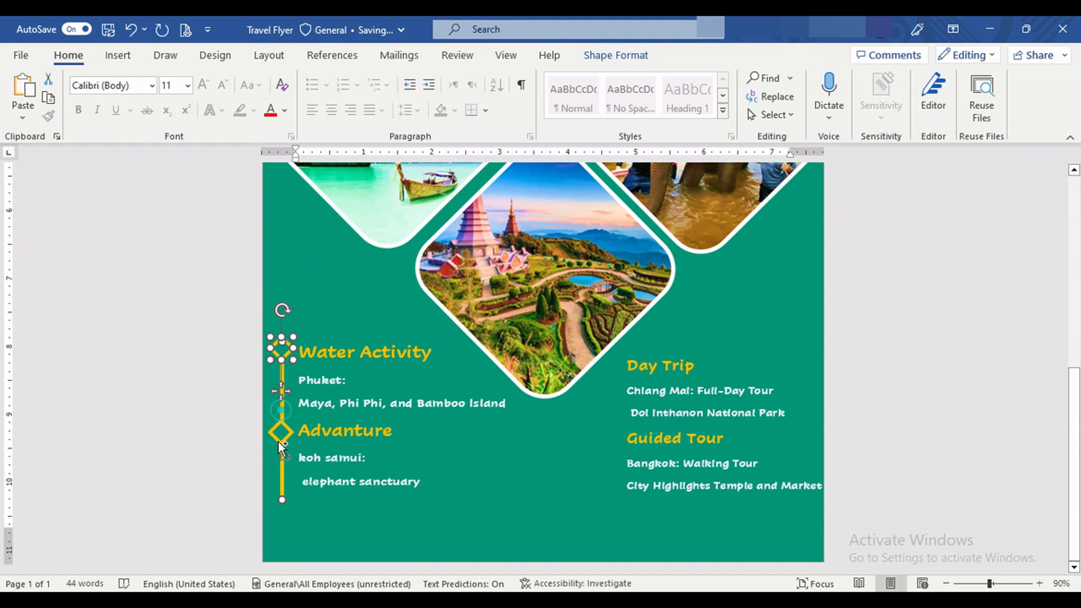
left_click(280, 441, "ctrl")
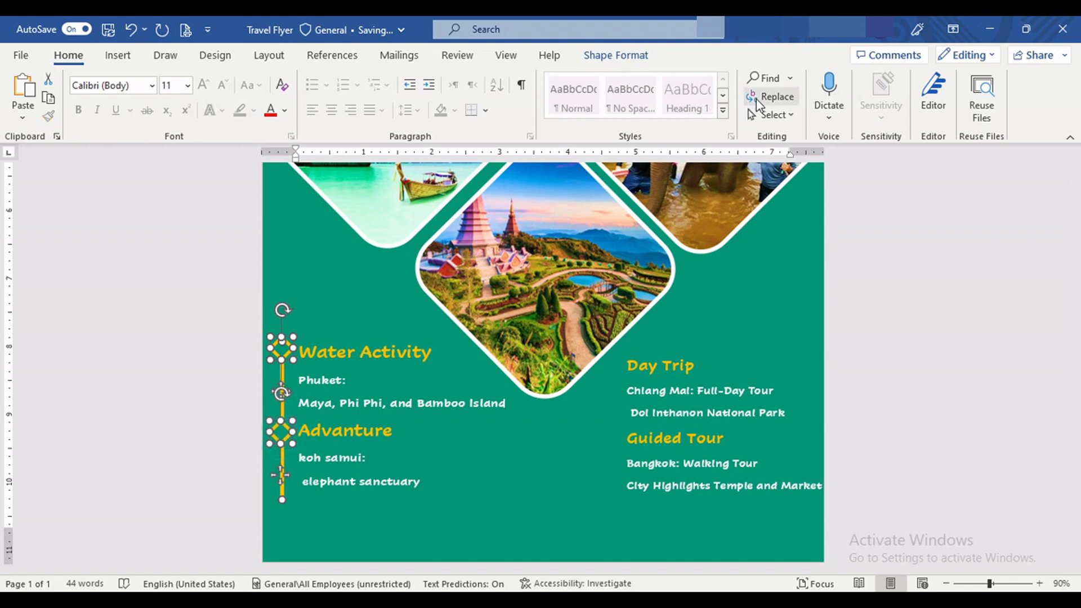
left_click(616, 55)
left_click(949, 114)
left_click(957, 121)
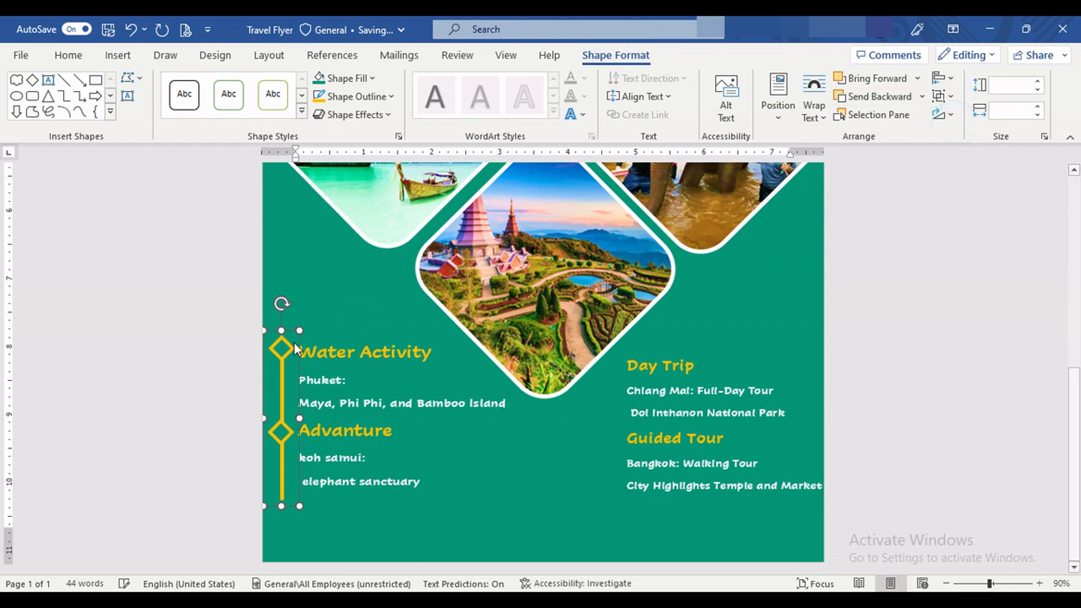
left_click_drag(283, 345, 600, 361, "ctrl")
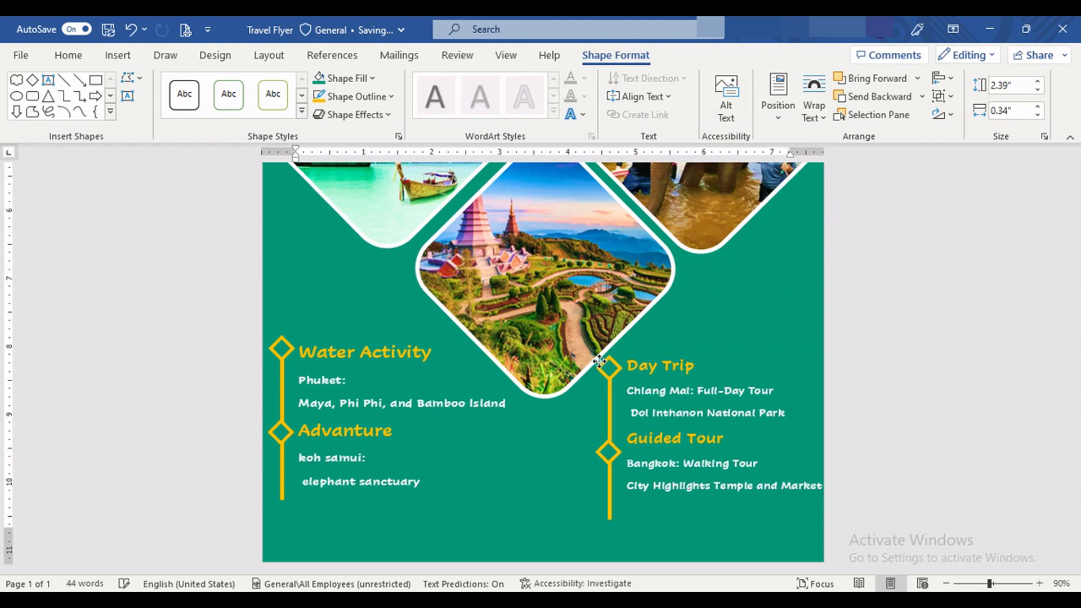
Step: Shift the Day Trip and Guided Tour list slightly right, shorten its last line to City Highlights Temple, and realign the orange line group beside it
left_click(599, 361)
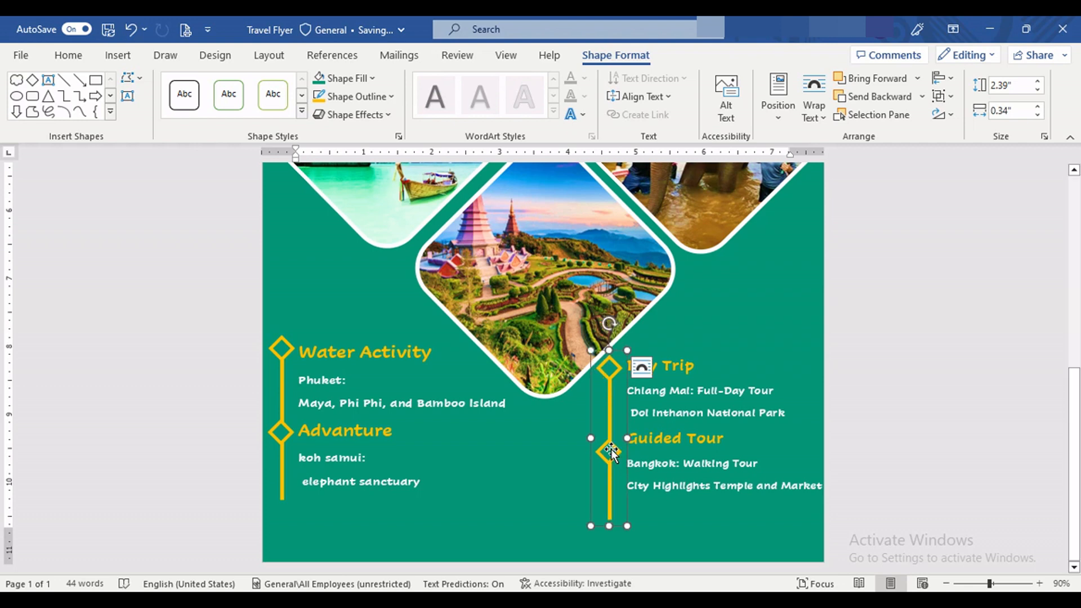
left_click_drag(613, 480, 614, 482)
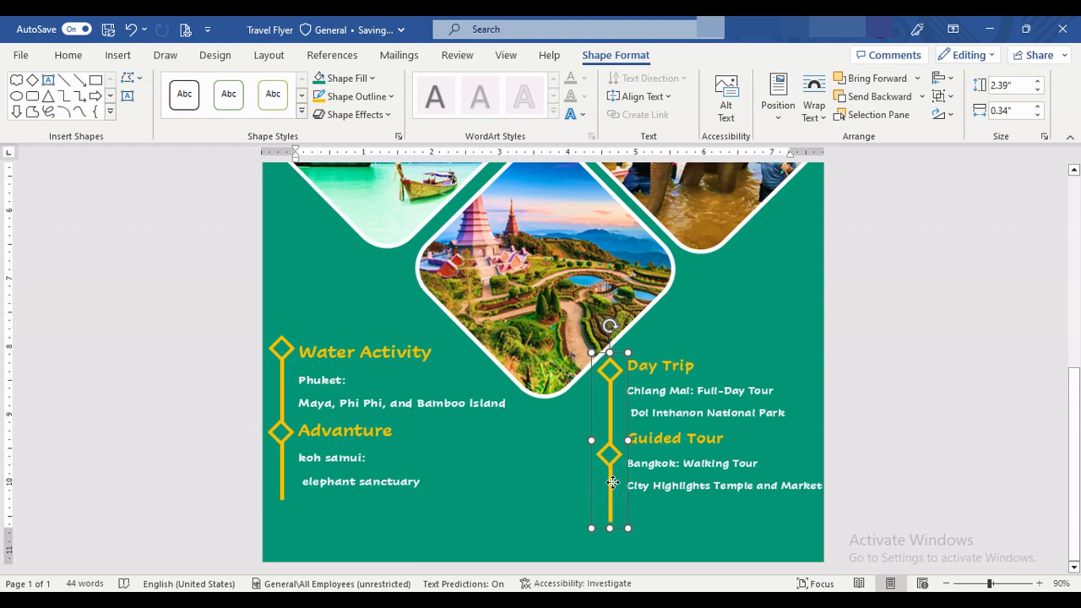
left_click(674, 370)
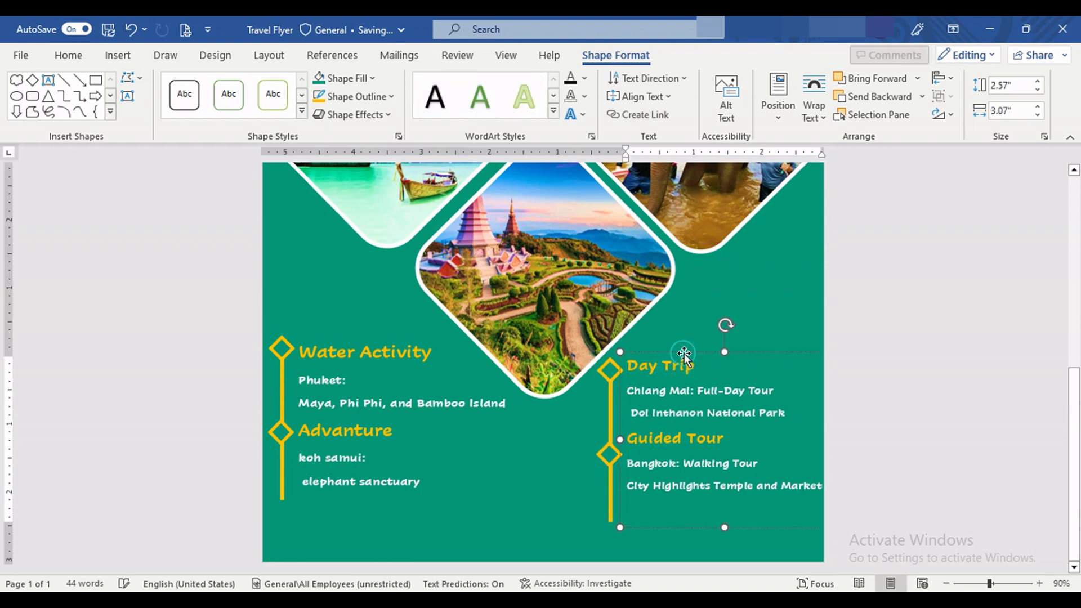
left_click_drag(684, 354, 687, 358)
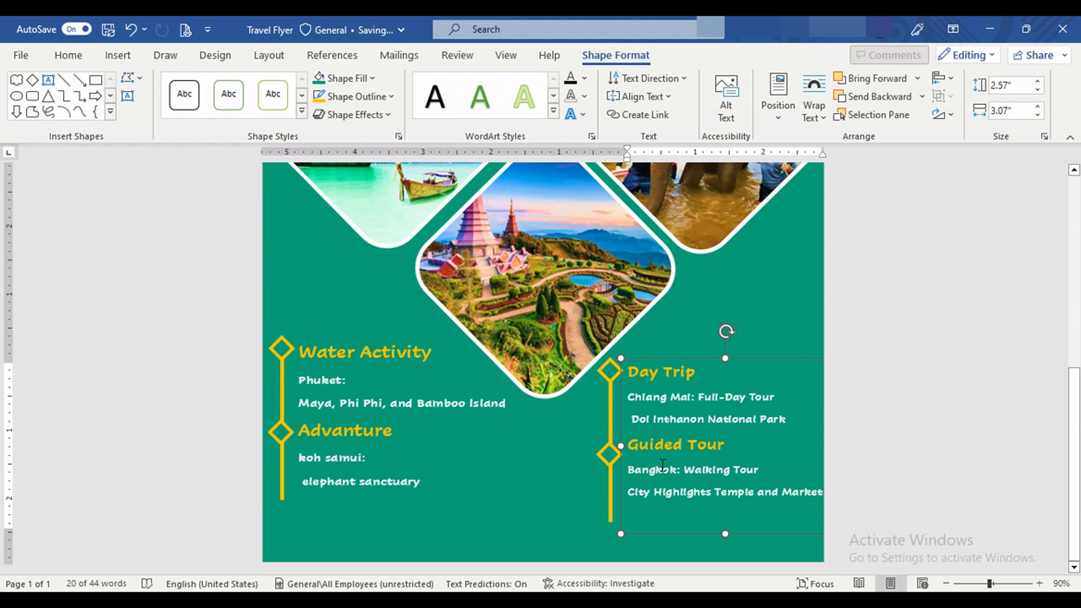
left_click_drag(687, 356, 694, 350)
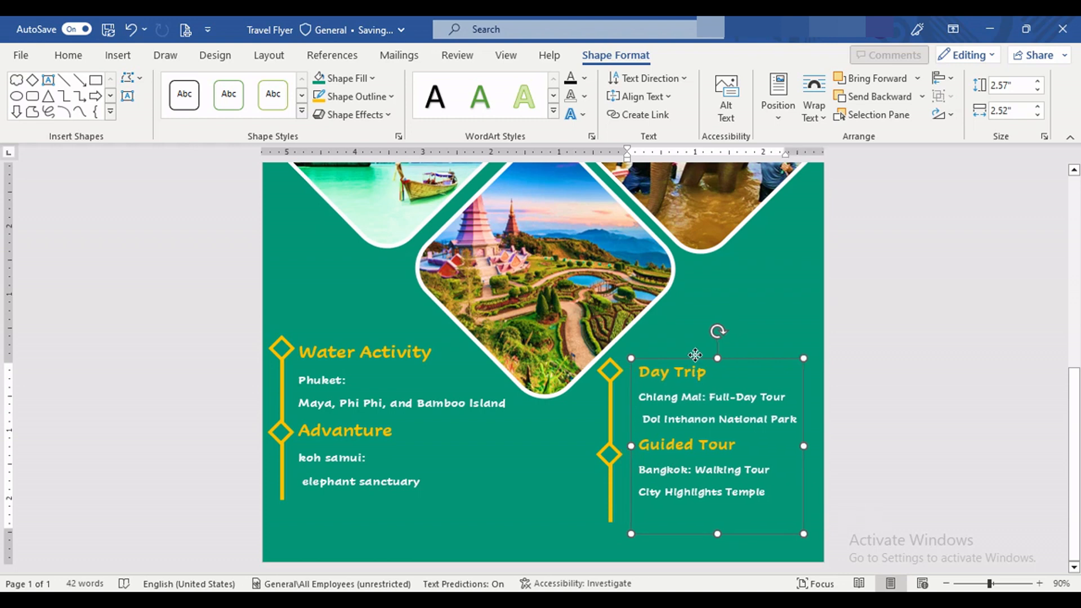
left_click(610, 383)
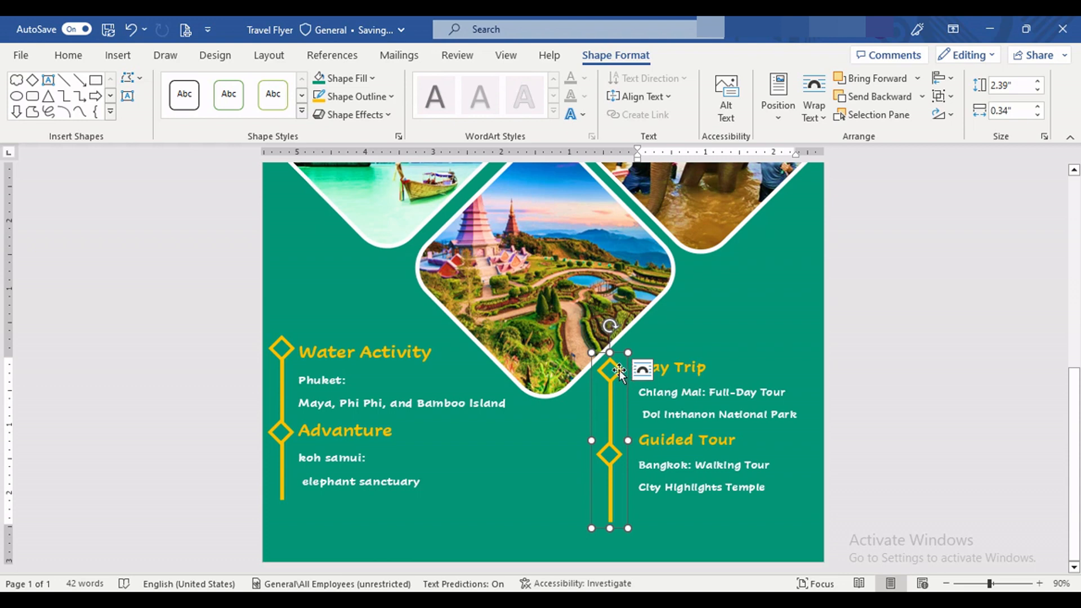
left_click_drag(619, 370, 620, 370)
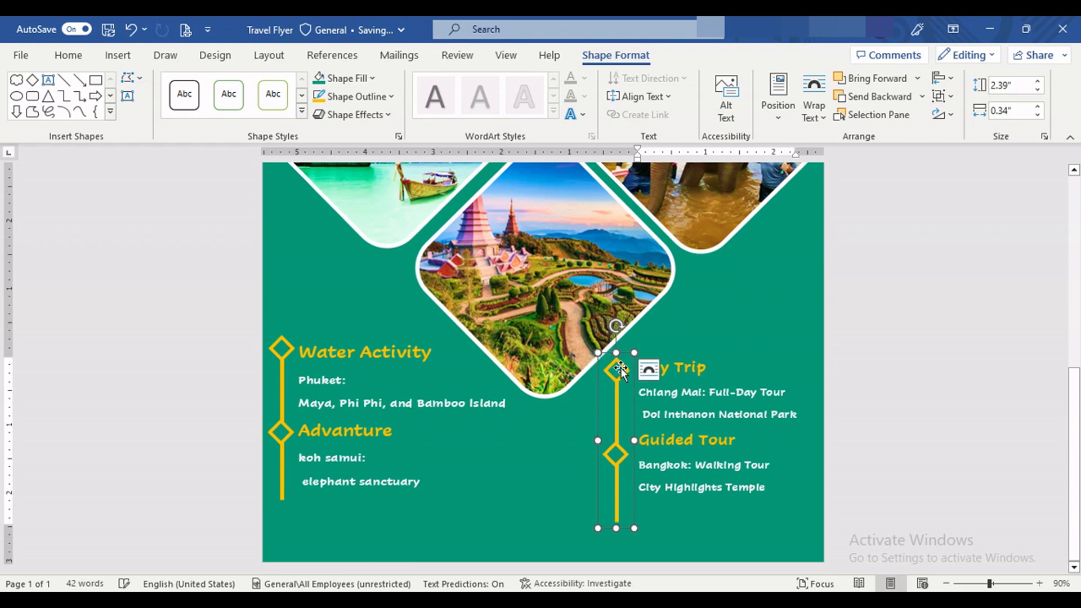
Step: Ungroup the orange line beside the Day Trip list and move its lower diamond up level with the Guided Tour heading
left_click(948, 98)
left_click(954, 143)
left_click(617, 451)
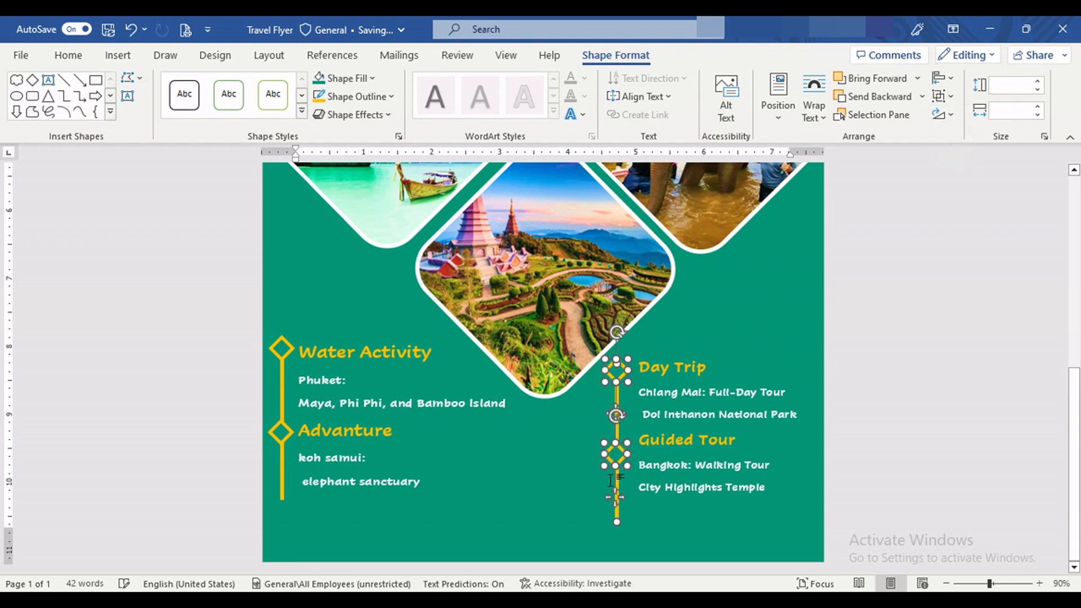
left_click(617, 495)
left_click_drag(616, 495, 616, 486)
key("Right")
left_click(507, 514)
Step: Shorten the orange line beside the Guided Tour list so it ends just below the City Highlights Temple text
scroll(507, 514, "up", 5)
scroll(590, 472, "down", 5)
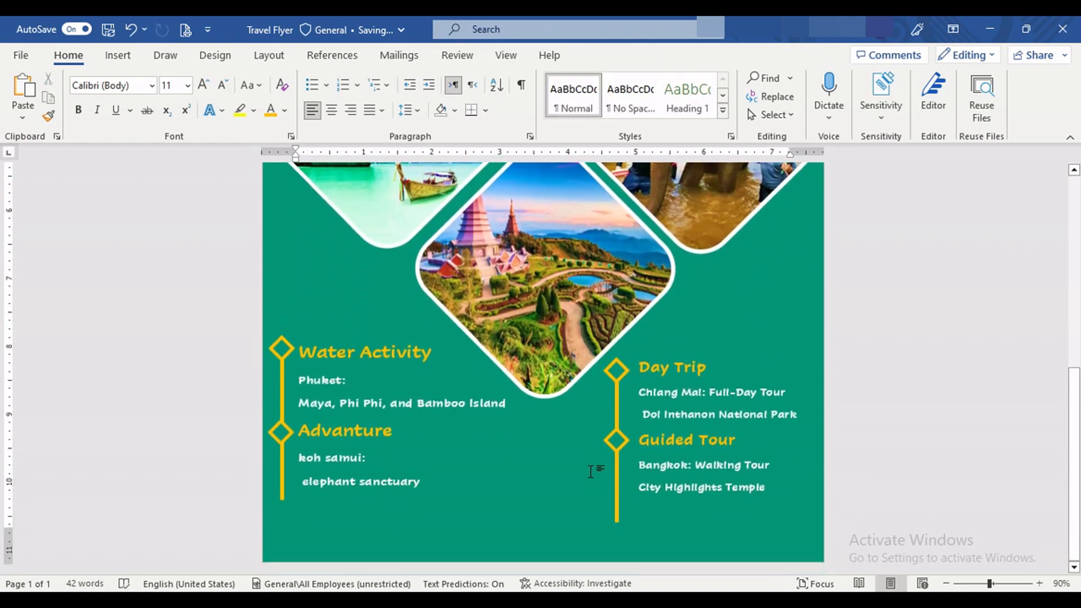
left_click(618, 517)
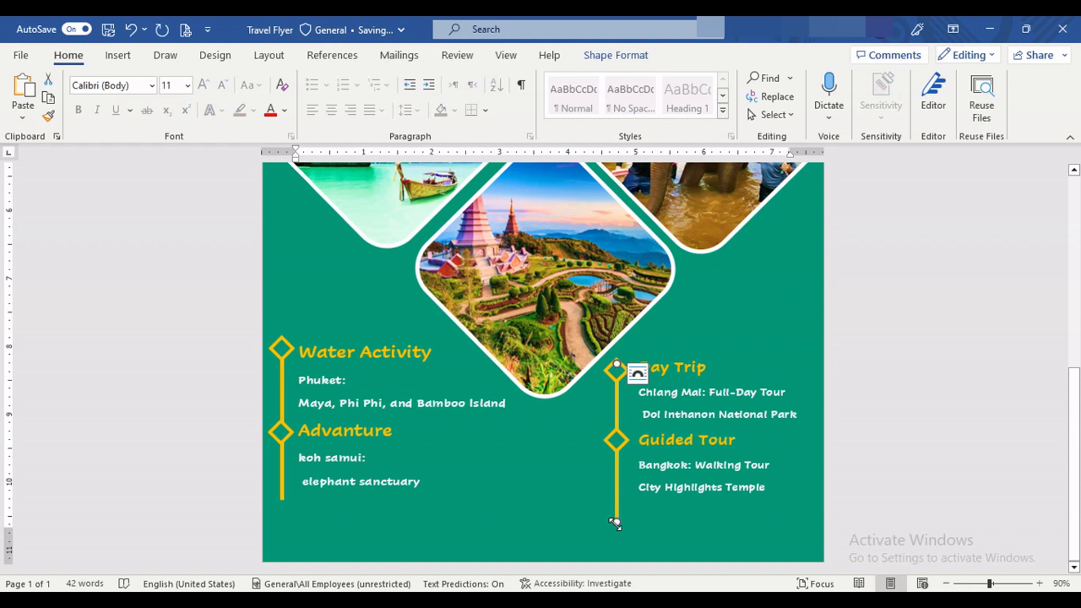
left_click_drag(616, 511, 616, 499)
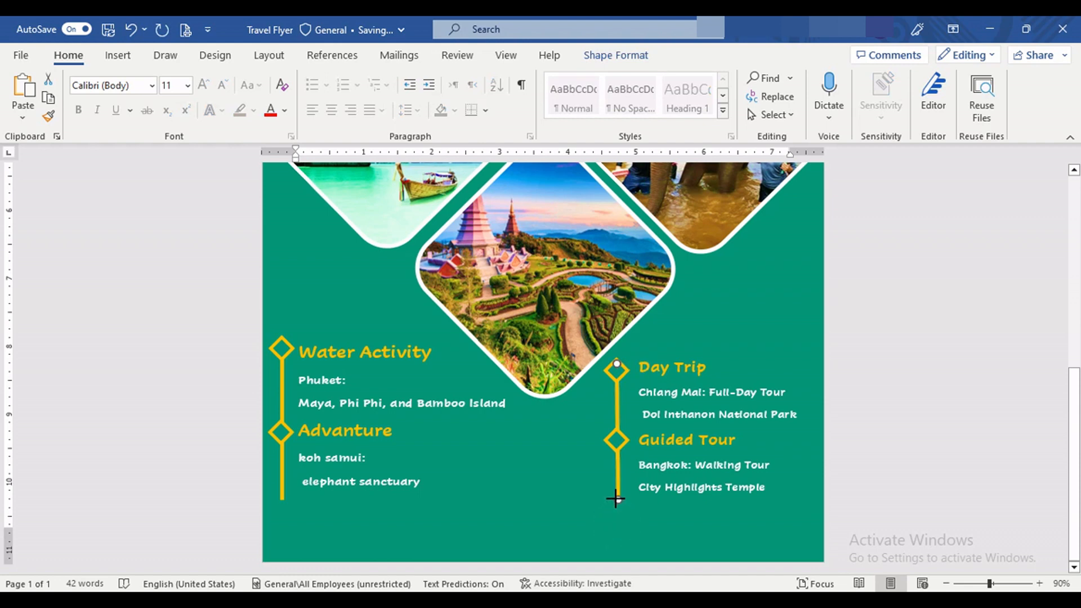
Step: Draw a rounded rectangle about 0.59" high and 7.95" wide across the foot of the page and make its corners rounder
left_click(118, 54)
left_click(211, 79)
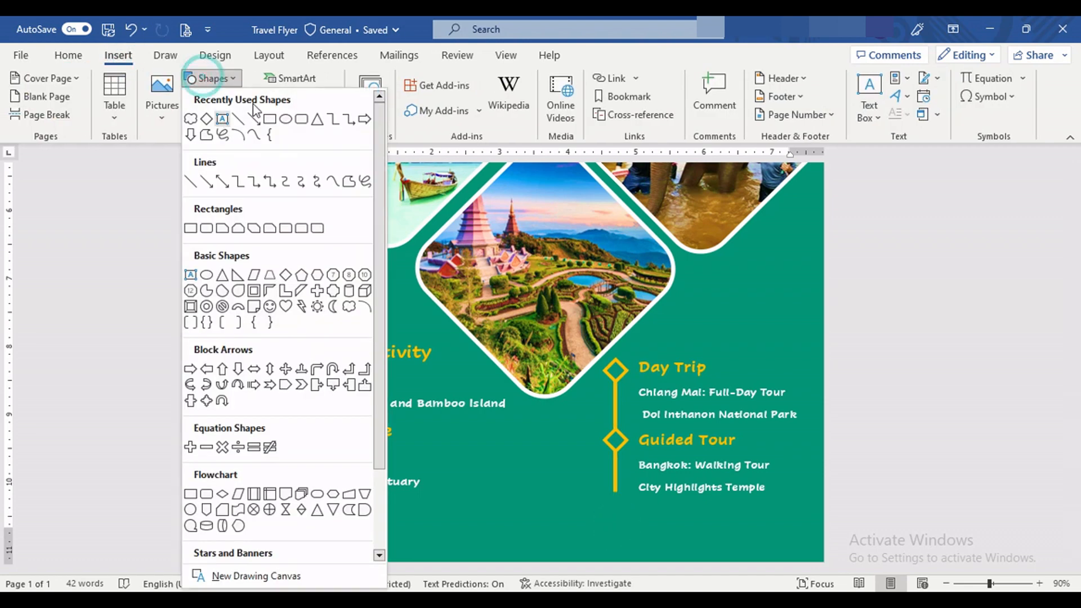
left_click(289, 121)
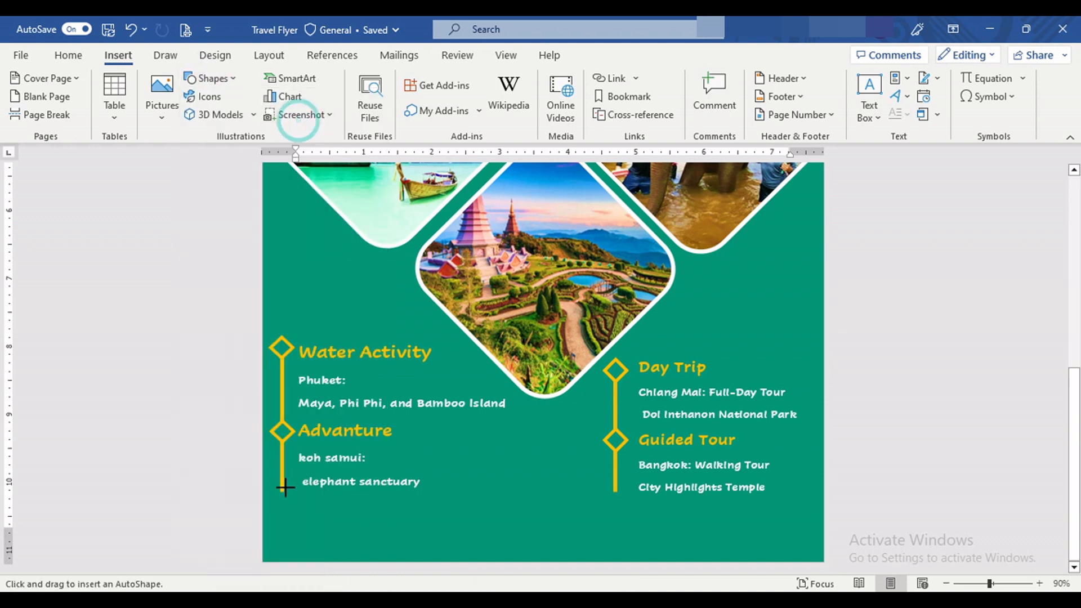
left_click_drag(275, 520, 812, 553)
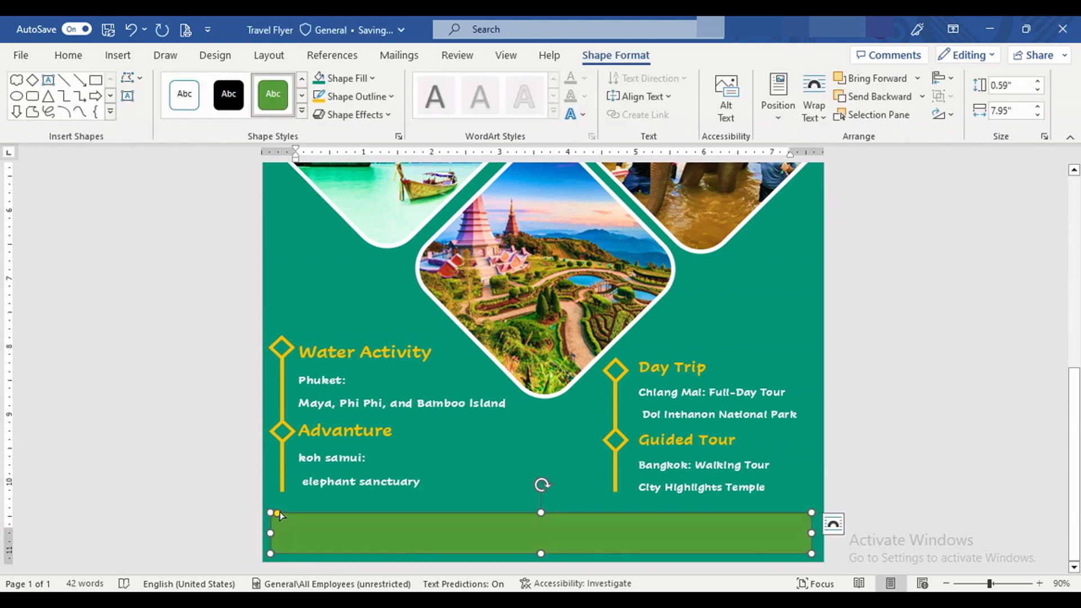
left_click_drag(278, 513, 285, 513)
Step: Give the rounded rectangle a thicker white outline and fill it with the teal-green theme colour that matches the page
left_click(360, 96)
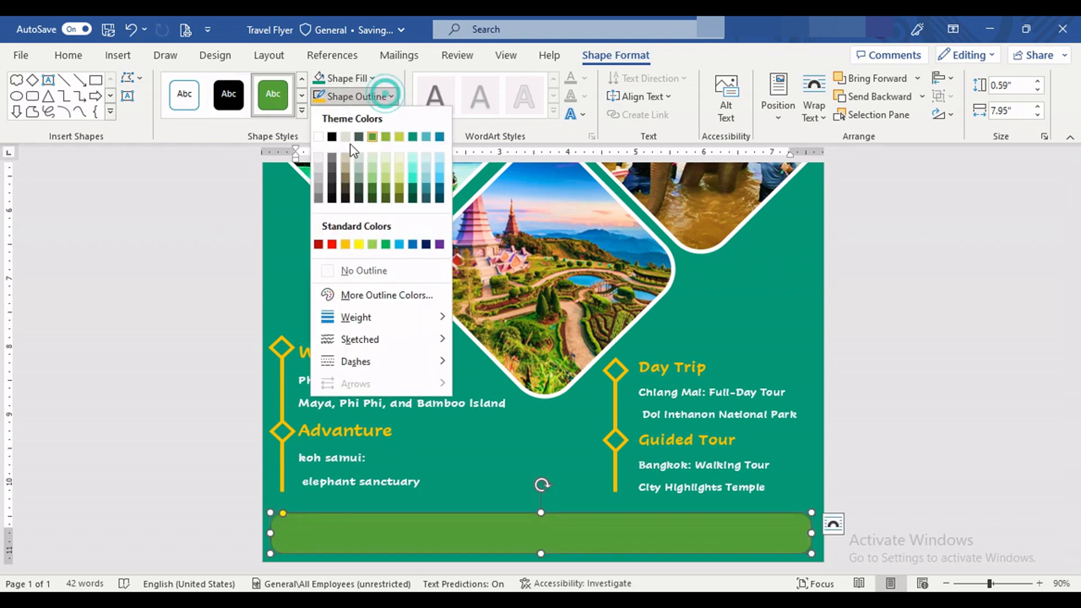
left_click(319, 137)
left_click(387, 96)
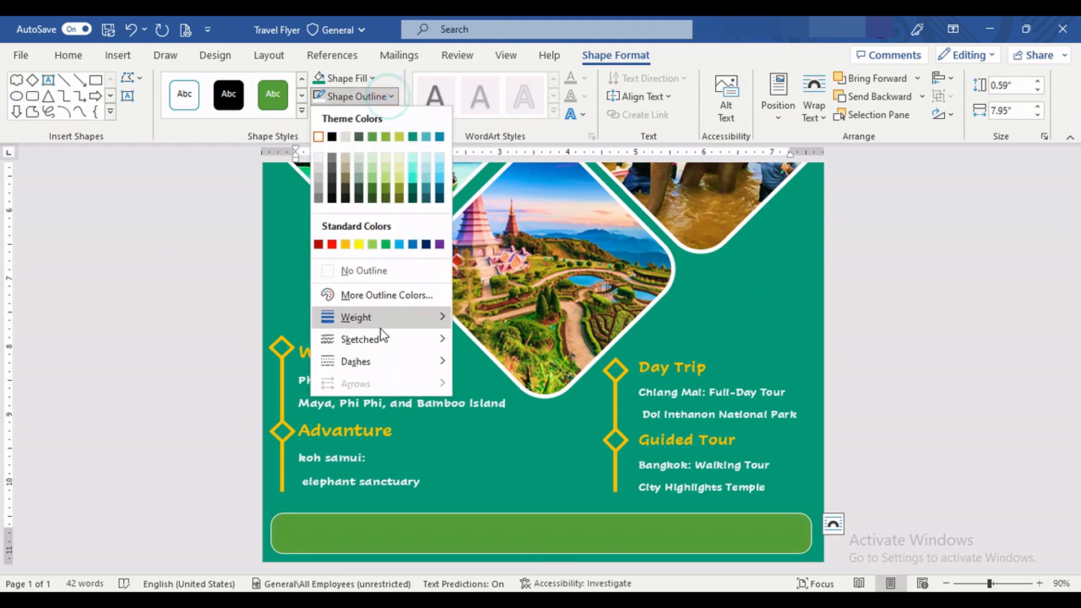
mouse_move(382, 333)
left_click(549, 456)
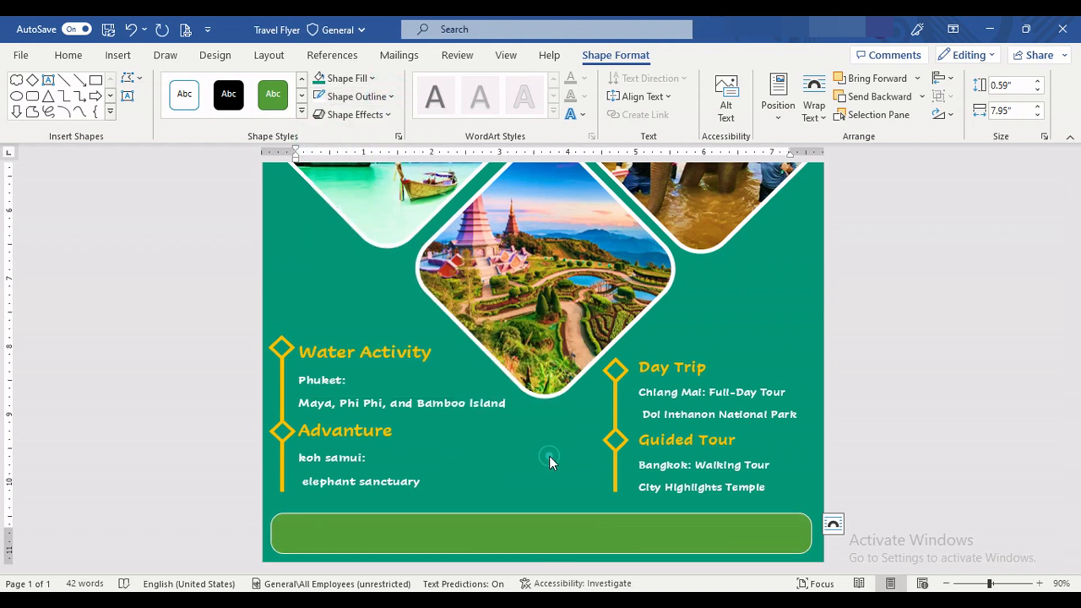
left_click(376, 80)
left_click(416, 119)
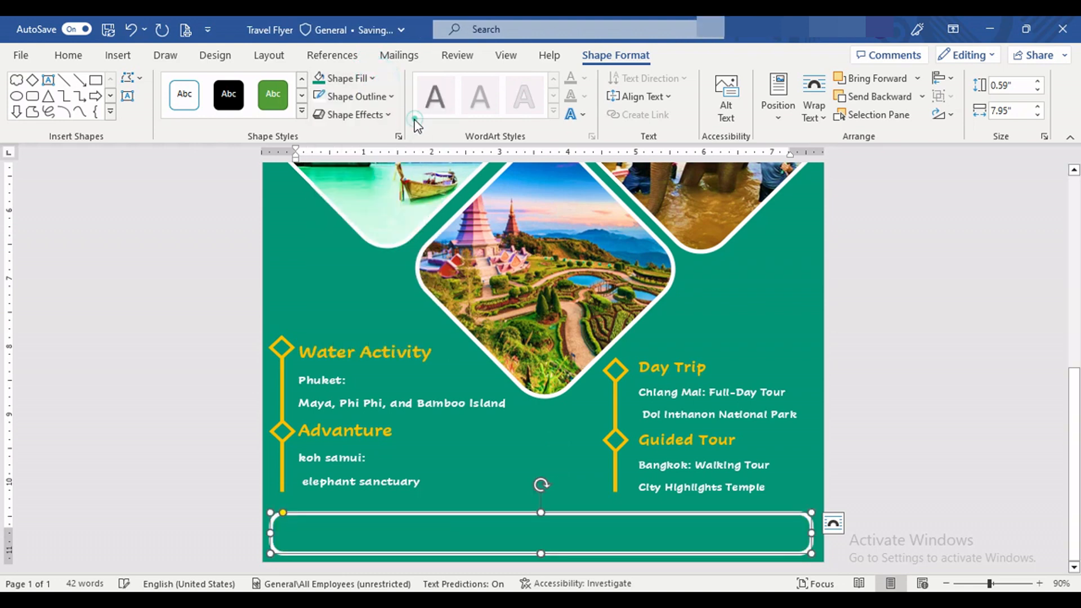
left_click(500, 477)
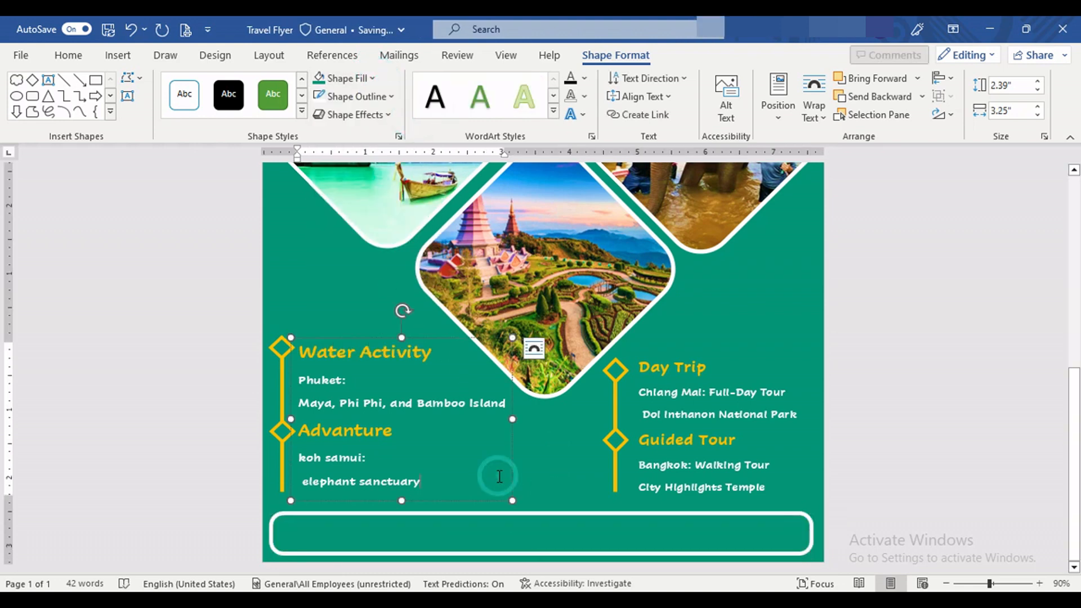
Step: Insert telephone, thin-line globe and bold envelope stock icons, searching the icon library for map and mail
scroll(498, 392, "up", 10)
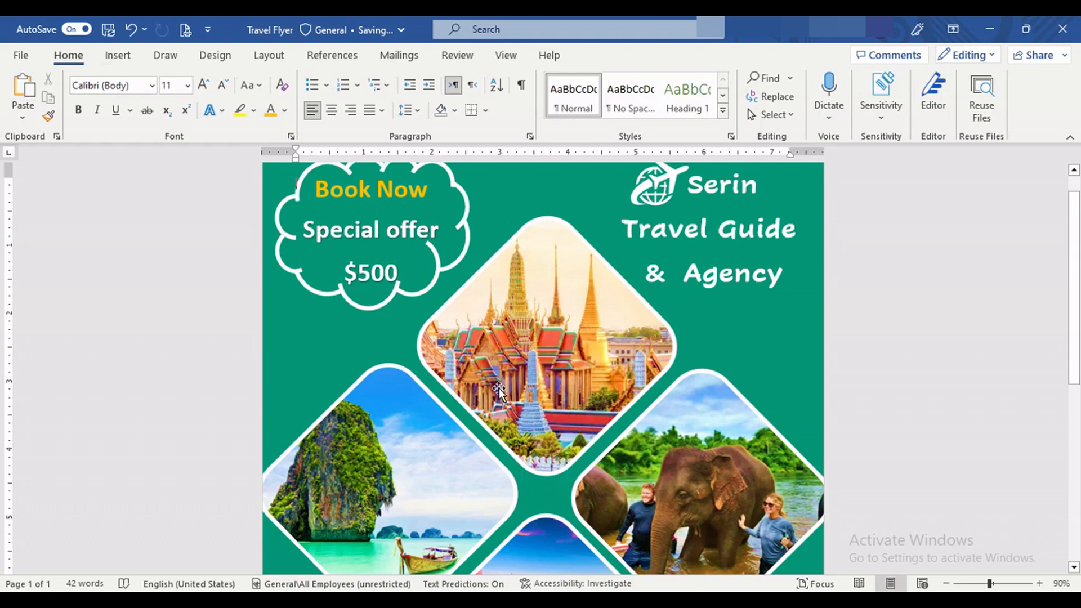
scroll(499, 389, "up", 1)
scroll(499, 389, "down", 10)
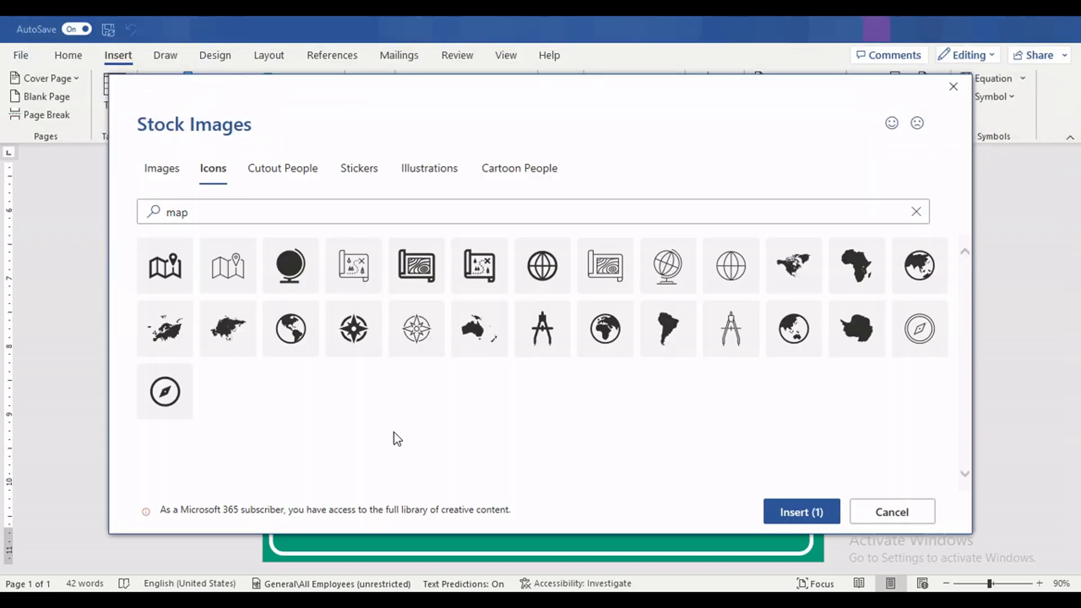
left_click(748, 250)
left_click(265, 212)
left_click_drag(239, 212, 150, 225)
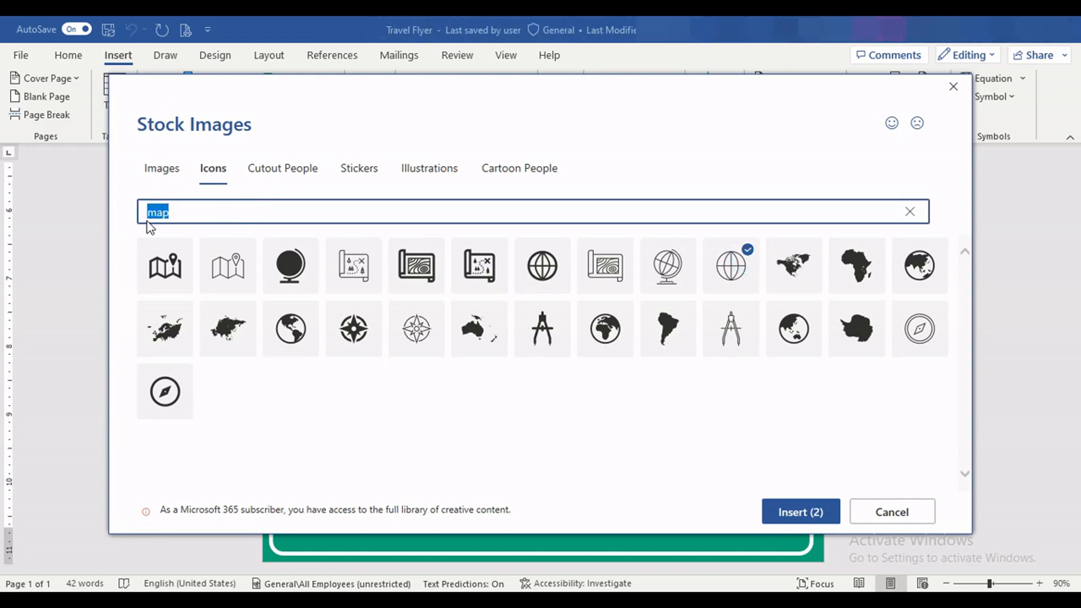
type("m")
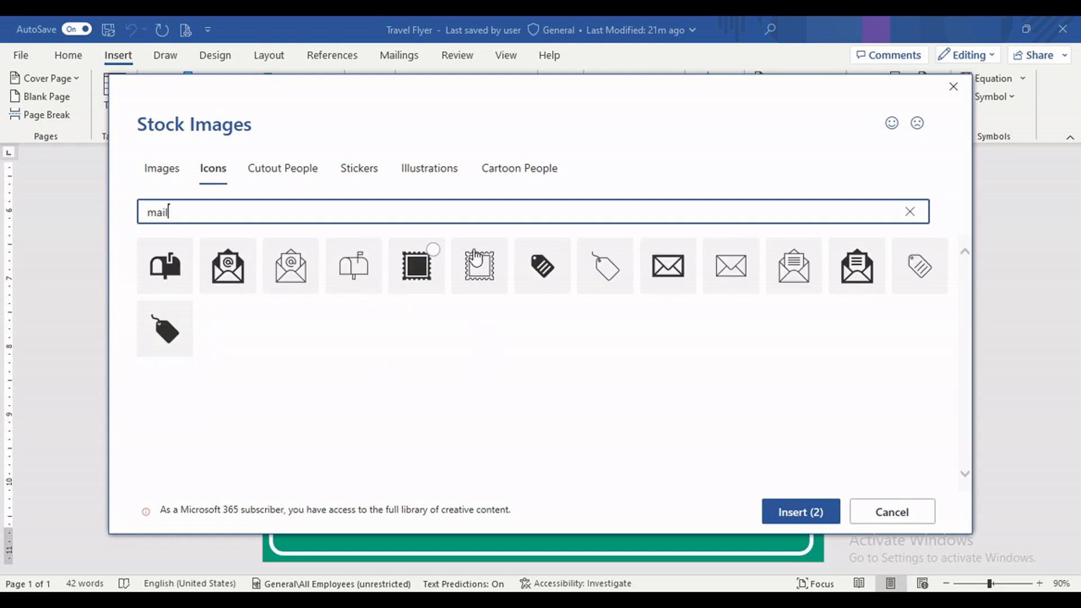
left_click(685, 248)
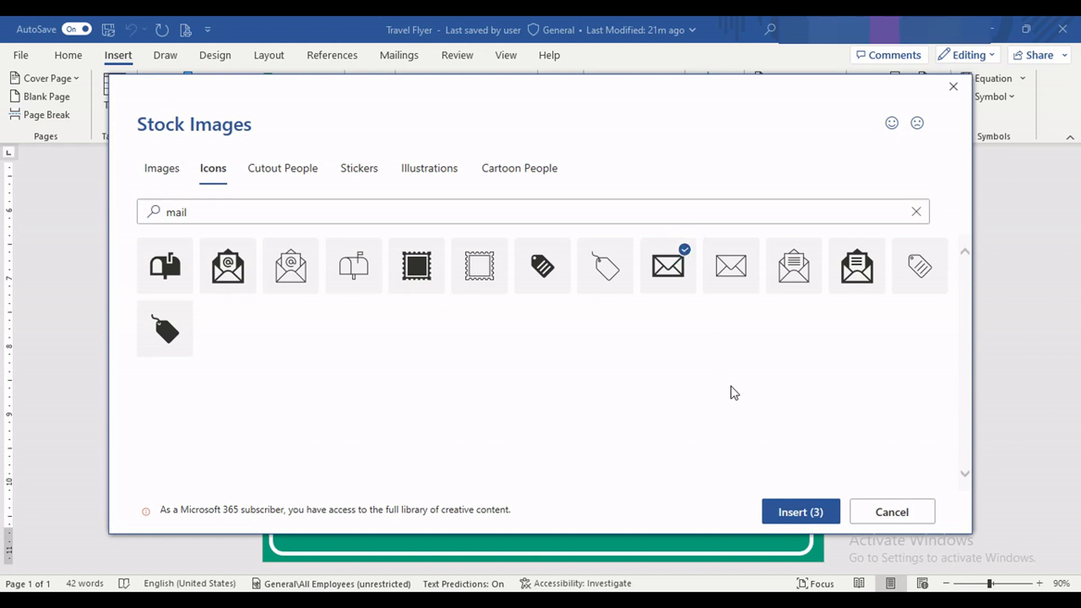
left_click(801, 512)
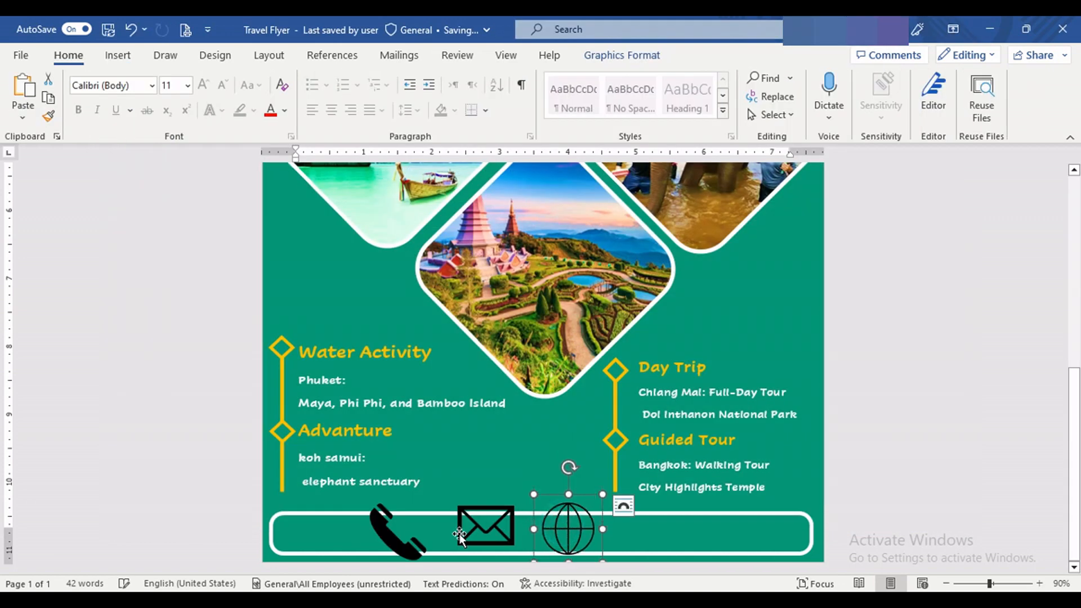
Step: Line up the phone, envelope and globe icons over the rounded bar and fill all three with white
left_click_drag(391, 542, 397, 535)
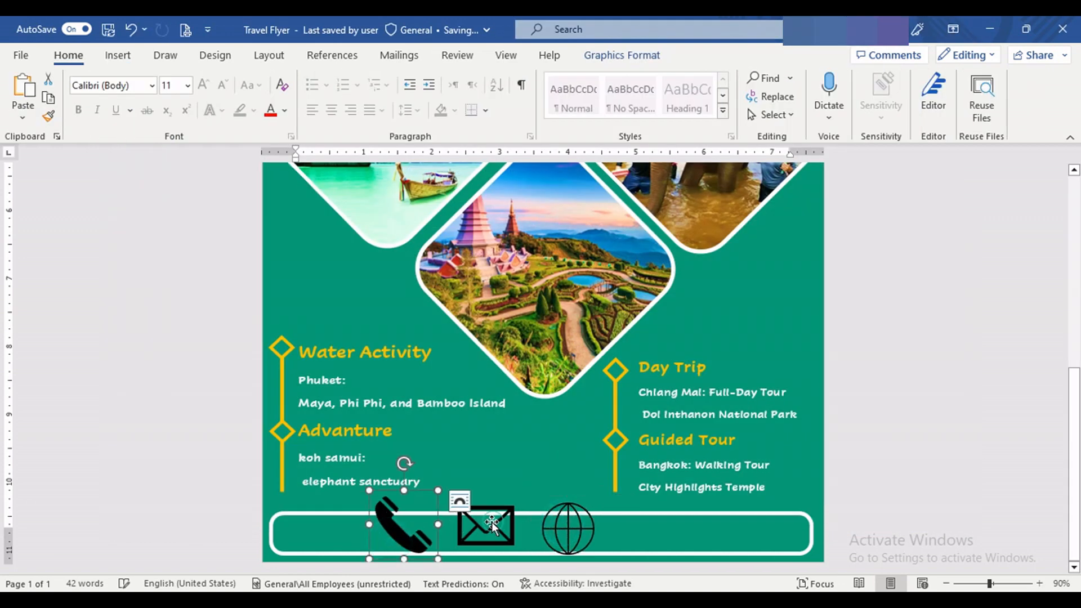
left_click_drag(491, 524, 484, 526)
left_click_drag(568, 539, 558, 535)
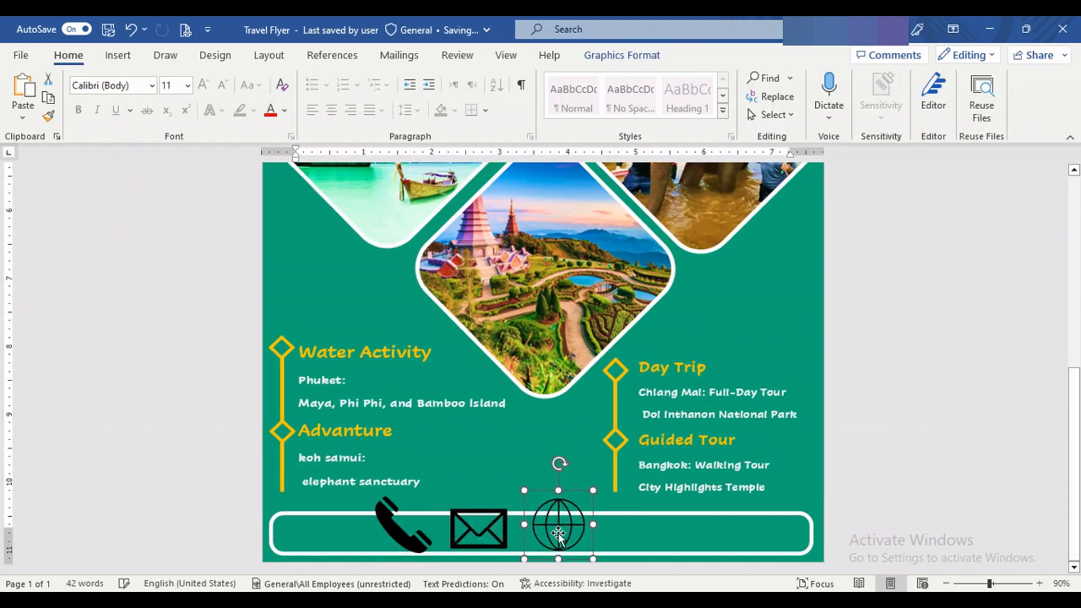
left_click(494, 527, "shift")
left_click(412, 540, "shift")
left_click(628, 57)
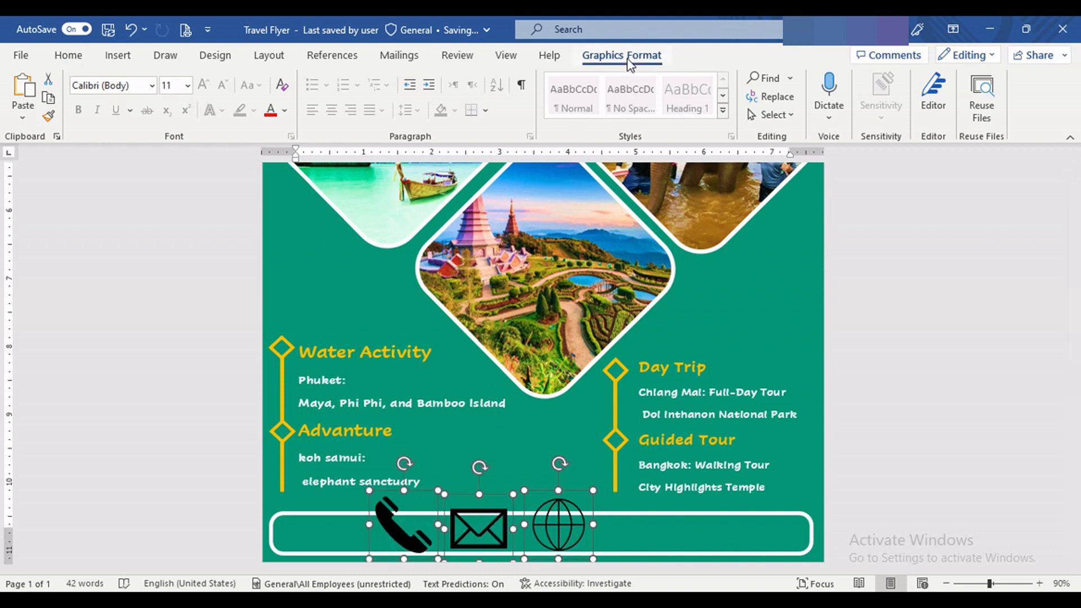
left_click(476, 78)
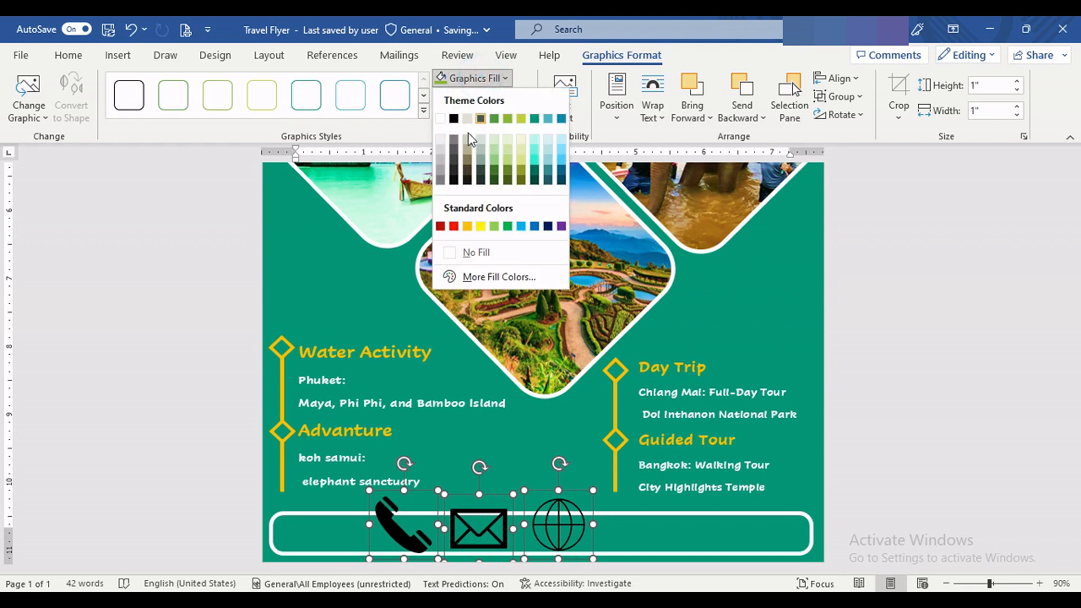
left_click(440, 118)
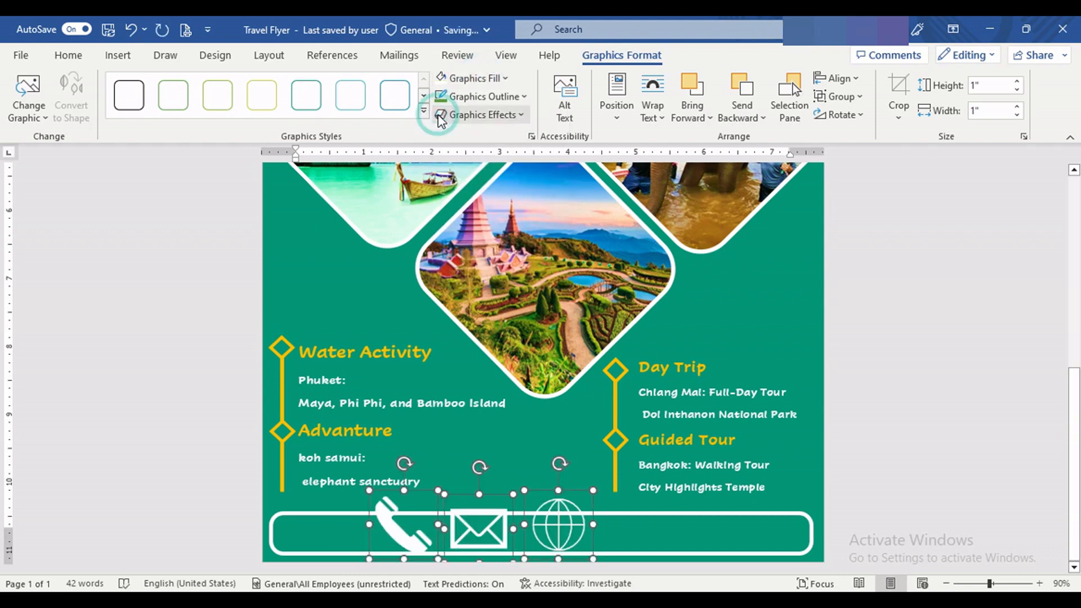
Step: Shrink the three icons to about 0.57" and space them along the inside of the rounded bar in phone, envelope, globe order
left_click_drag(370, 491, 418, 515)
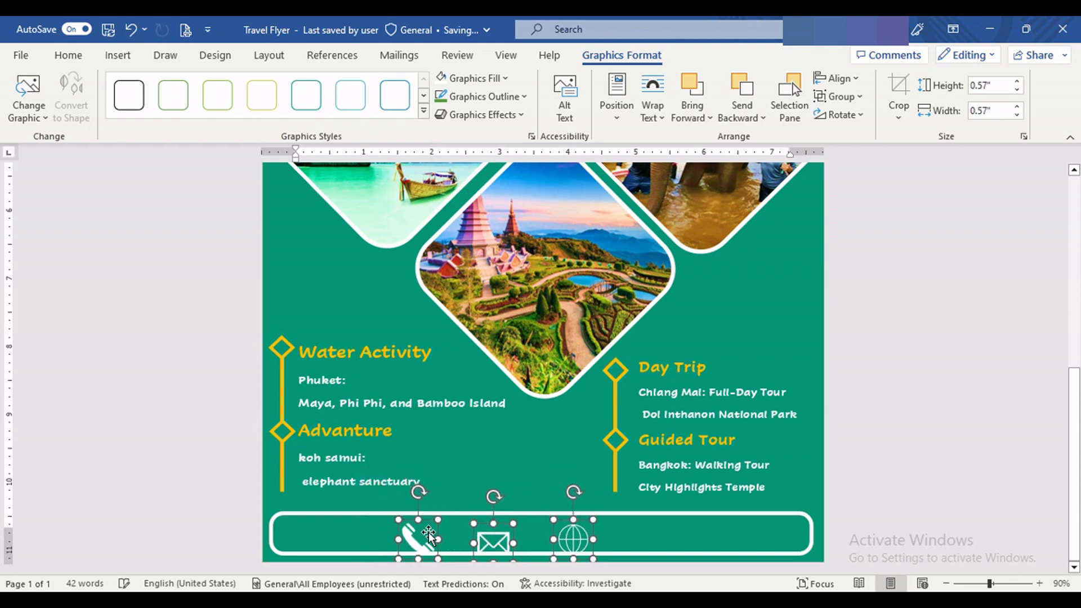
left_click(371, 548)
left_click_drag(417, 539, 301, 534)
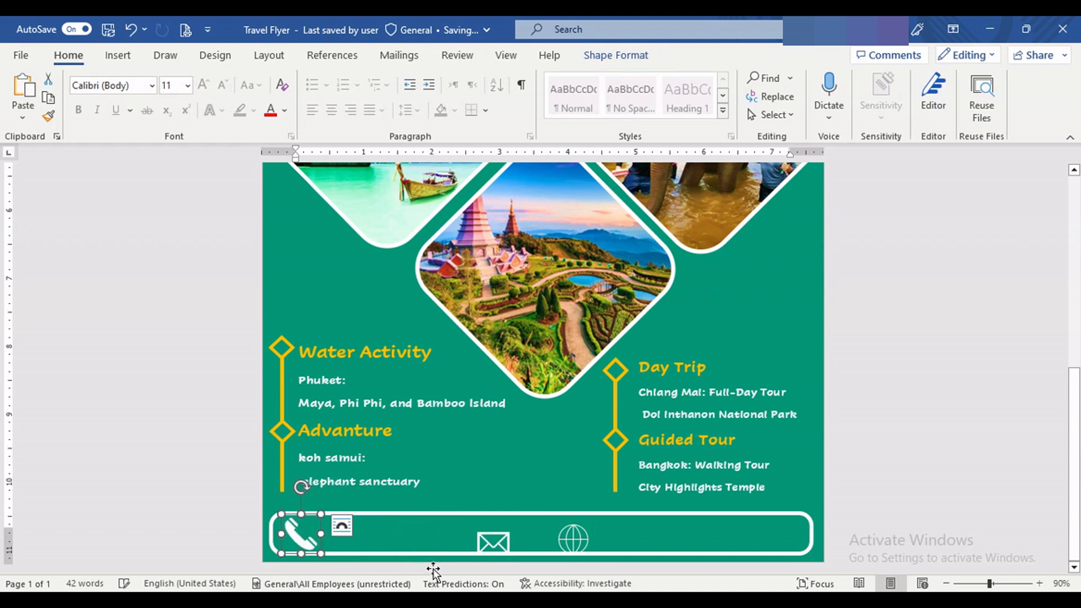
left_click_drag(494, 542, 478, 532)
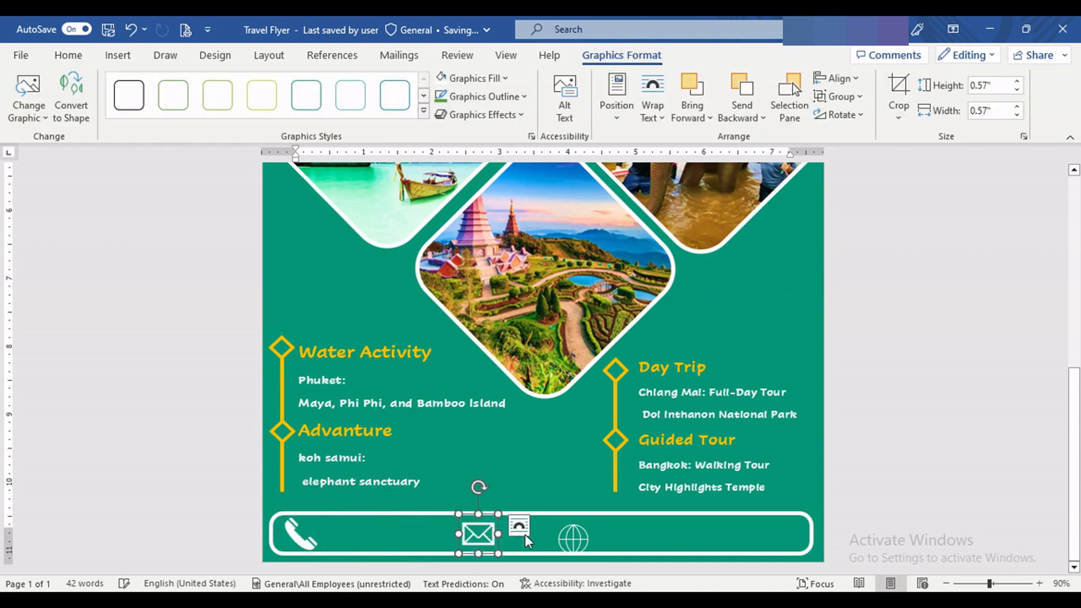
left_click_drag(573, 532, 648, 527)
left_click(457, 476)
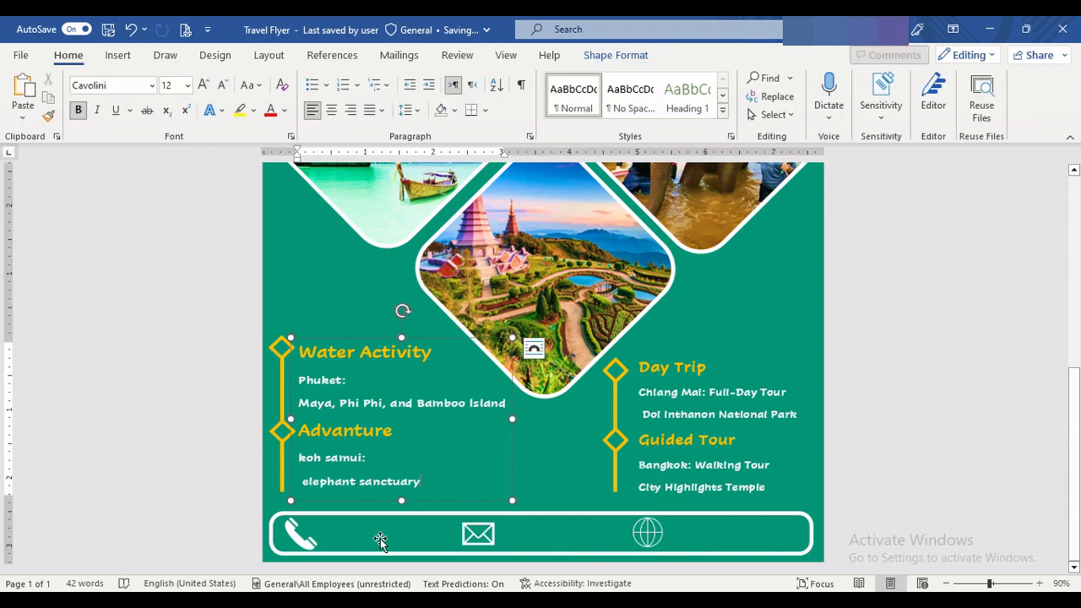
Step: Insert black WordArt over the rounded contact bar beside the phone icon and replace its placeholder with the agency's phone number
left_click(118, 55)
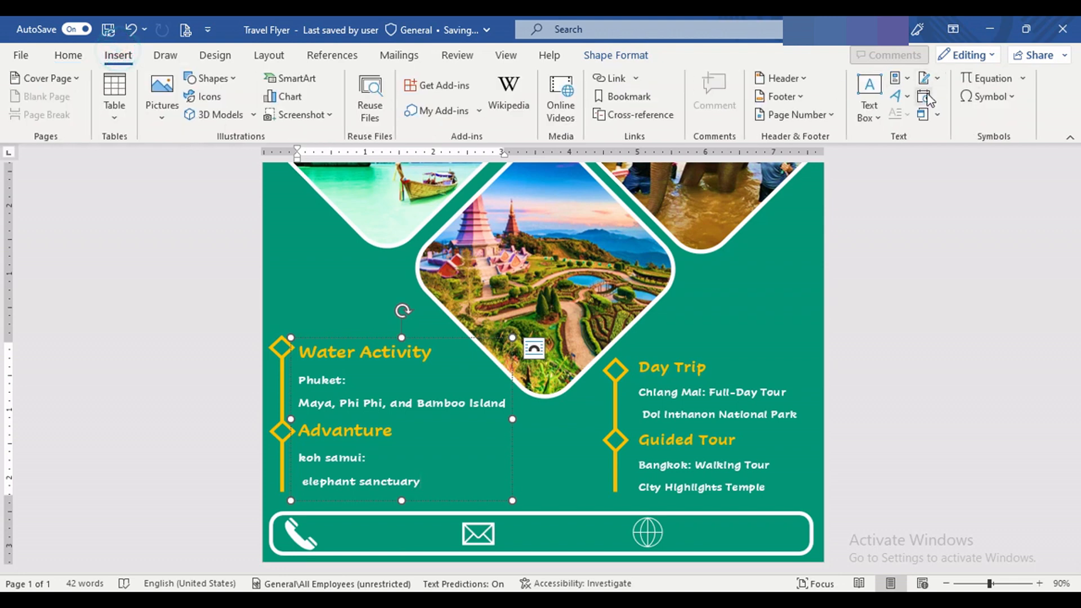
left_click(898, 93)
left_click(877, 135)
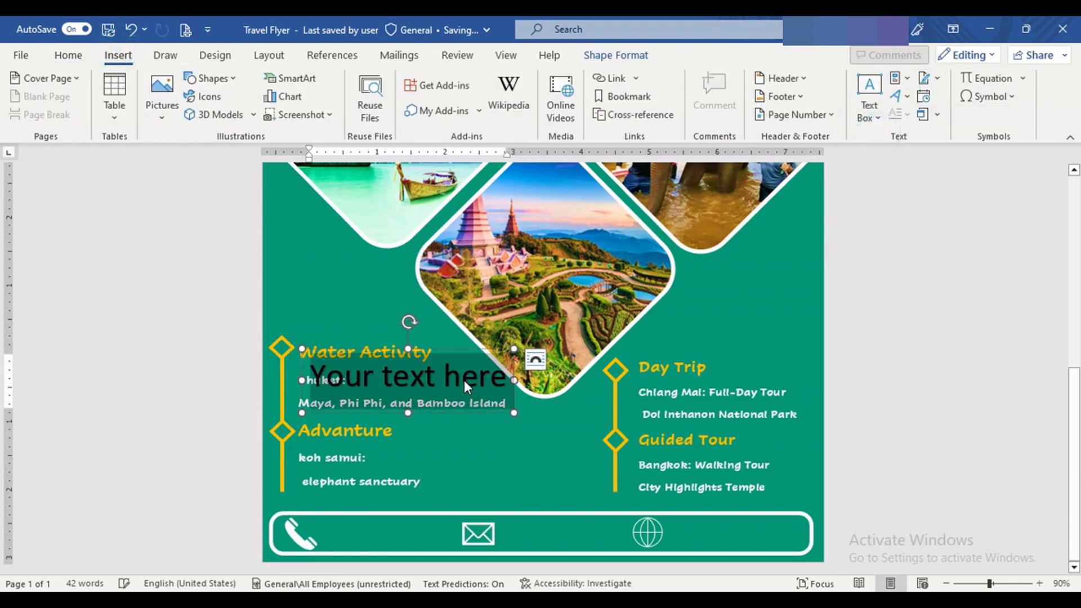
left_click_drag(454, 342, 455, 506)
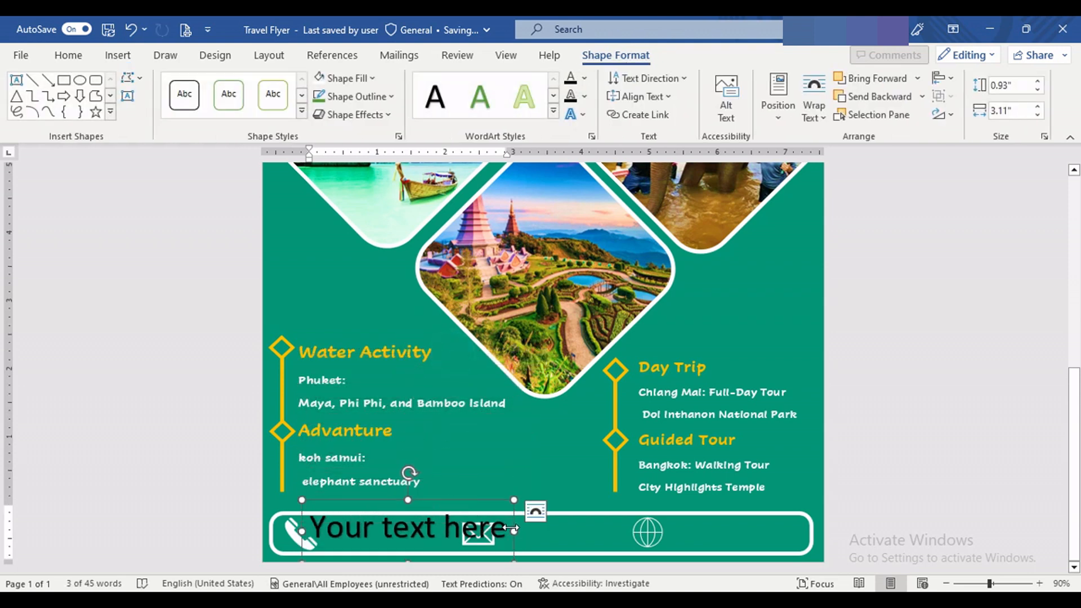
left_click_drag(514, 531, 309, 529)
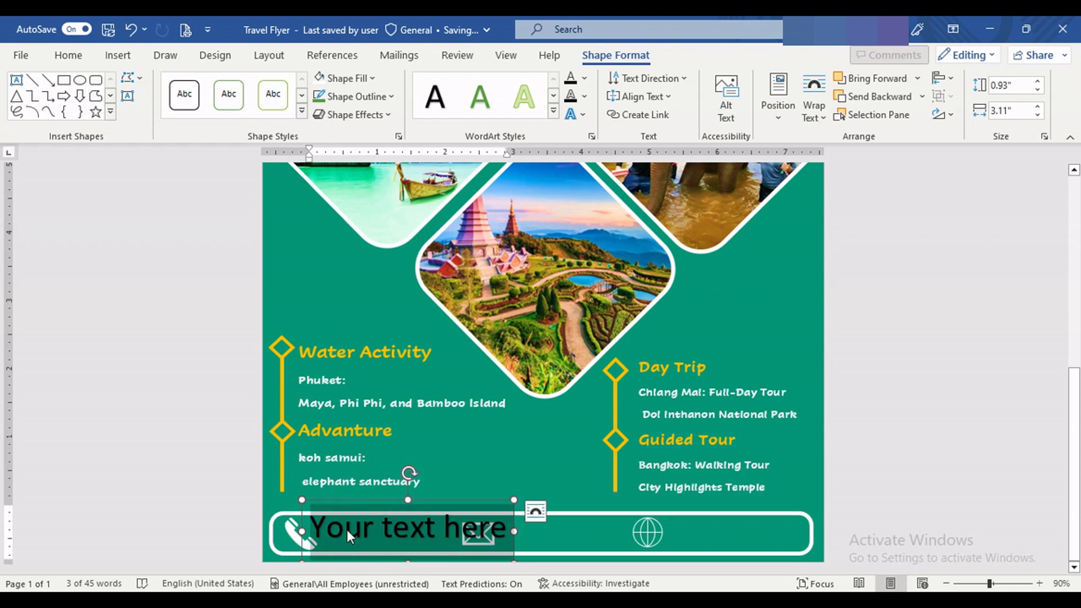
key("Delete")
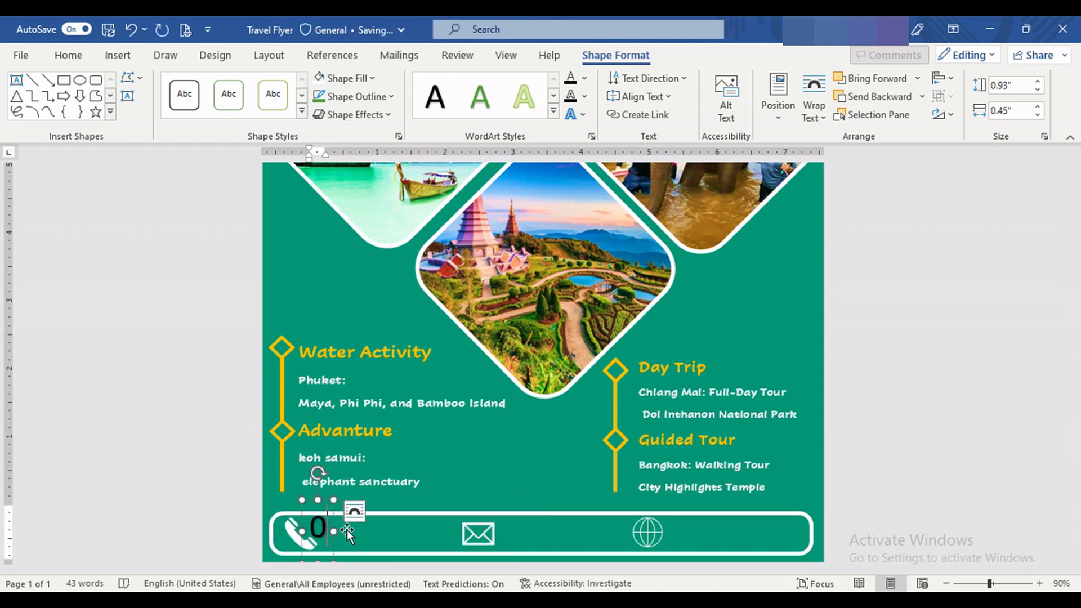
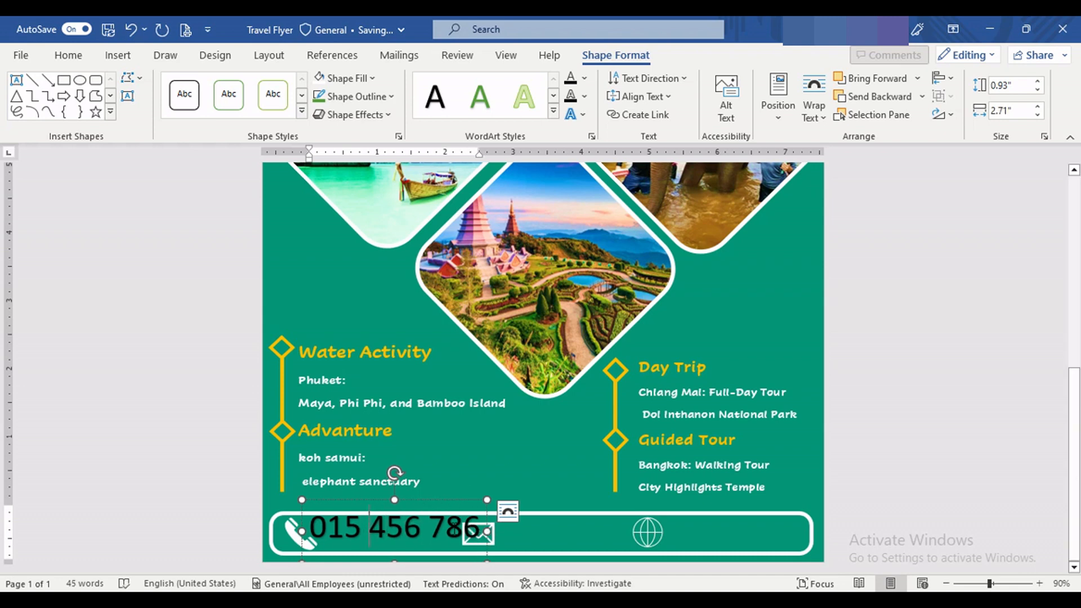
Step: Reduce the phone number text to 26 pt and colour it white
triple_click(389, 534)
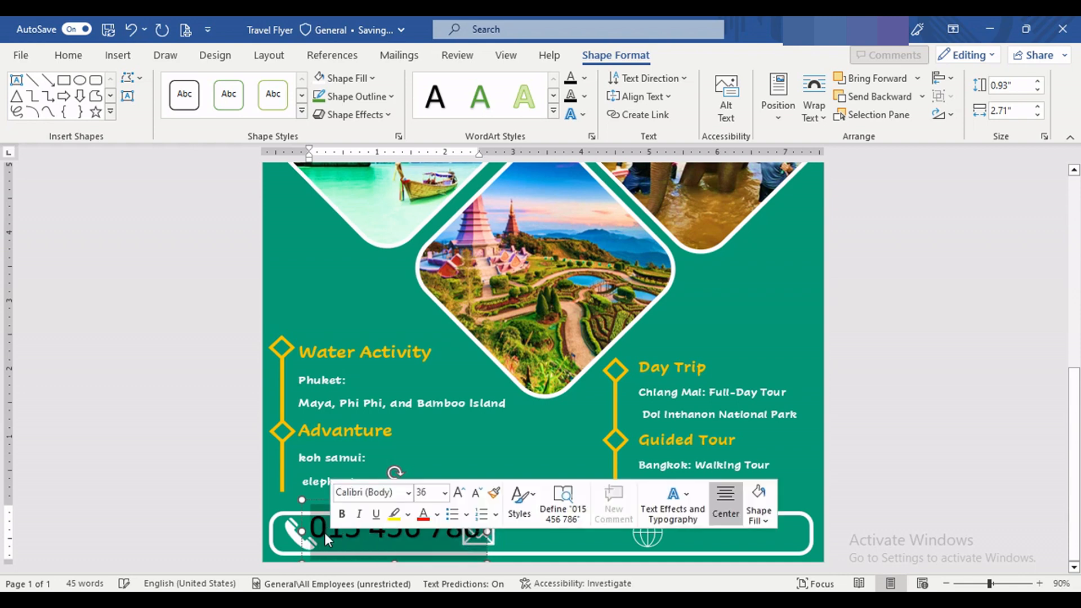
left_click(475, 494)
left_click(476, 494)
left_click(422, 514)
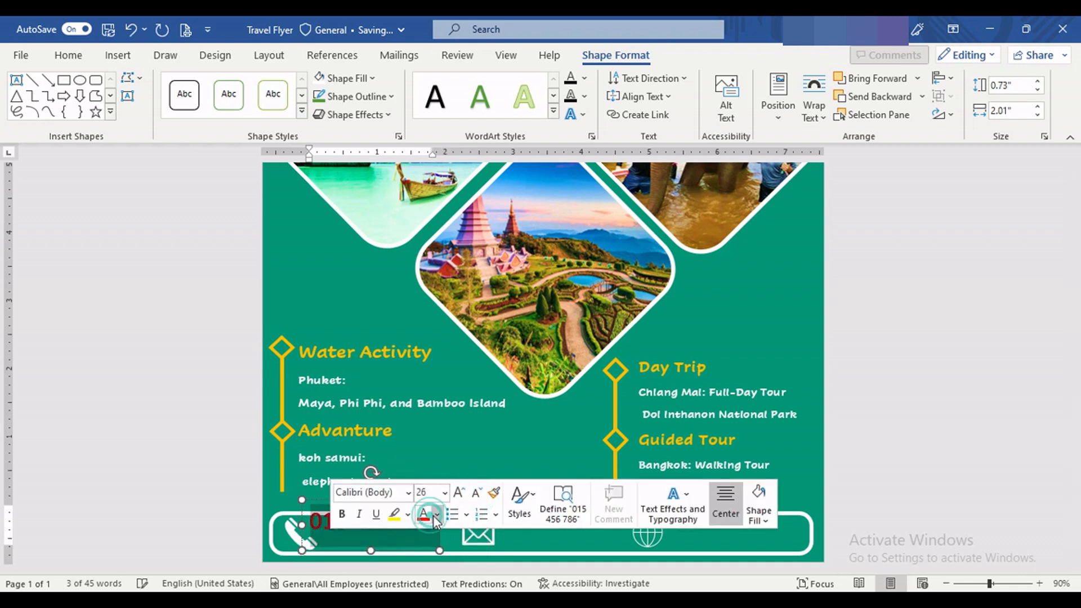
left_click(437, 514)
left_click(423, 337)
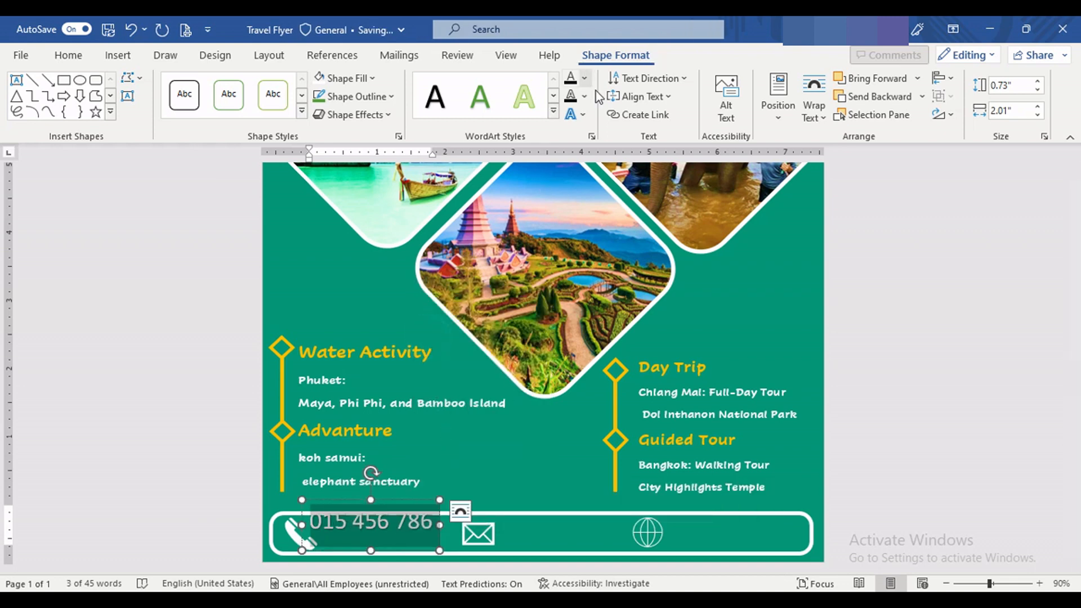
Step: Remove the shadow effect from the phone number and place it inside the bar just after the phone icon
left_click(574, 114)
mouse_move(619, 146)
left_click(698, 145)
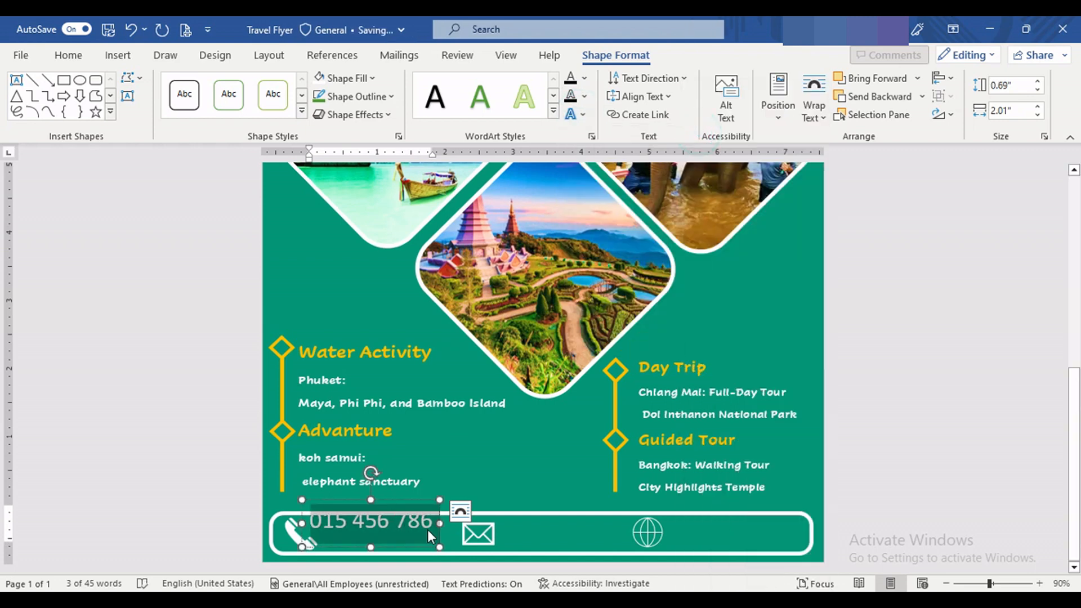
left_click_drag(405, 497, 420, 508)
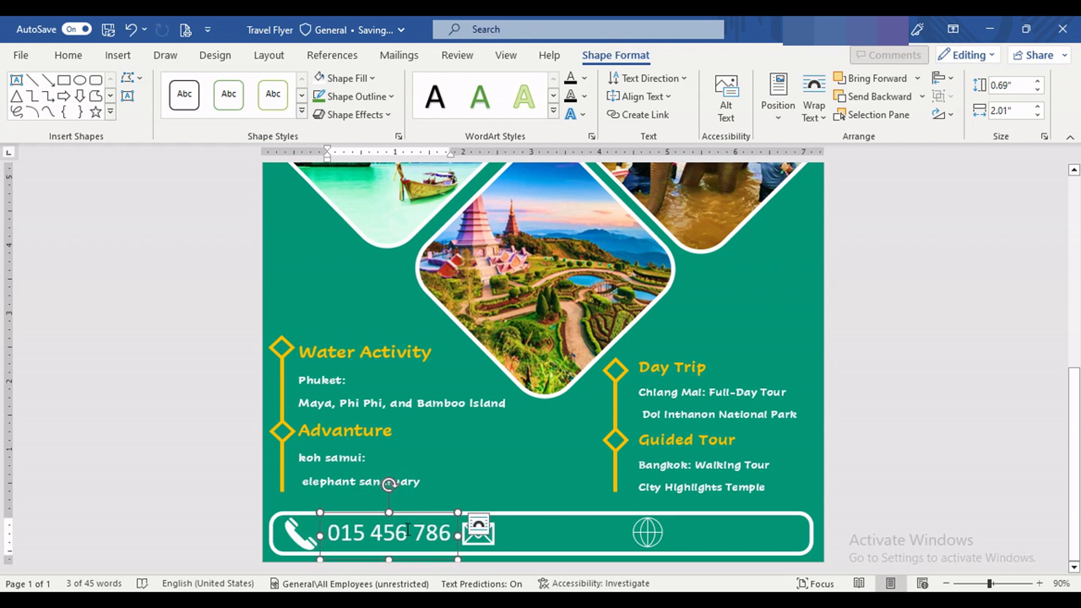
Step: Duplicate the phone number text beside the envelope icon and replace the copy's text with the contact e-mail address
left_click_drag(415, 523, 575, 524)
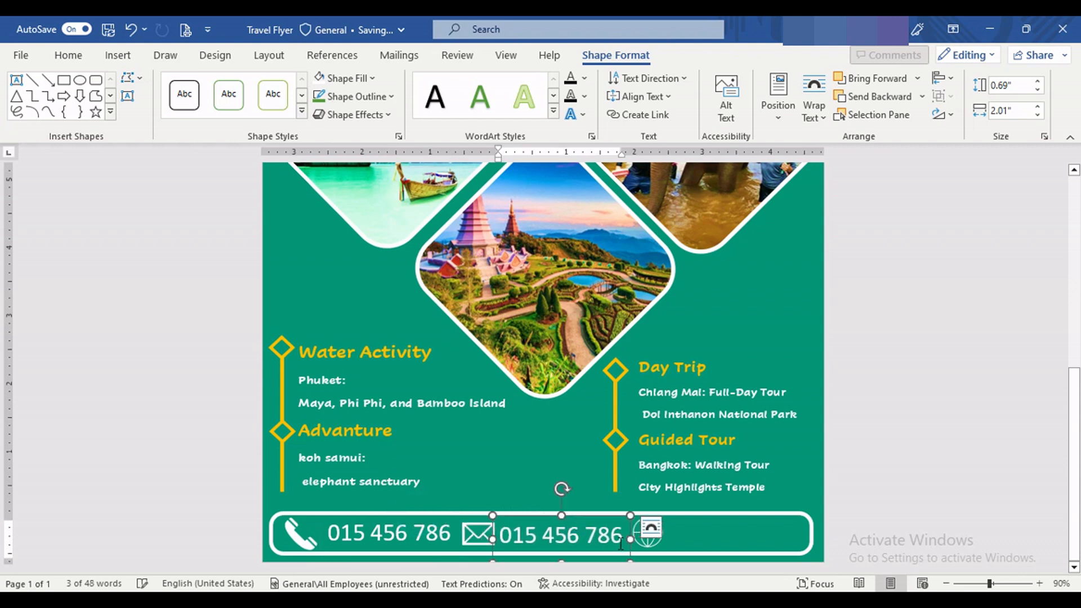
left_click_drag(629, 535, 524, 536)
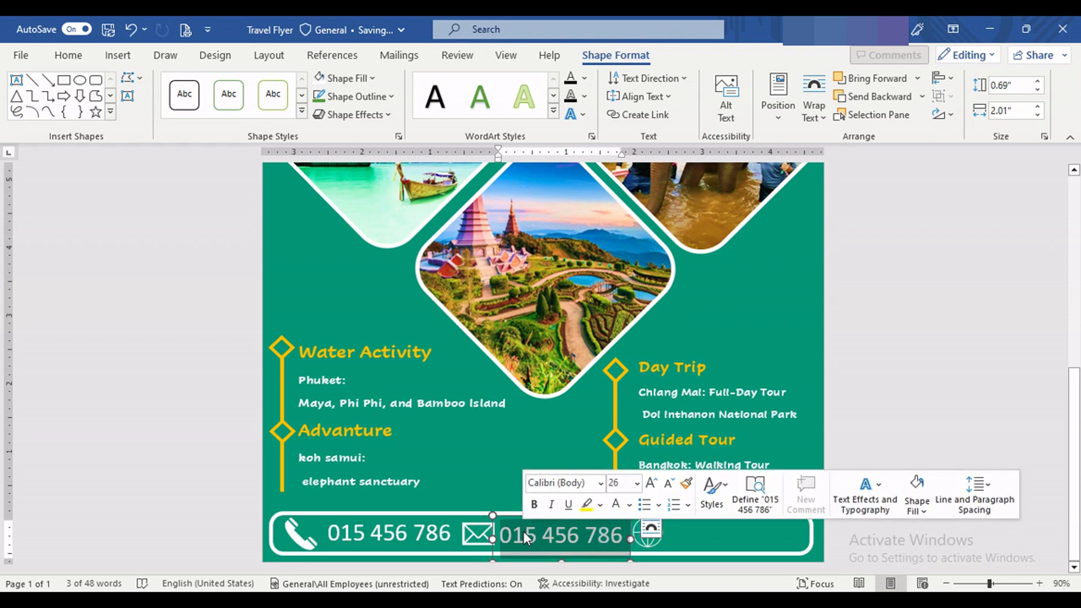
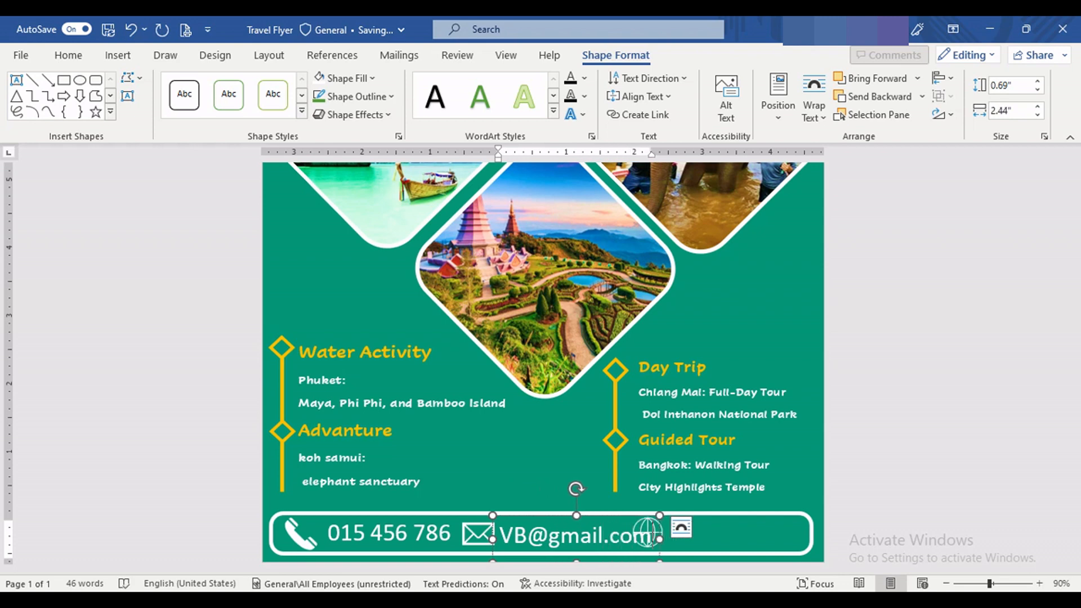
Step: Reduce the whole e-mail address to 22 pt so it fits between the envelope and globe icons
key("shift+Left")
key("shift+Left")
key("shift+Left")
key("shift+Left")
key("shift+Left")
key("shift+Left")
key("shift+Left")
key("shift+Left")
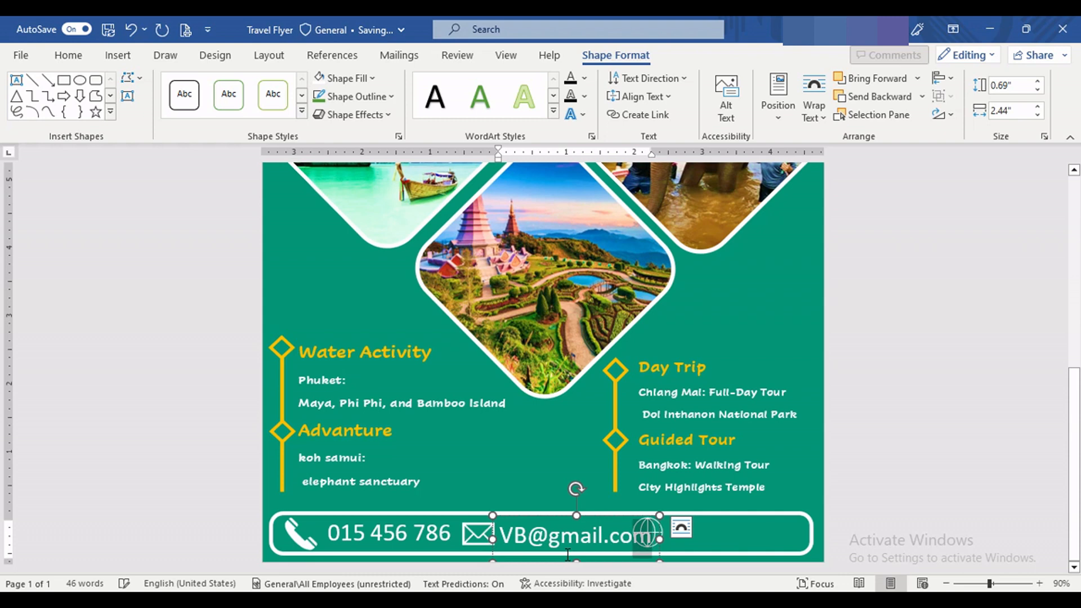
key("shift+Left")
key("shift+Left")
key("shift+Left")
key("shift+Left")
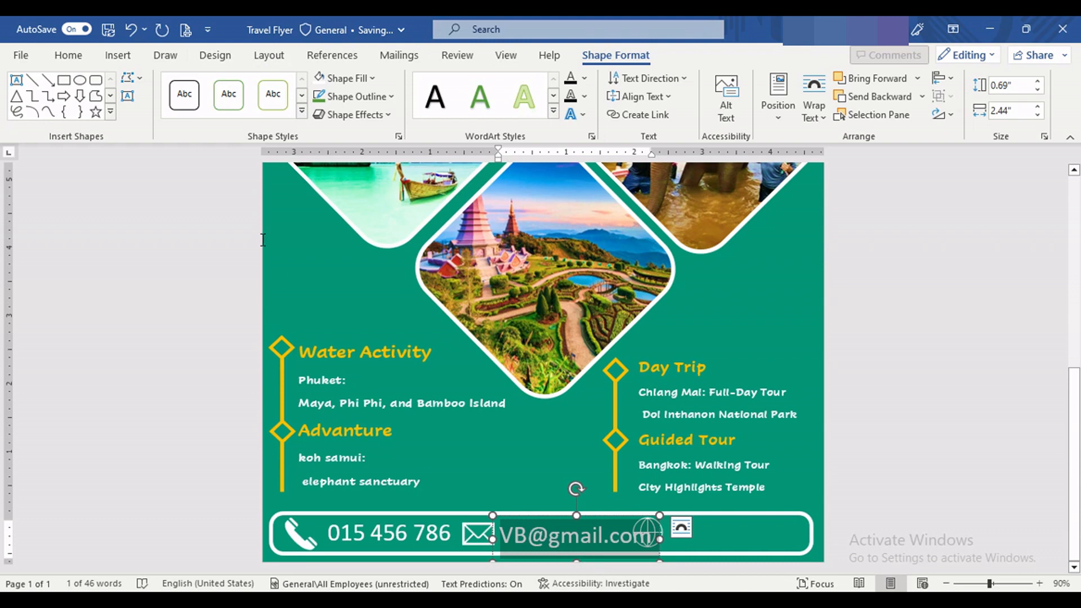
left_click(69, 54)
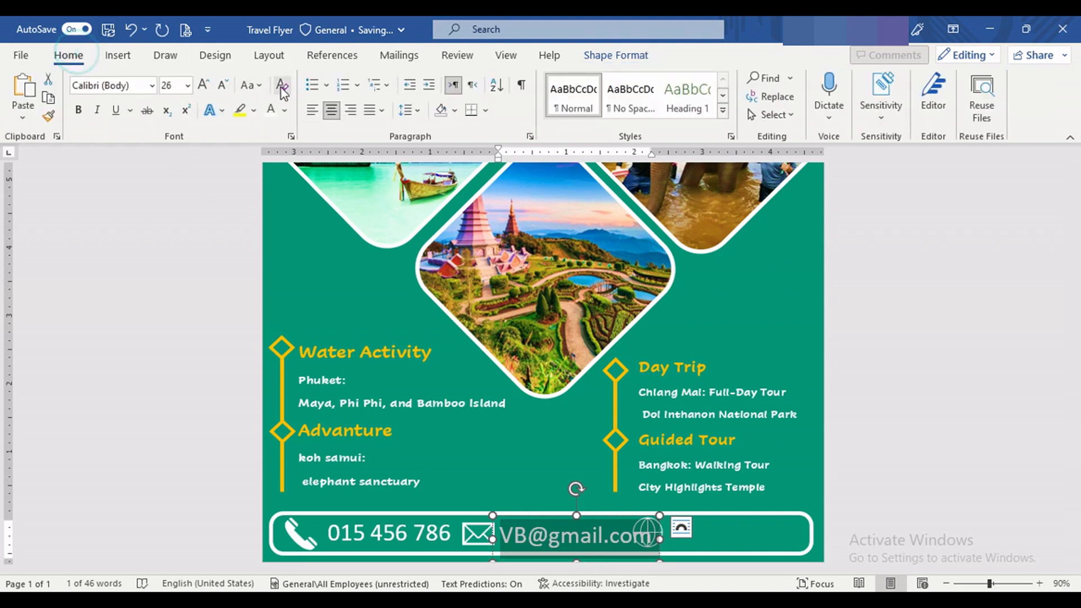
left_click(227, 92)
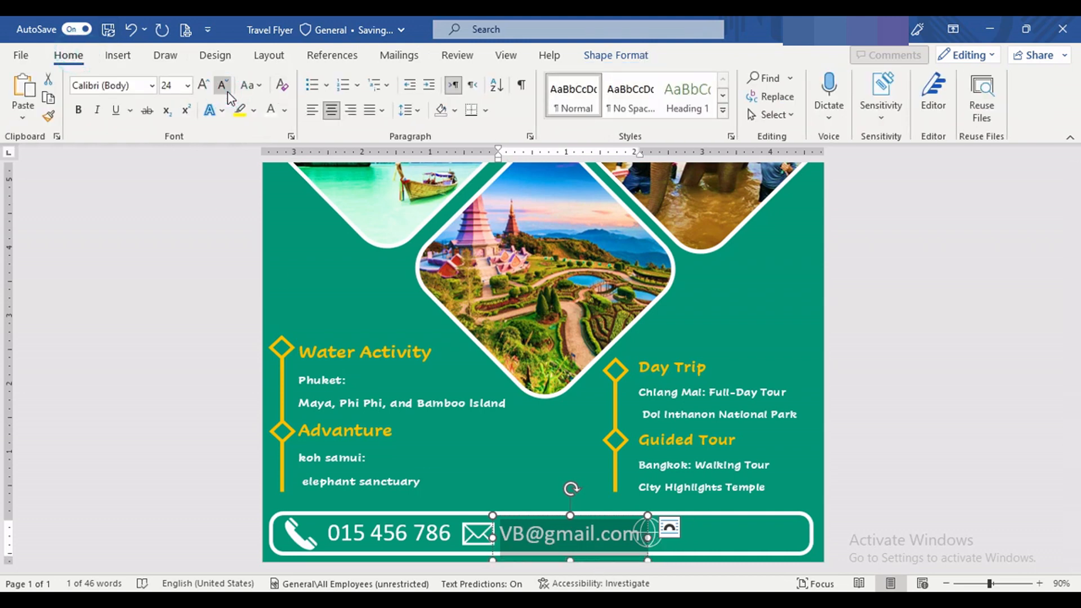
left_click(223, 85)
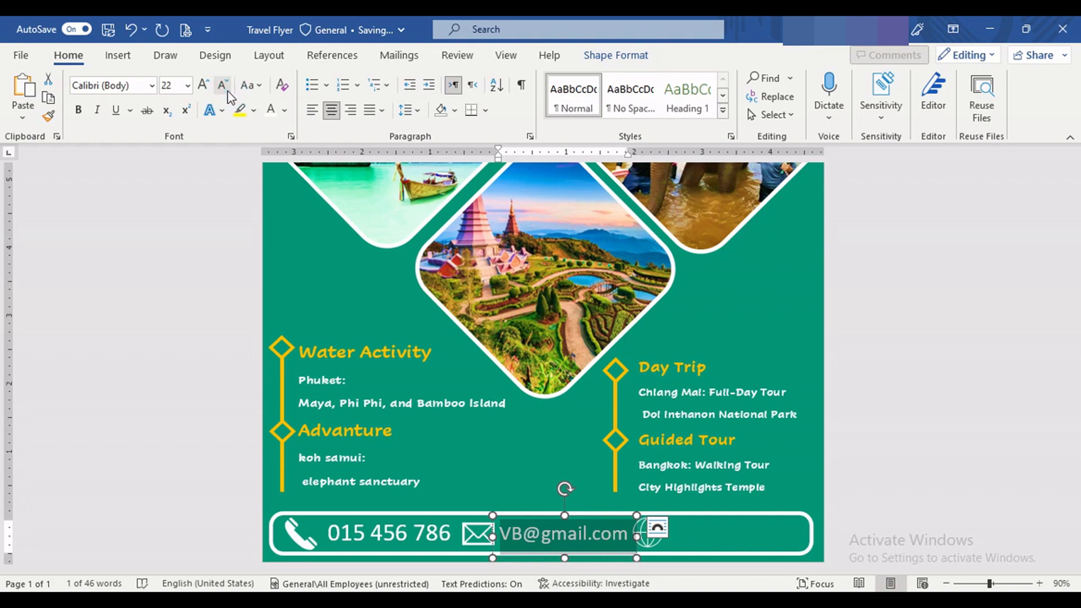
left_click(529, 438)
scroll(616, 415, "down", 5)
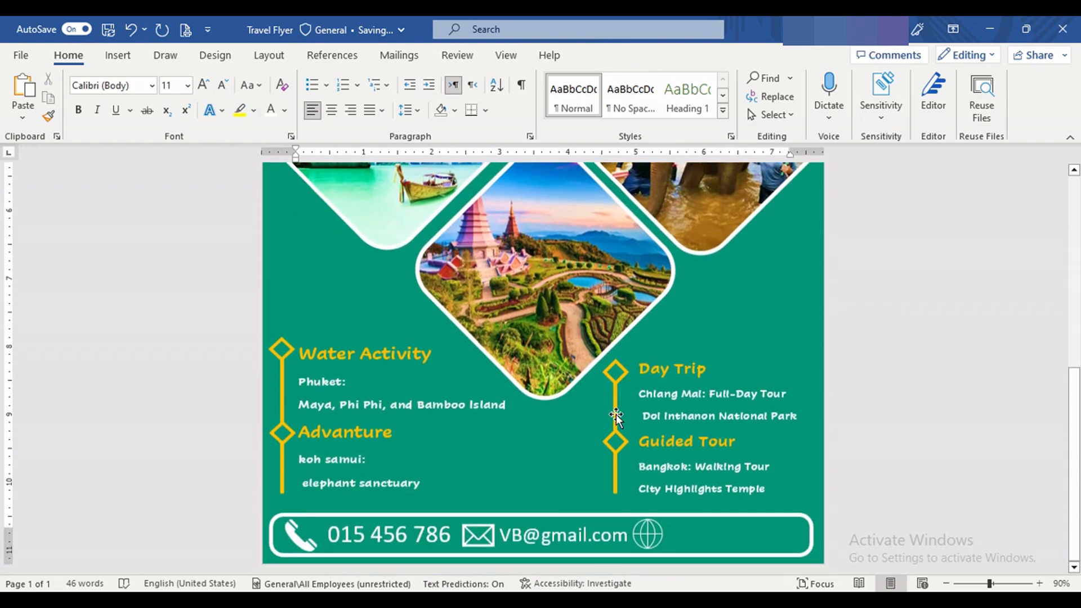
left_click(553, 535)
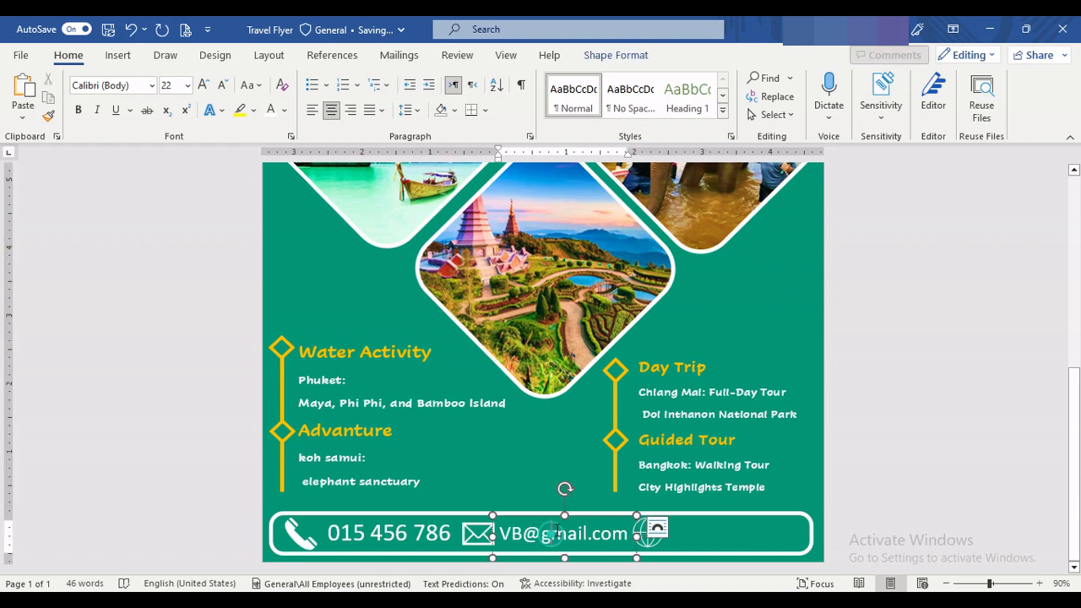
left_click_drag(586, 517, 694, 543)
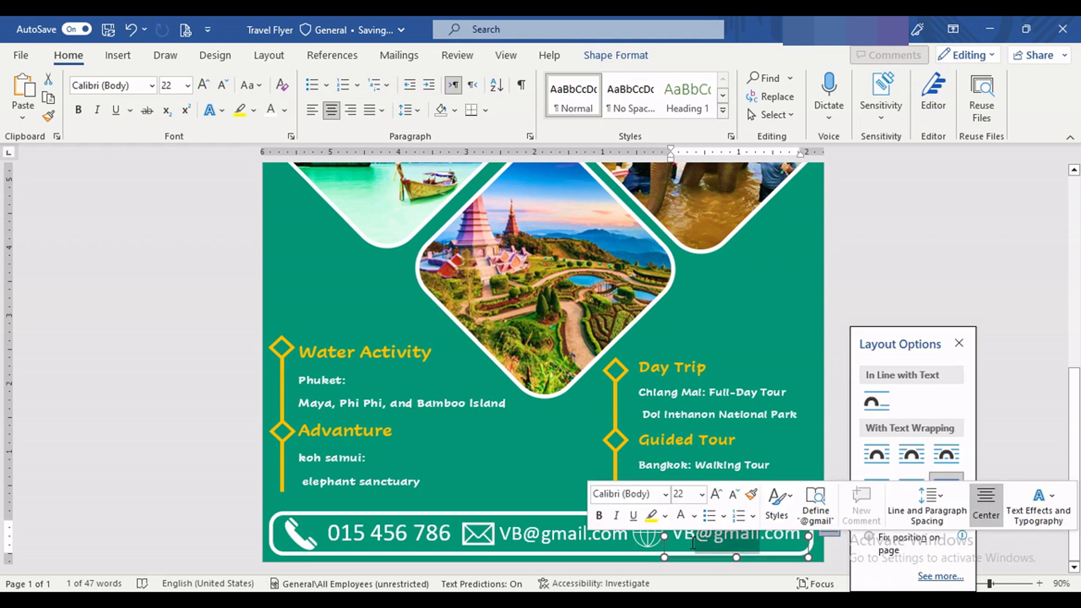
key("Delete")
left_click(675, 540)
type("w")
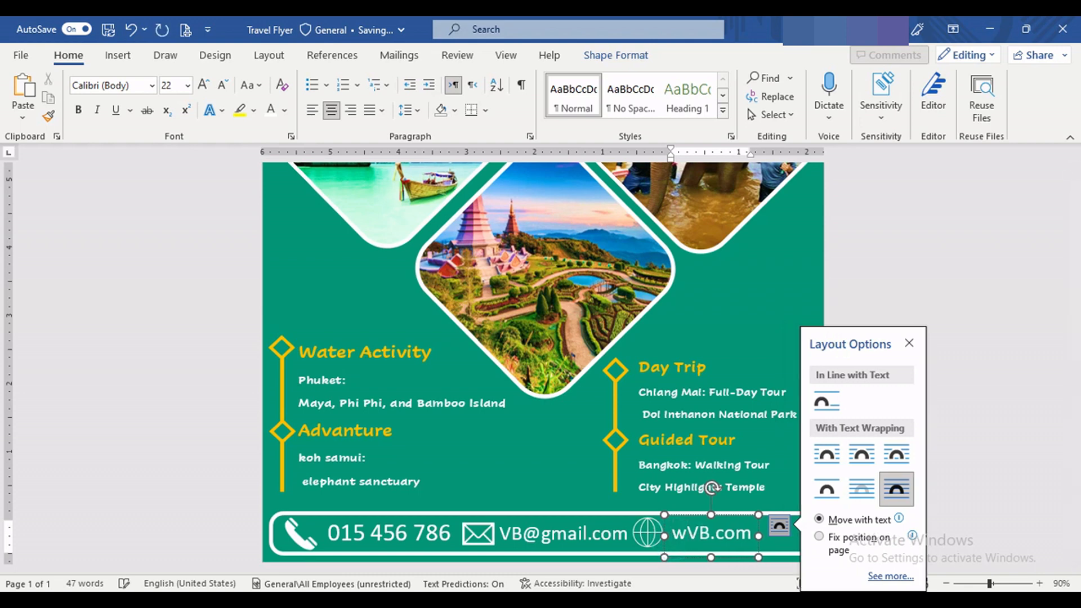
type("ww")
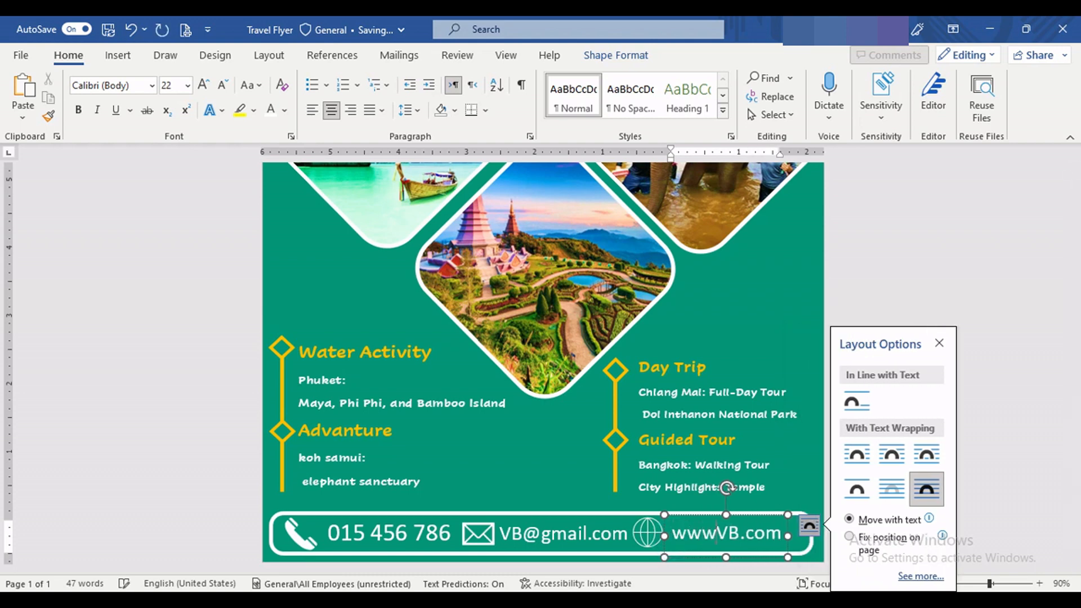
type(".")
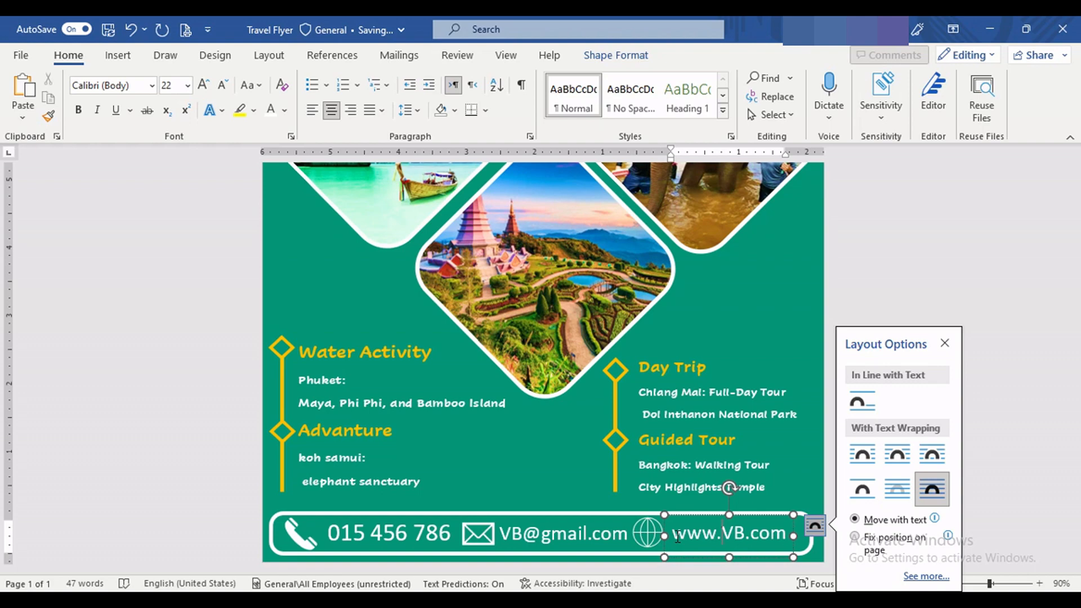
double_click(719, 519)
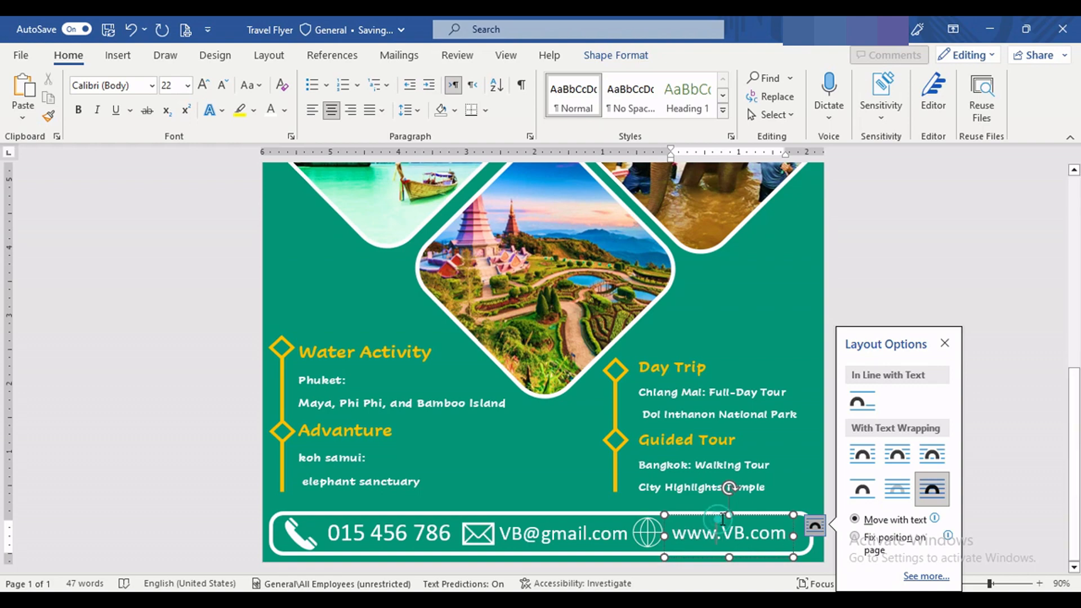
Step: Look over the flyer from its beginning and reduce the phone number in the contact bar to 24 pt
key("ctrl+Home")
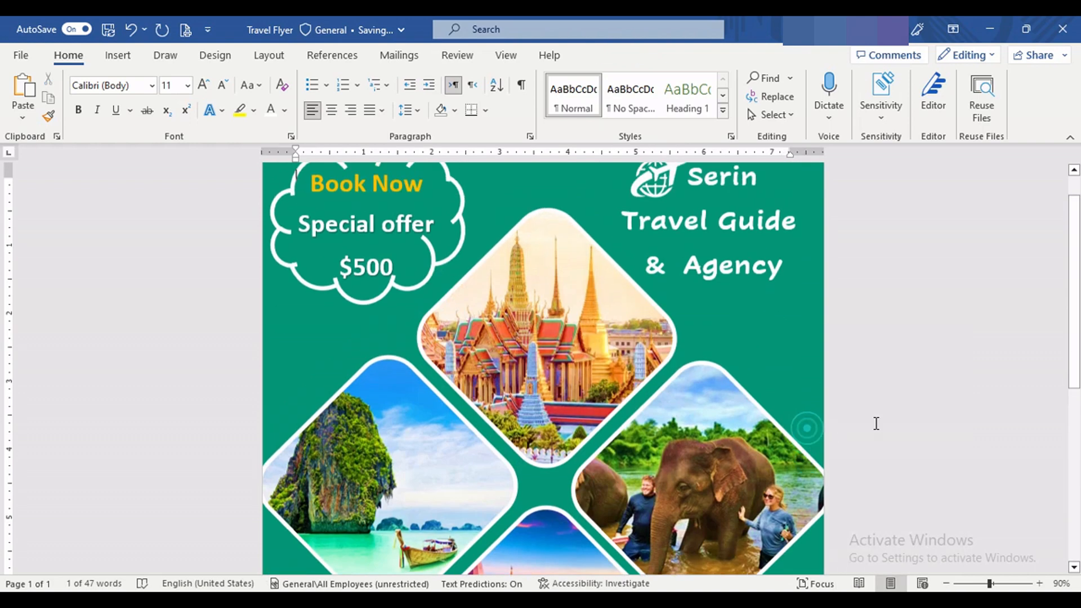
scroll(884, 482, "down", 10)
scroll(488, 563, "down", 3)
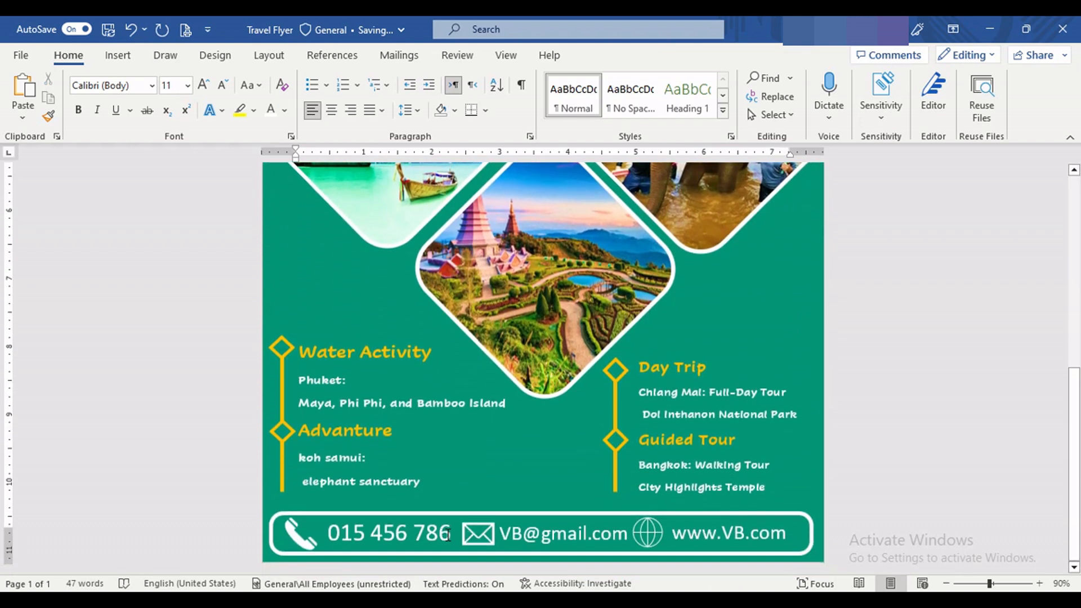
left_click_drag(447, 535, 328, 534)
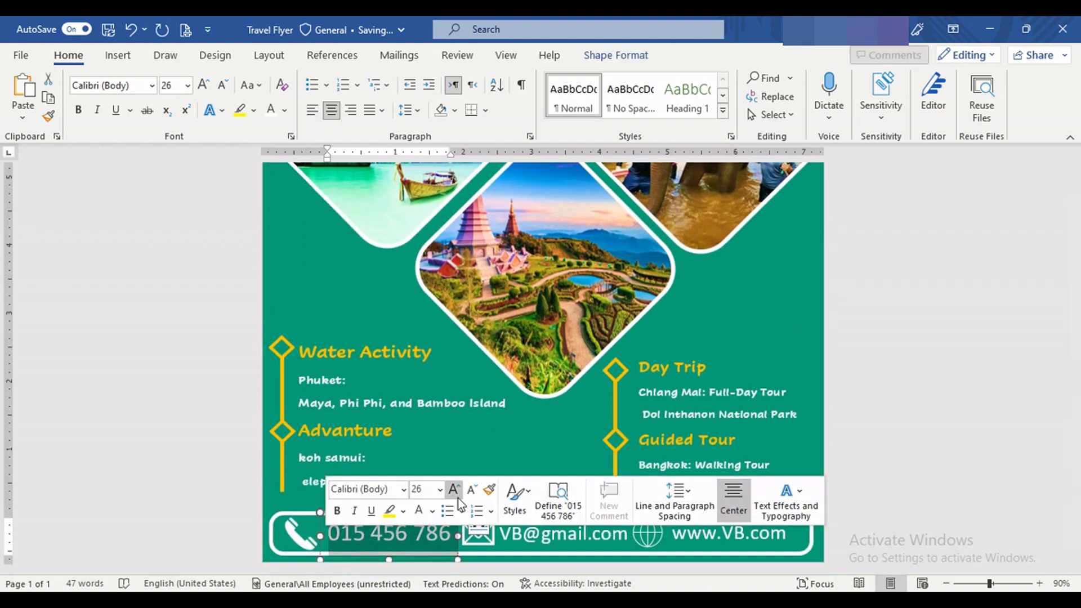
left_click(470, 495)
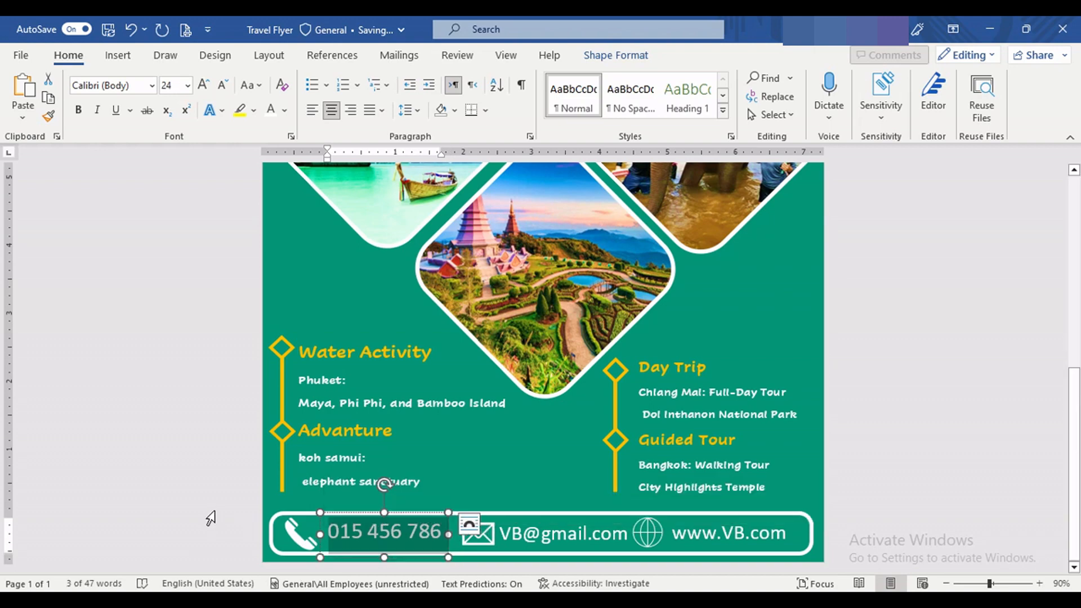
Step: Shift the phone number text down slightly so it lines up with the e-mail and website text in the contact bar
left_click(213, 511)
left_click(578, 468)
scroll(578, 468, "up", 6)
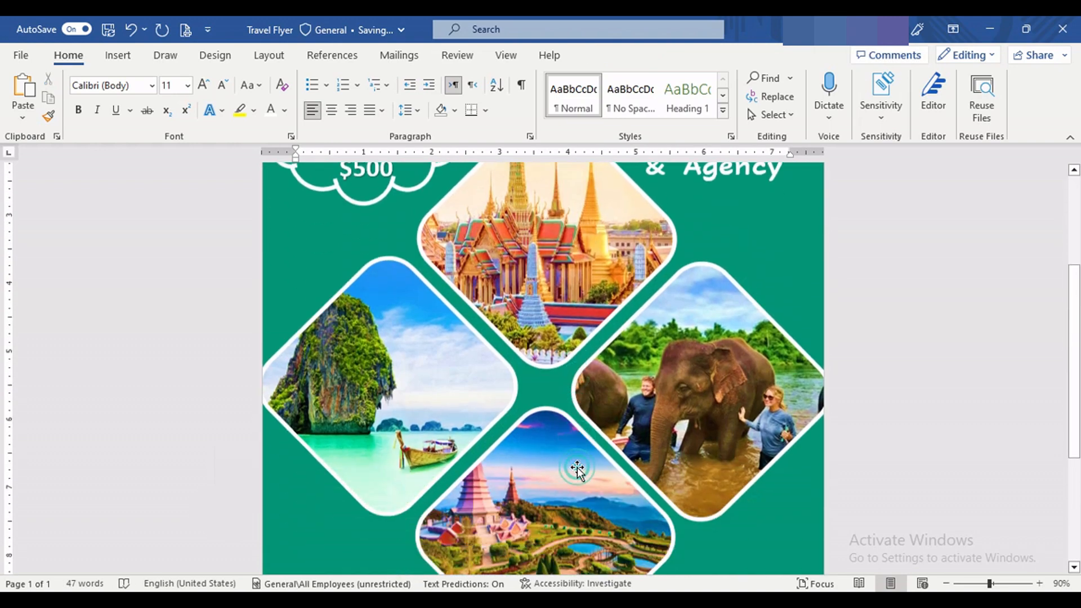
scroll(577, 468, "down", 6)
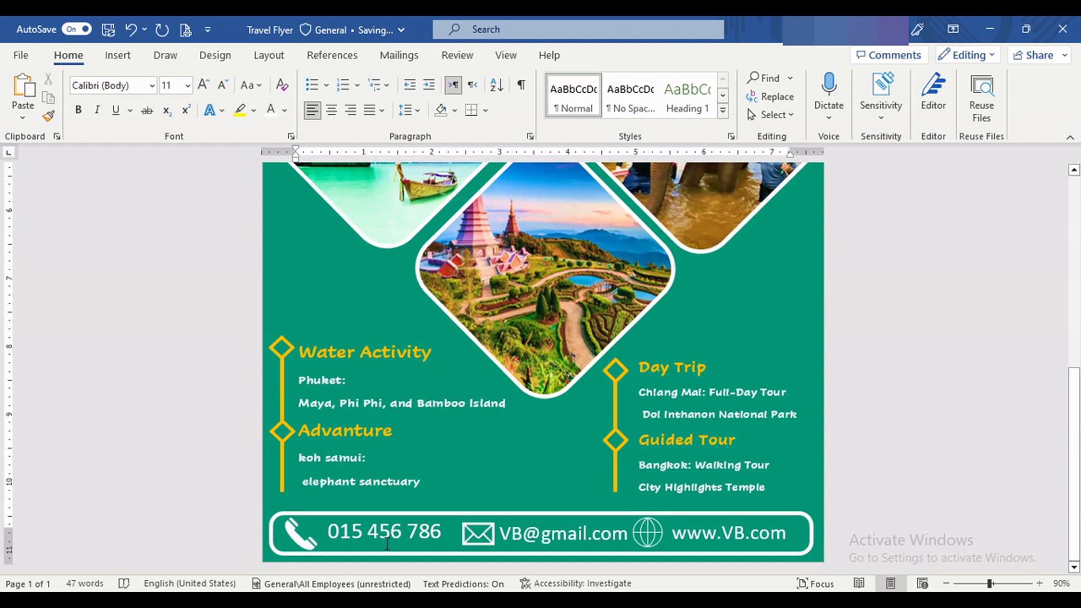
left_click(387, 543)
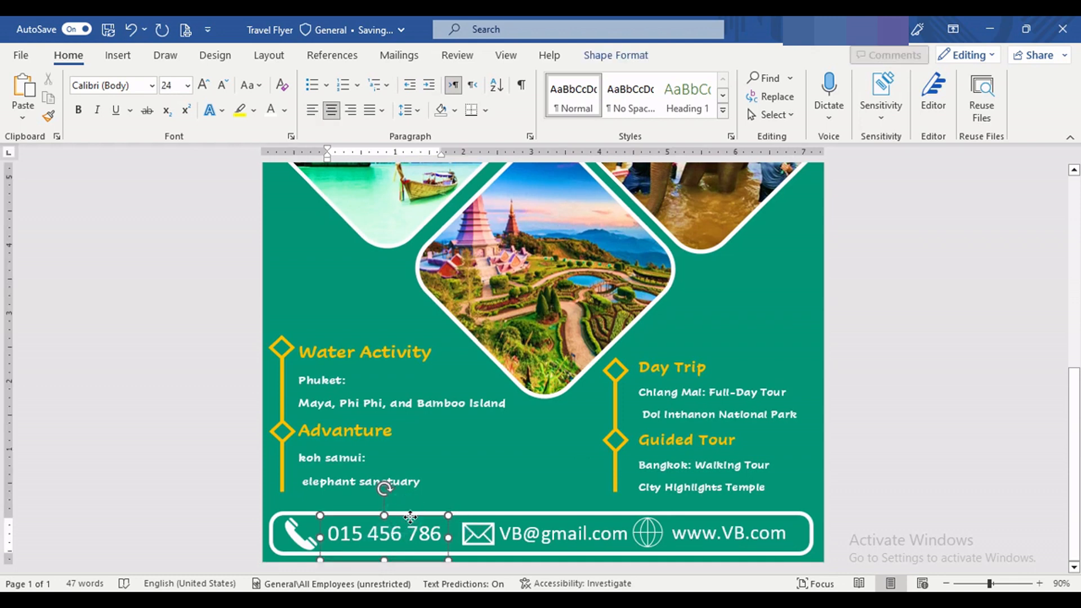
left_click(552, 528)
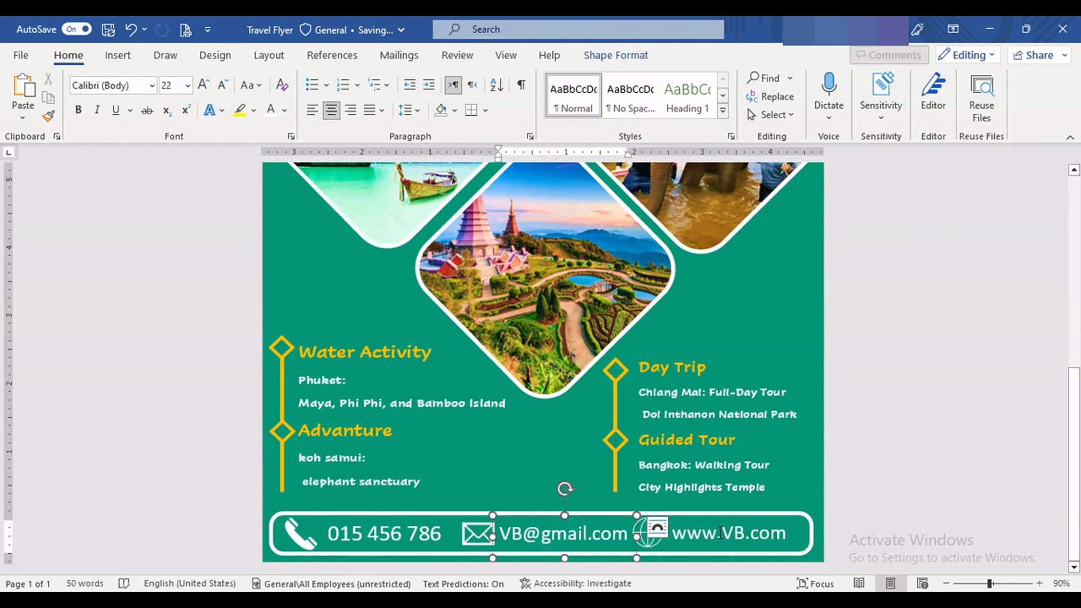
Step: Fill the phone, envelope and globe icons in the contact bar together with the standard orange
left_click(297, 534)
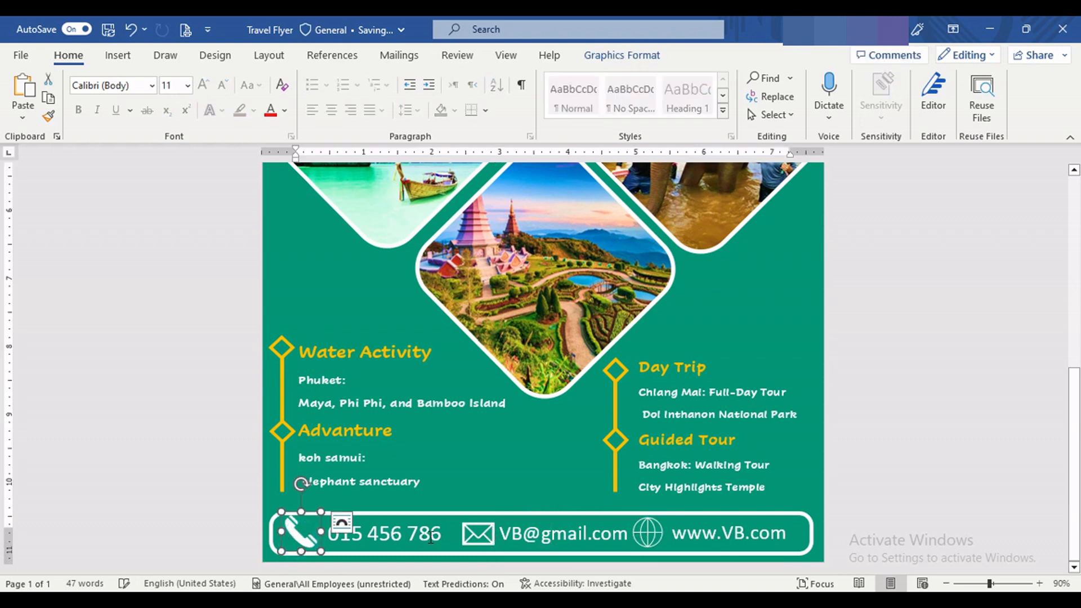
left_click(474, 534, "shift")
left_click(653, 546, "shift")
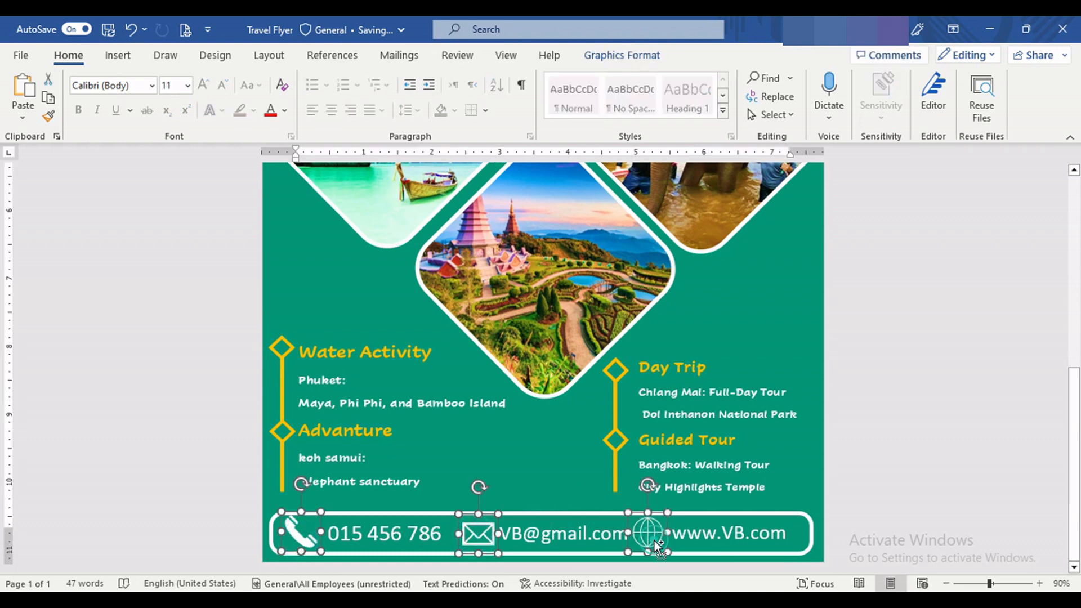
left_click(608, 55)
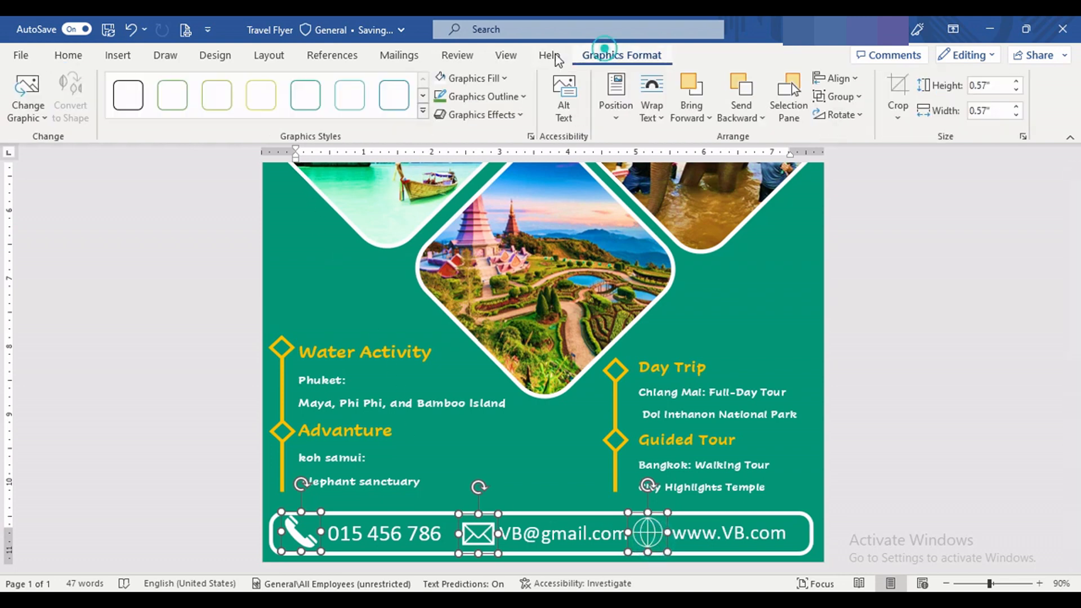
left_click(504, 77)
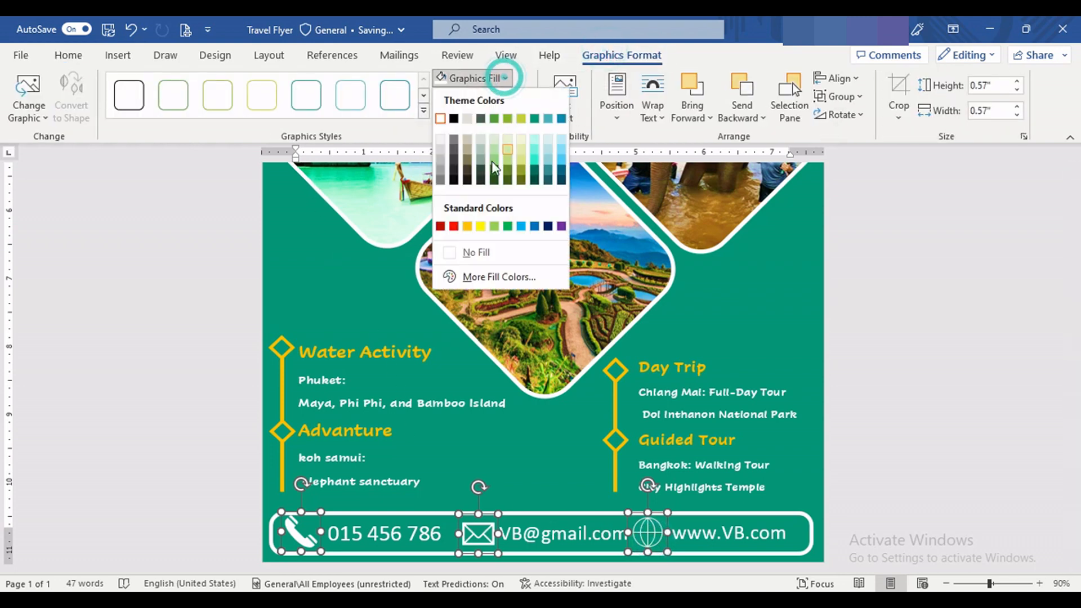
left_click(466, 227)
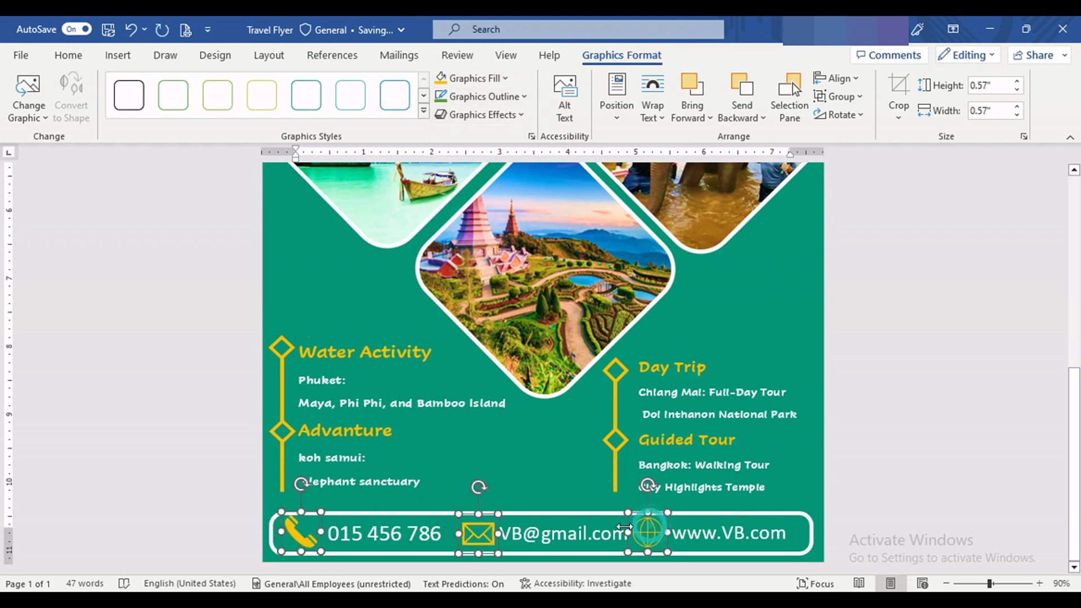
left_click(541, 482)
Step: Give the globe icon in the contact bar an orange outline with a weight of 2¼ pt
left_click(648, 534)
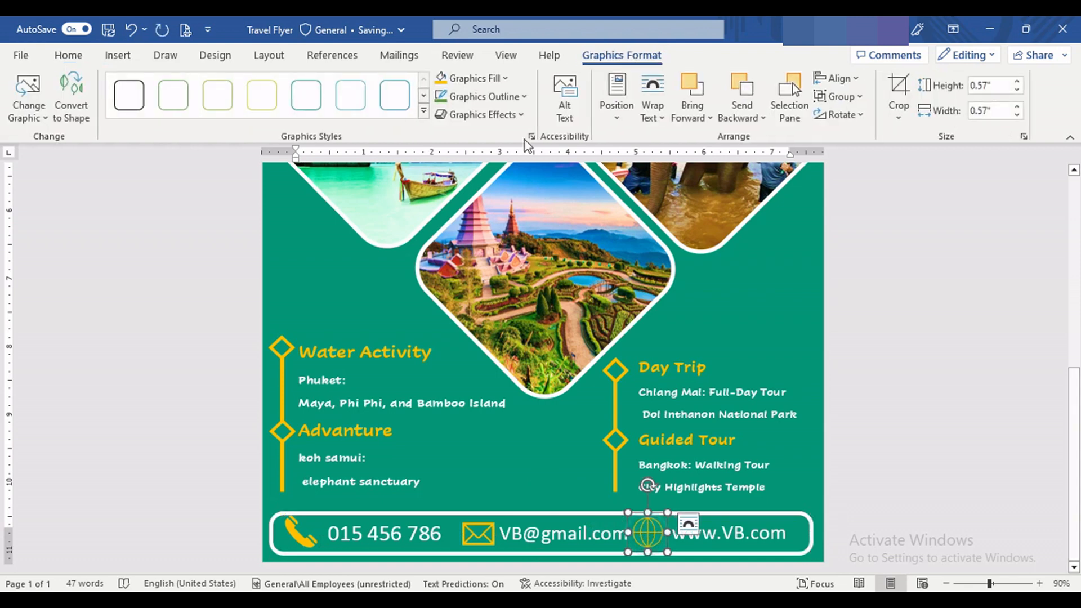
left_click(483, 96)
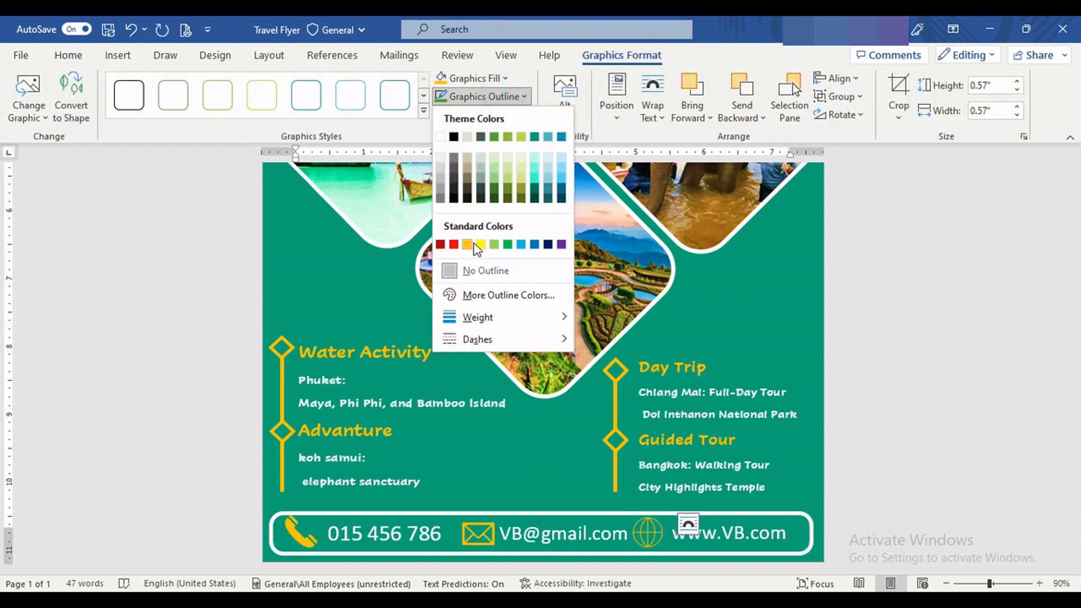
left_click(481, 245)
left_click(522, 96)
mouse_move(568, 321)
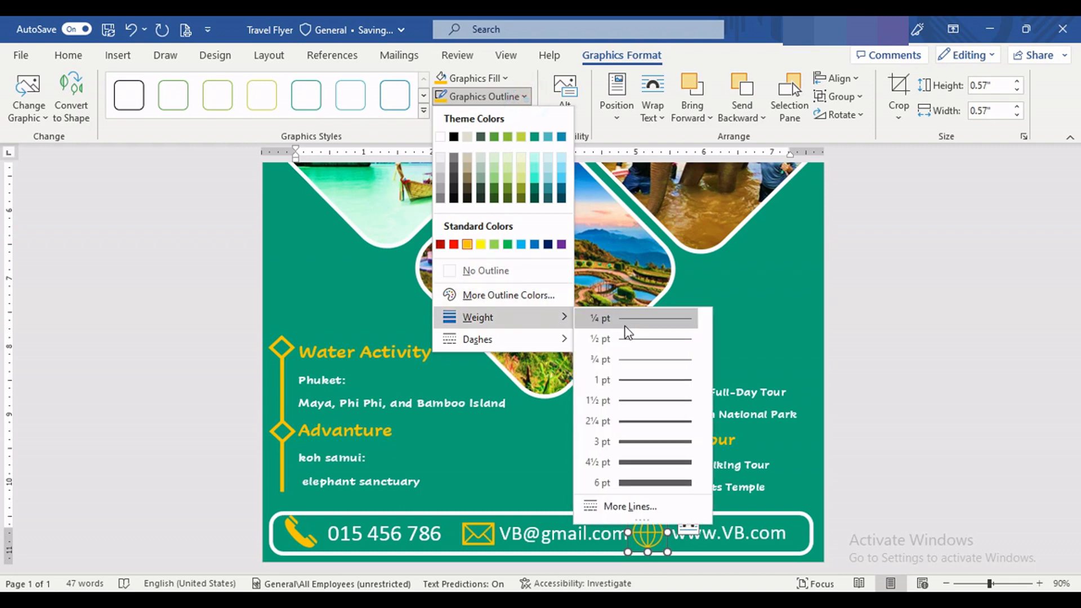
left_click(681, 422)
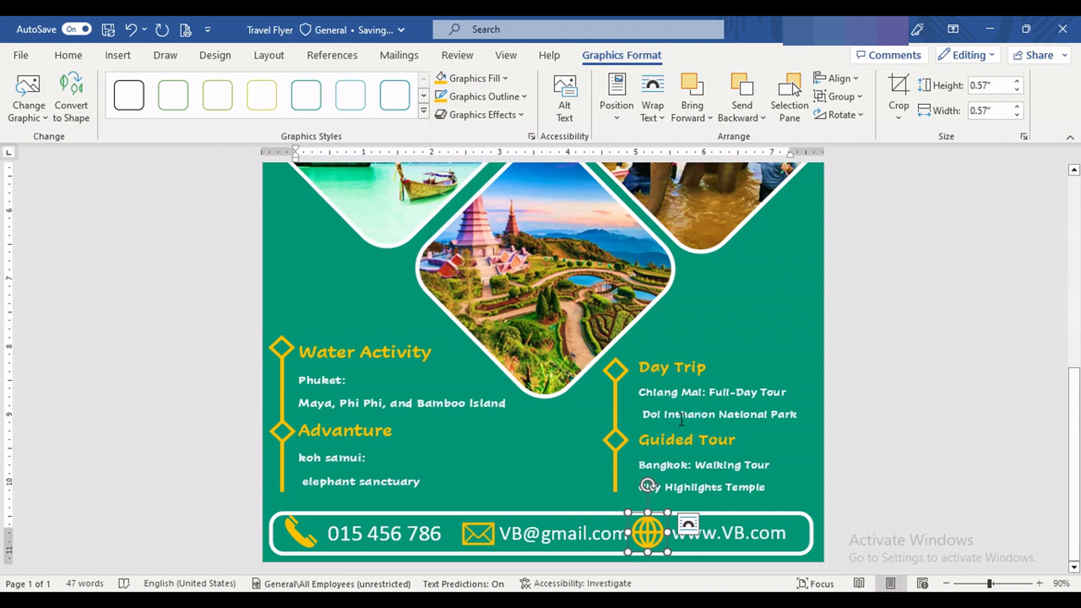
left_click(501, 453)
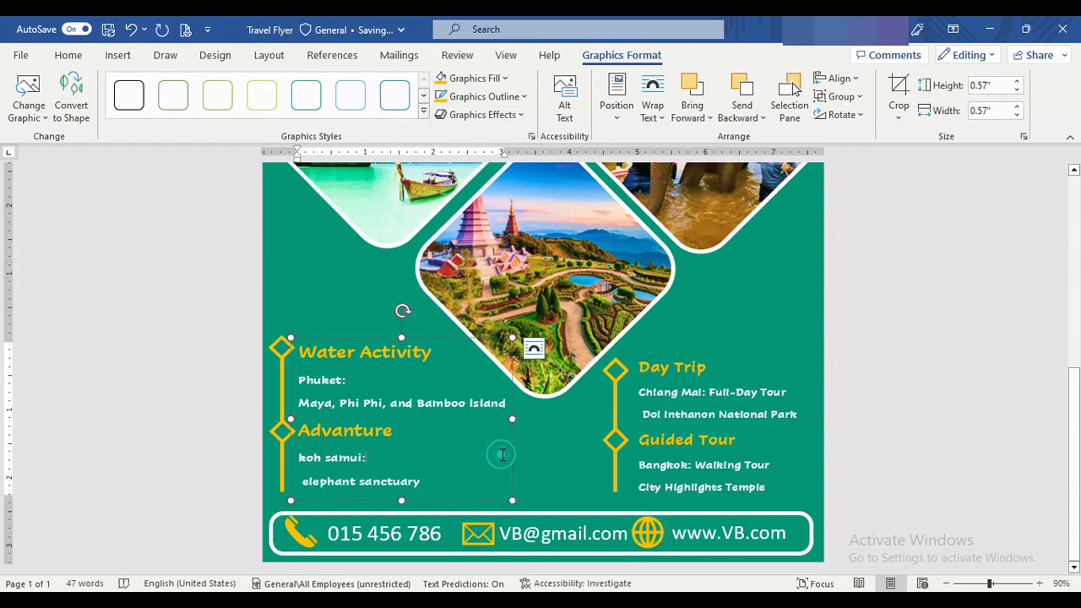
Step: Collapse the ribbon and examine the flyer from heading to contact bar, including the whole page at 50% zoom
scroll(883, 414, "up", 10)
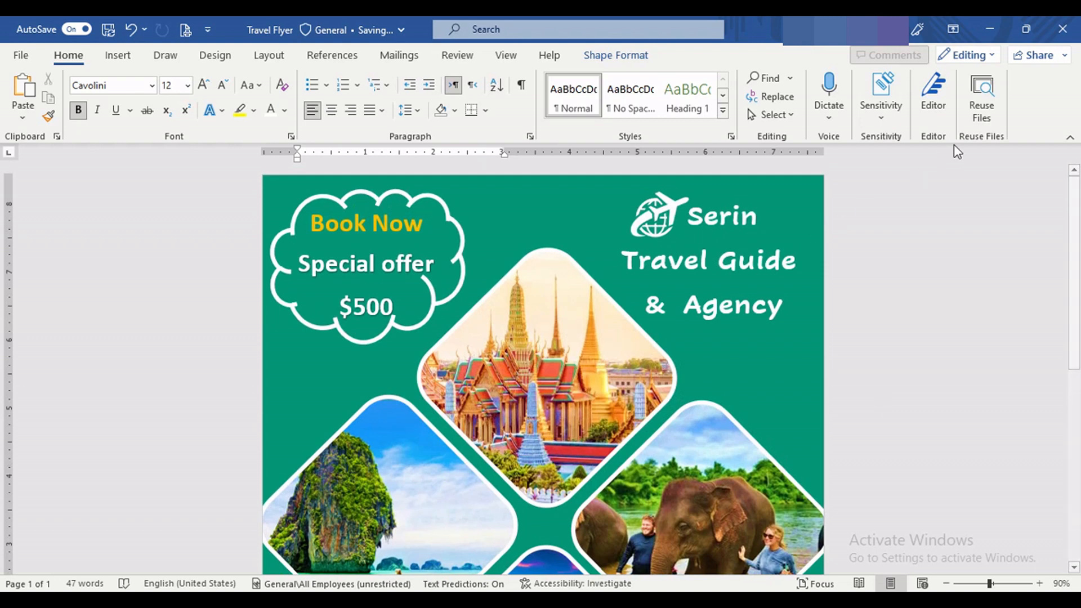
left_click(1070, 137)
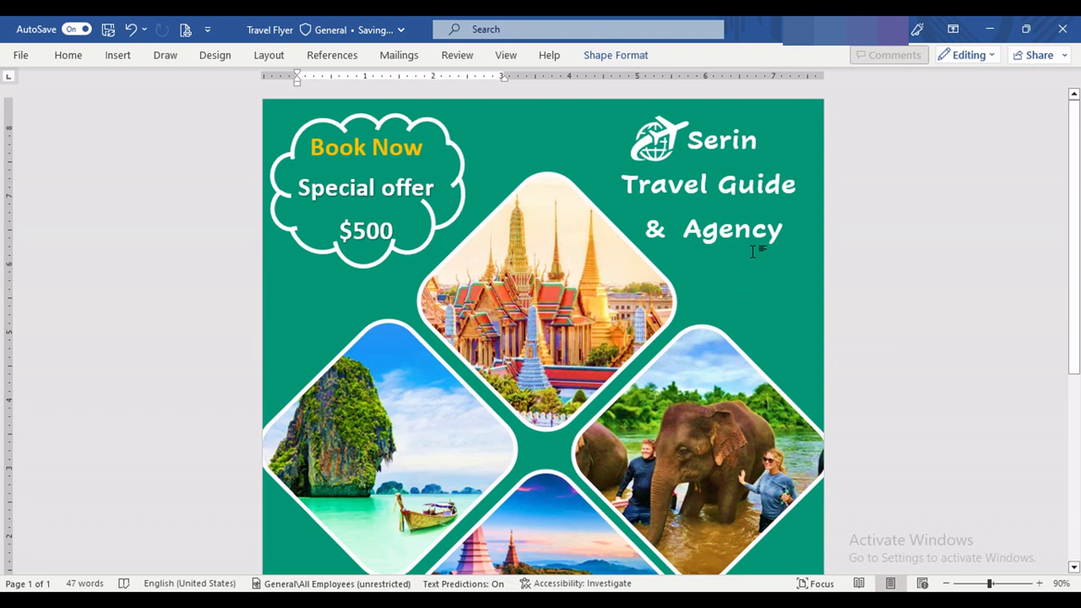
scroll(752, 252, "down", 8)
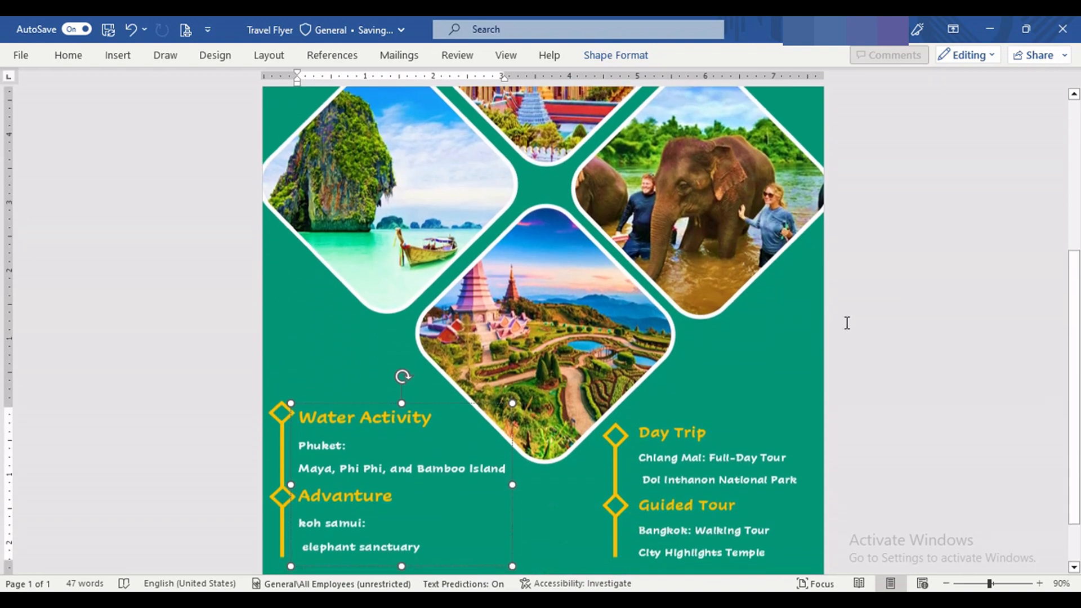
left_click(905, 316)
scroll(817, 318, "down", 10)
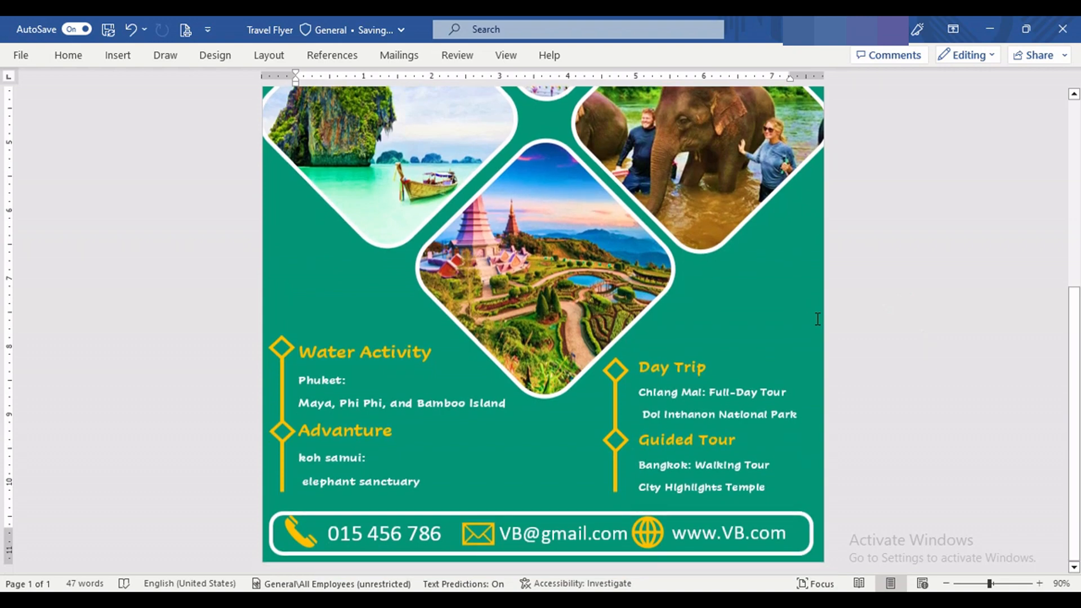
scroll(818, 319, "up", 1)
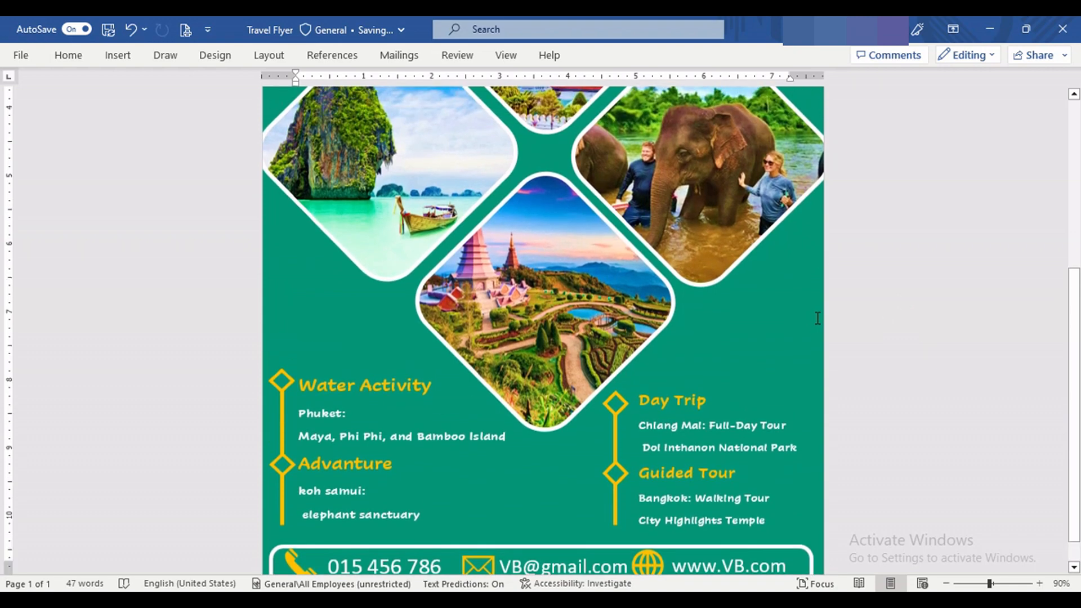
scroll(817, 319, "up", 9)
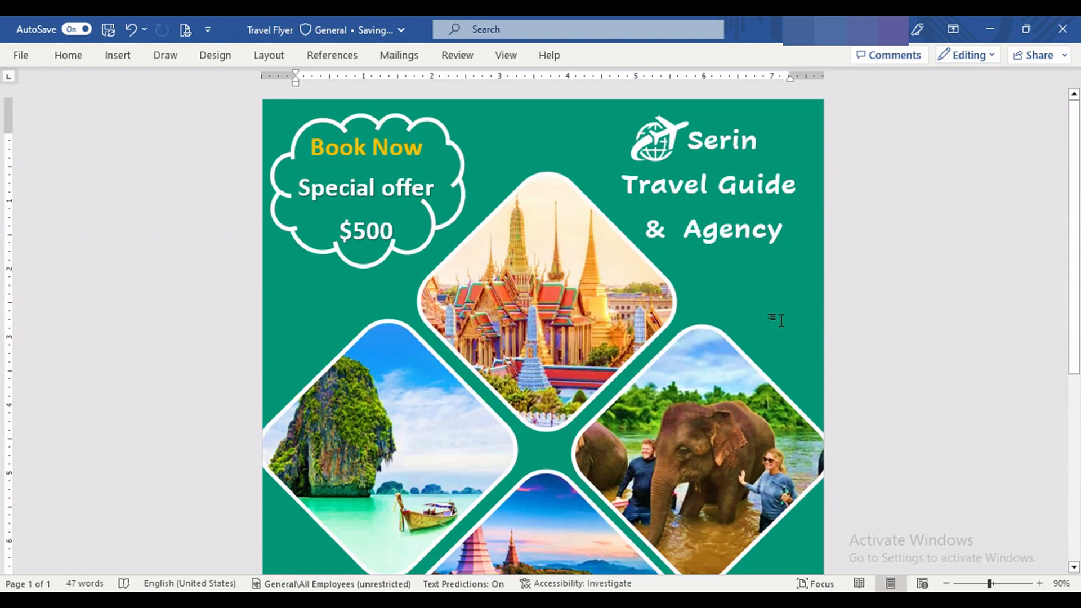
scroll(781, 320, "down", 3, "ctrl")
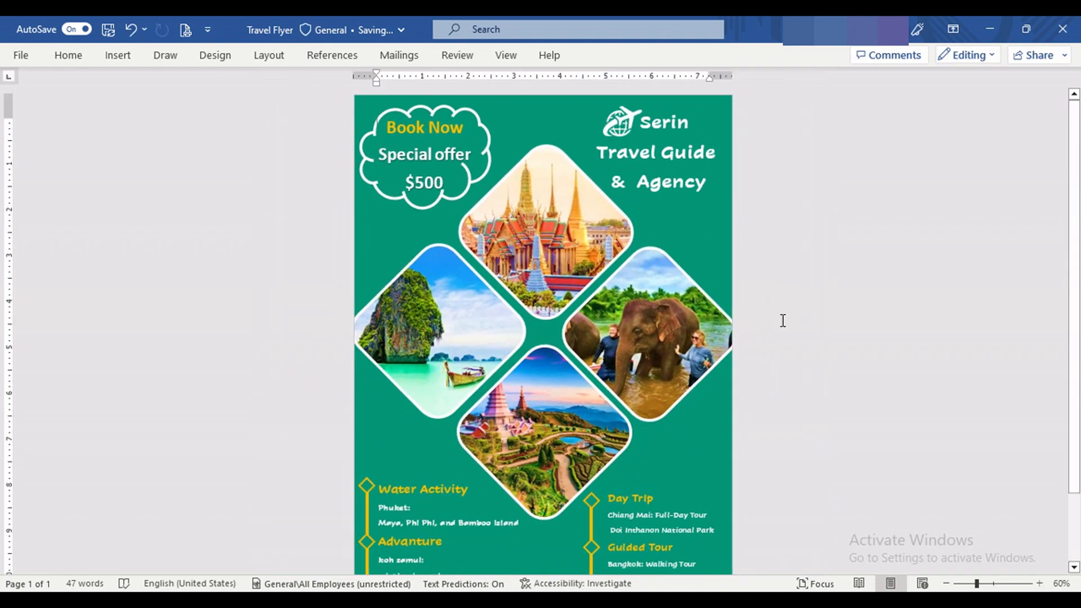
scroll(783, 320, "down", 1, "ctrl")
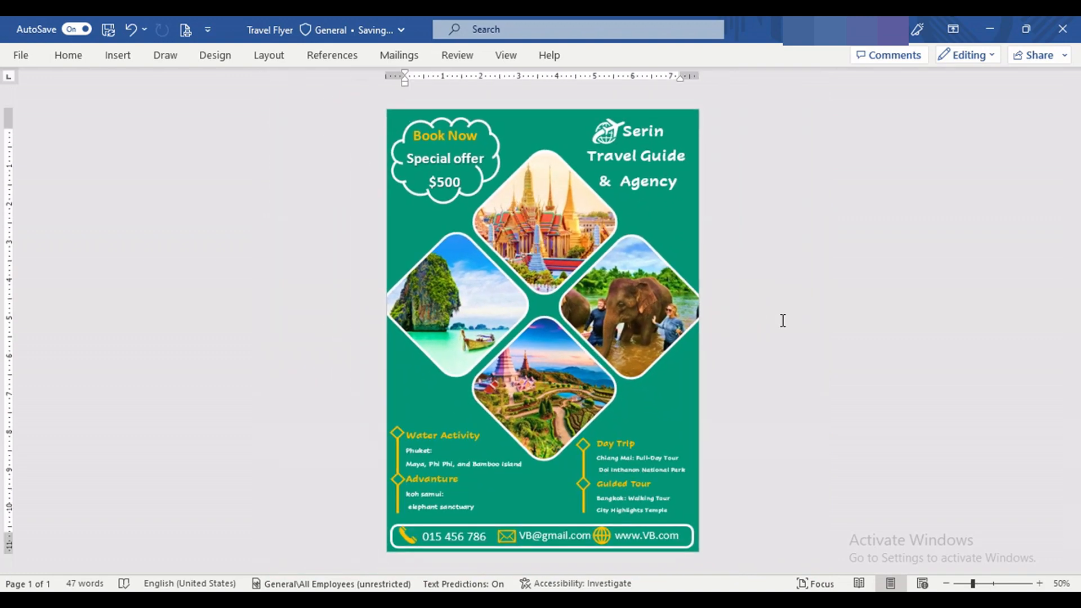
Step: Dismiss the automatic saving notice and check the flyer from start to end at 100% zoom
scroll(782, 320, "up", 5, "ctrl")
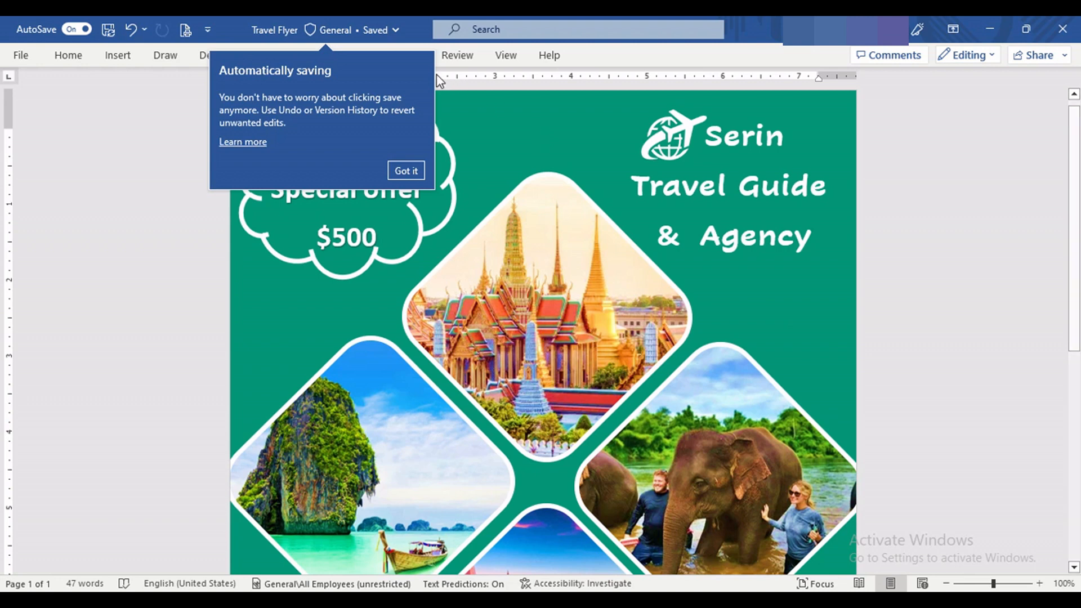
left_click(407, 171)
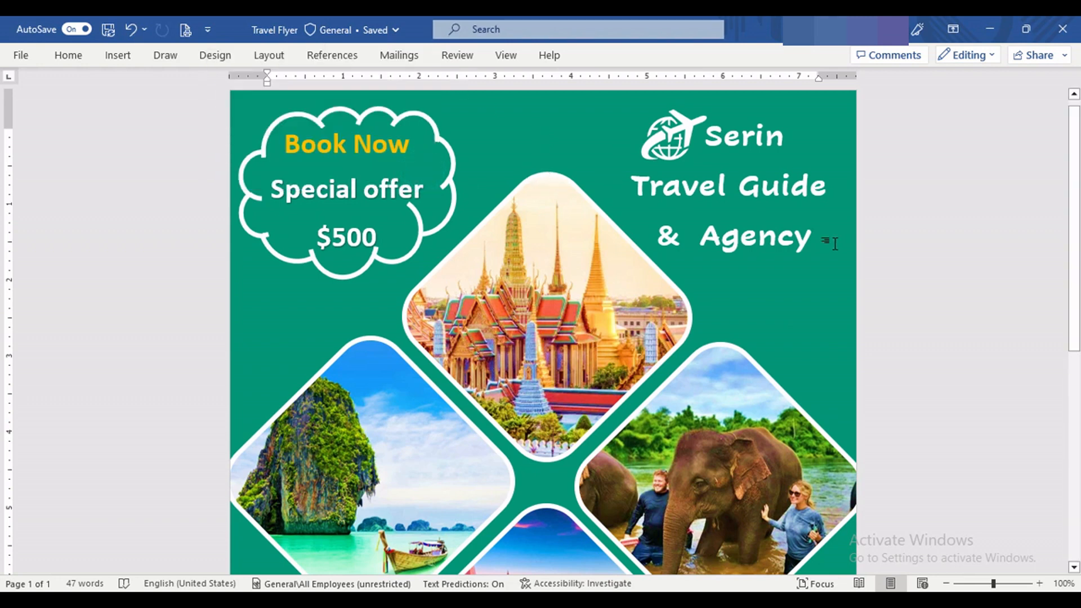
scroll(916, 248, "down", 1)
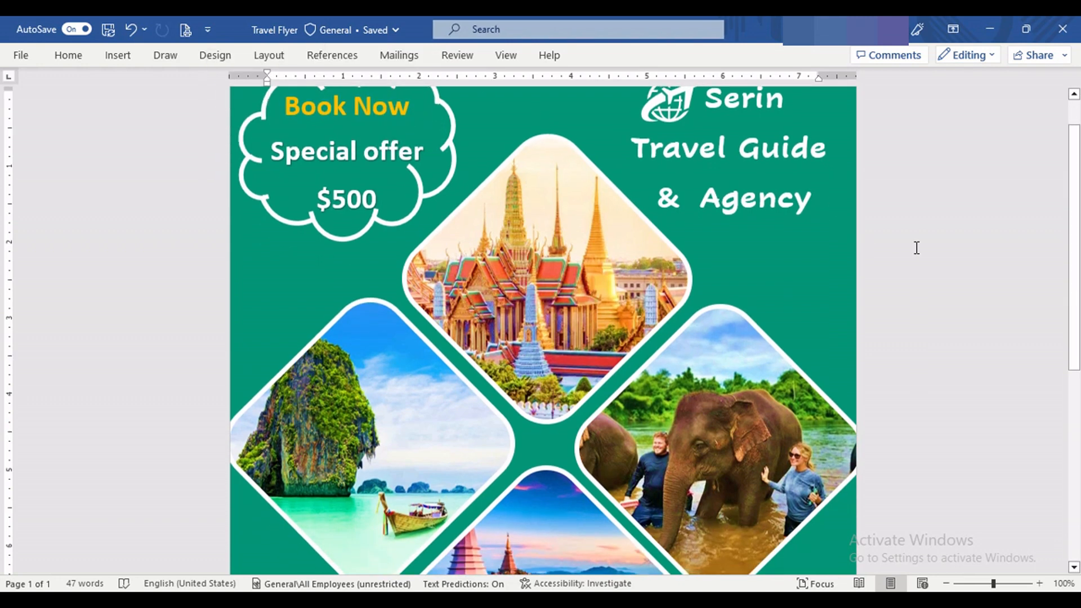
scroll(916, 247, "down", 6)
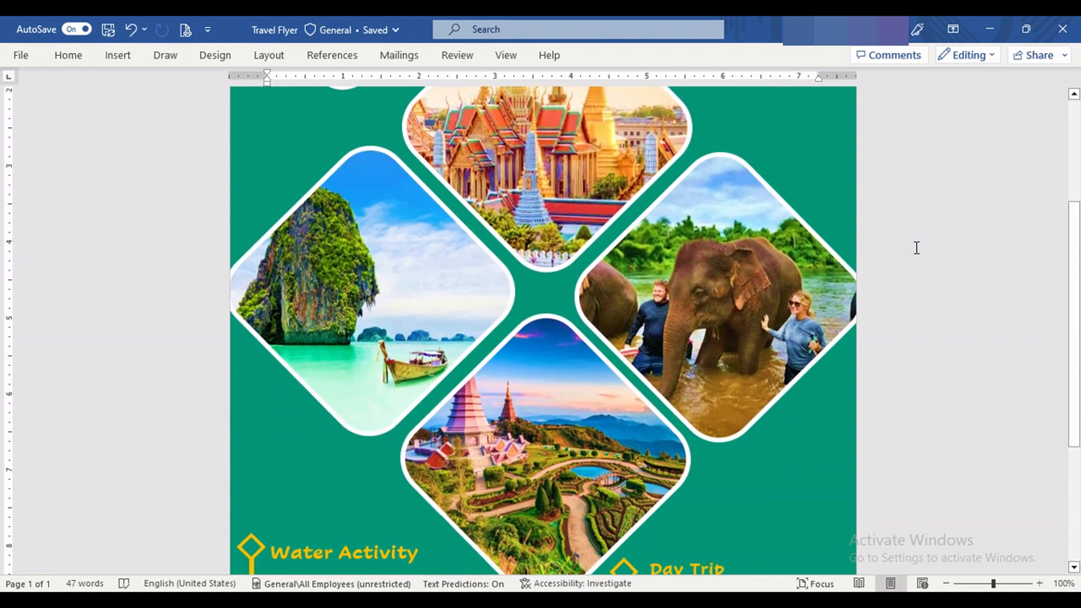
scroll(916, 248, "down", 4)
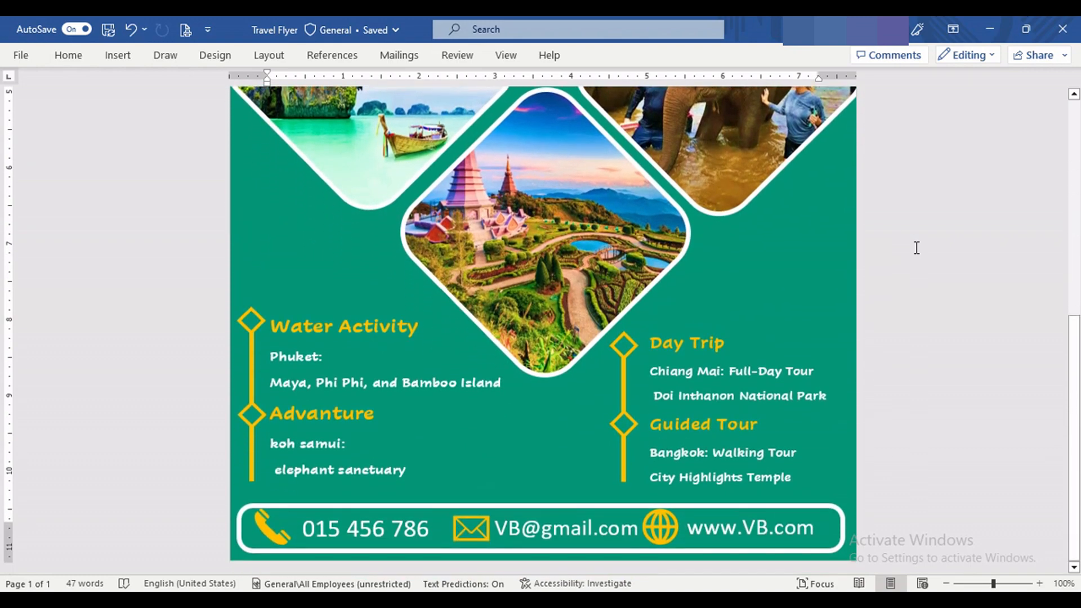
scroll(917, 248, "up", 11)
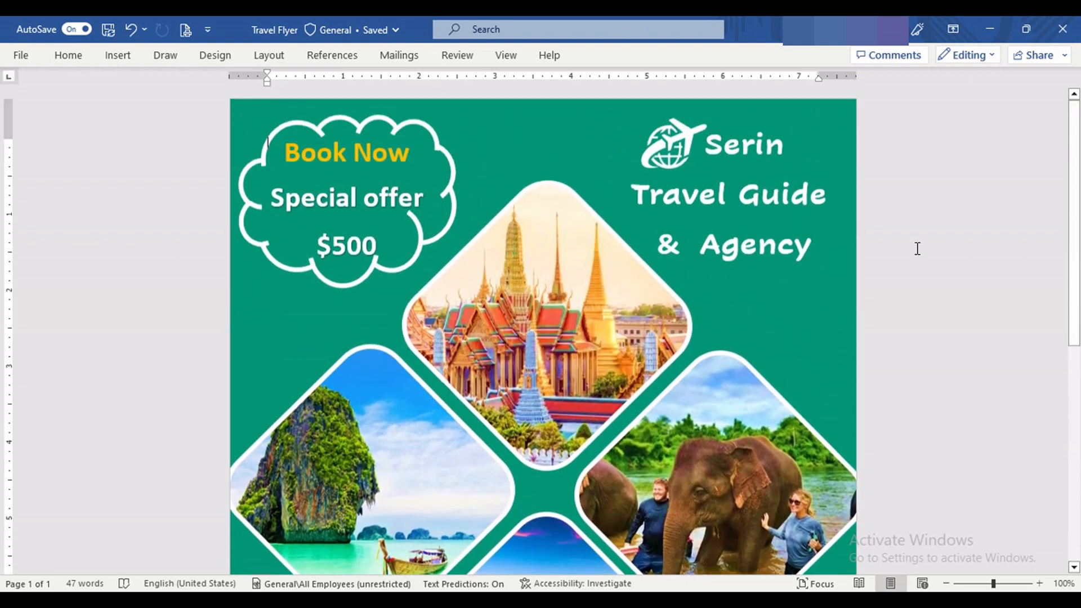